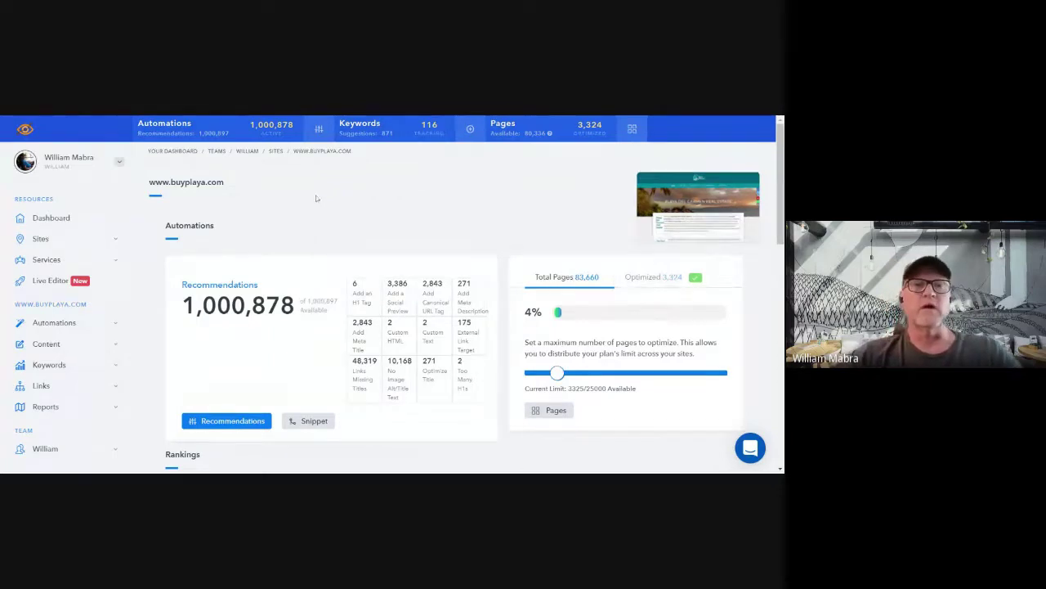
Review the buyplaya.com site overview, including its automation recommendations, optimized page share and keyword rankings
scroll(291, 206, down, 1)
scroll(291, 206, down, 3)
scroll(292, 206, up, 4)
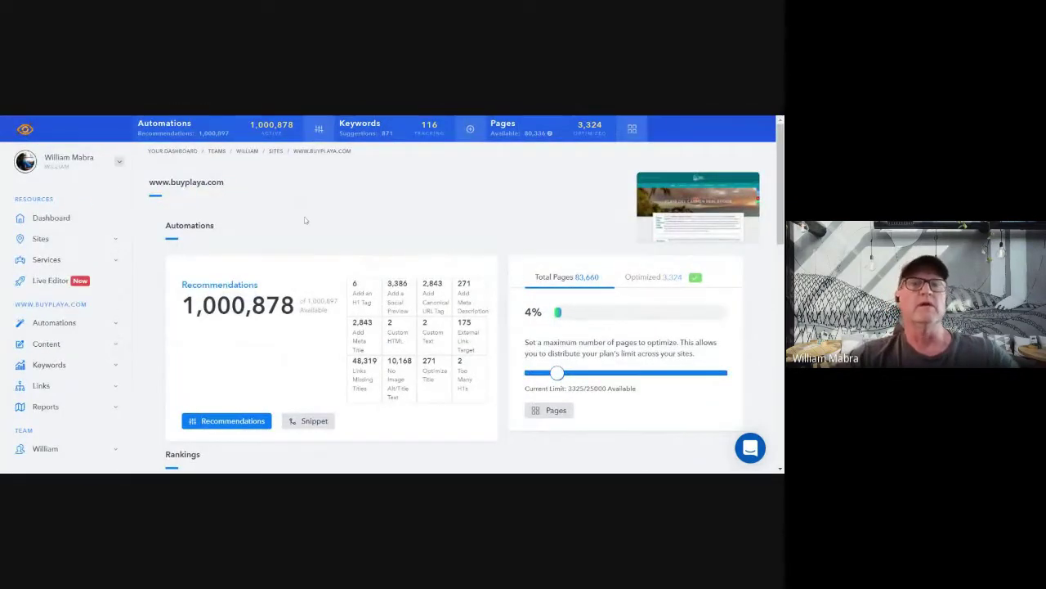
drag(170, 182, 233, 183)
click(266, 183)
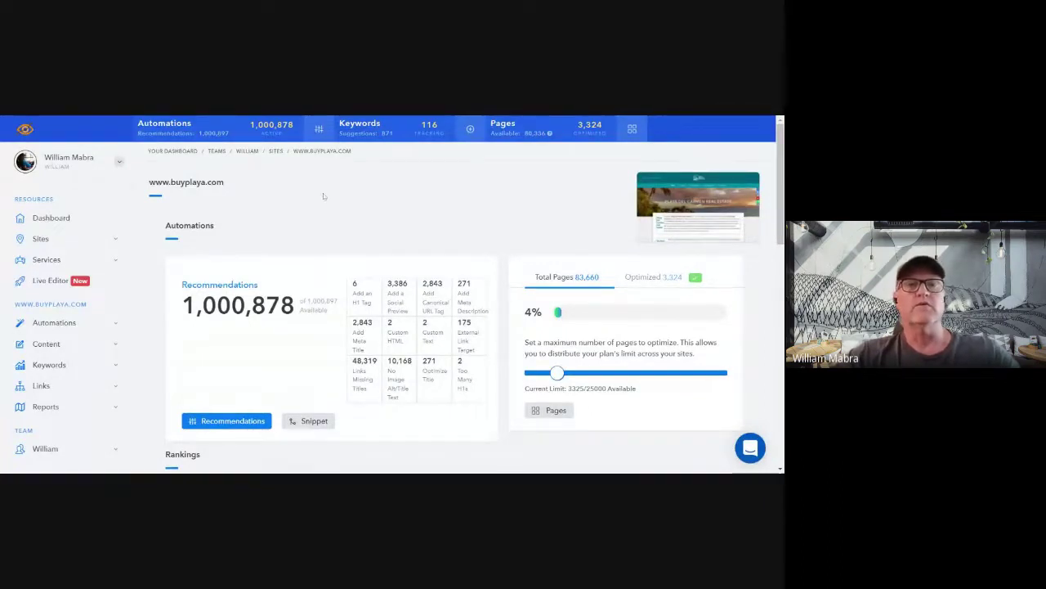
scroll(325, 200, down, 10)
scroll(329, 205, up, 10)
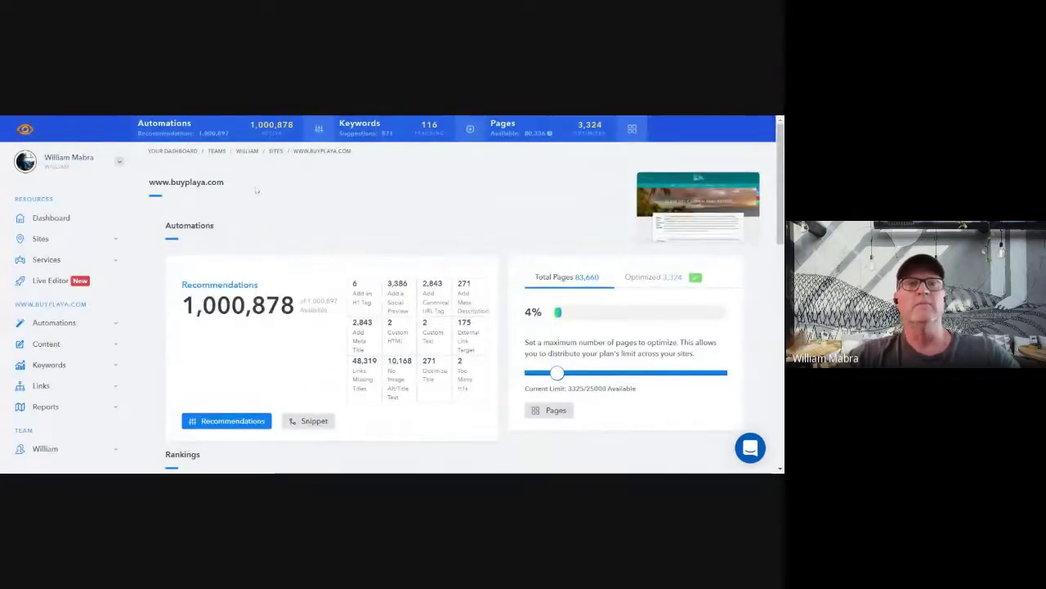
drag(171, 182, 224, 182)
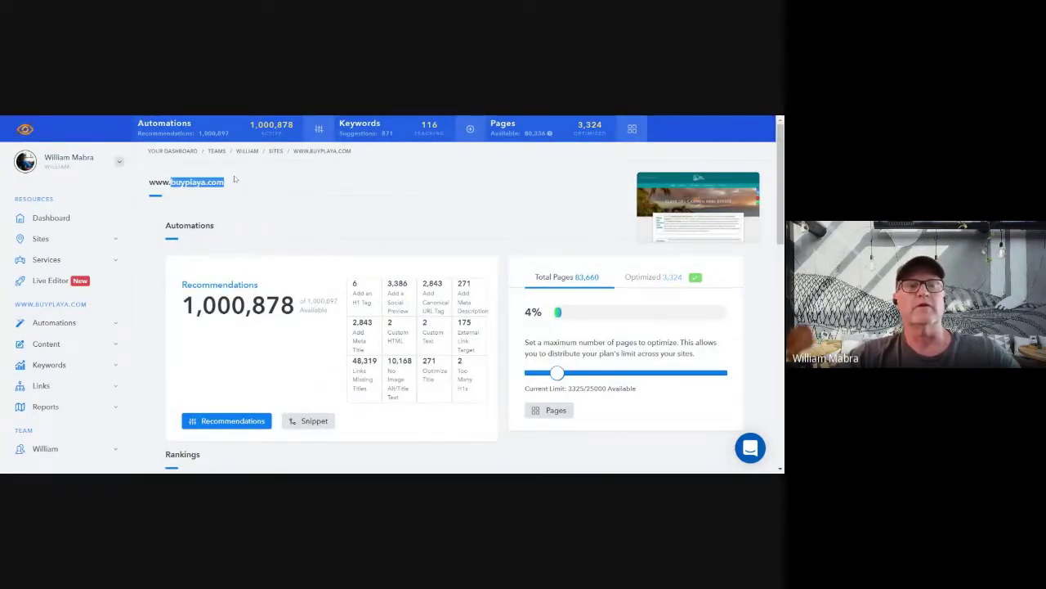
click(268, 185)
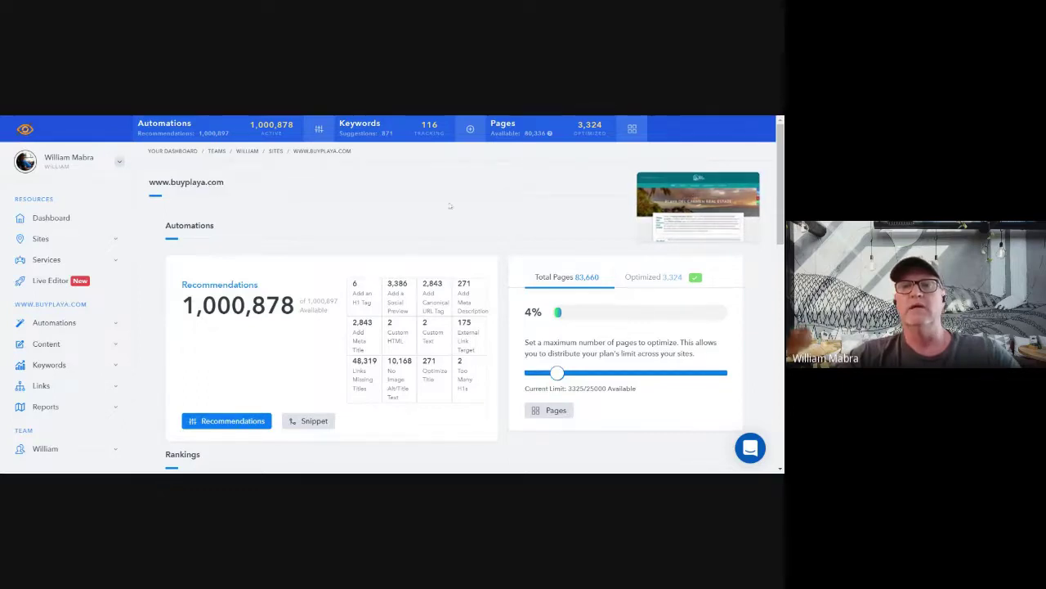
scroll(348, 201, down, 2)
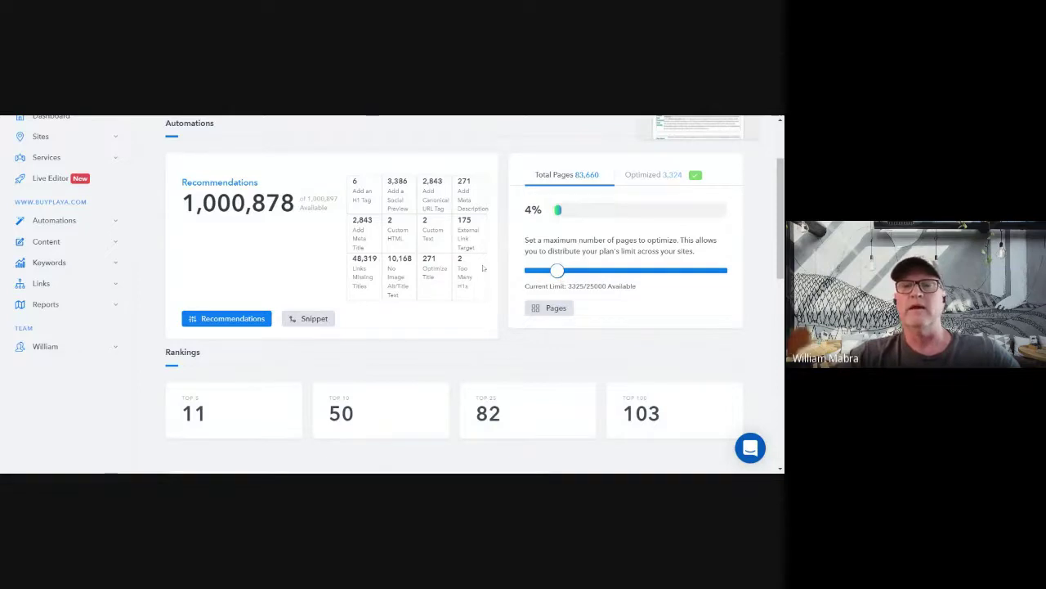
scroll(483, 268, up, 2)
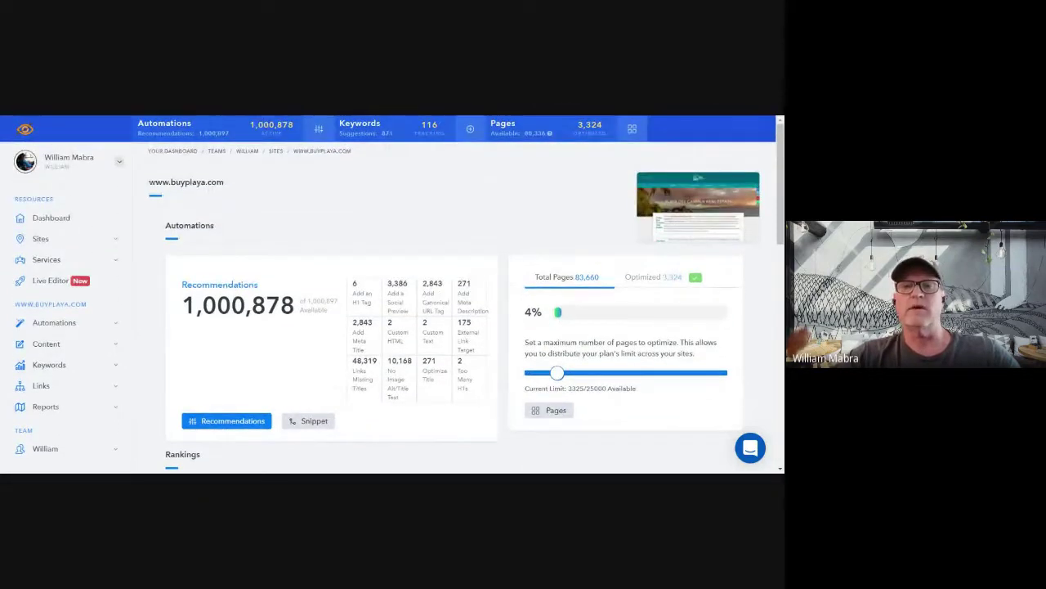
drag(524, 313, 546, 319)
click(280, 200)
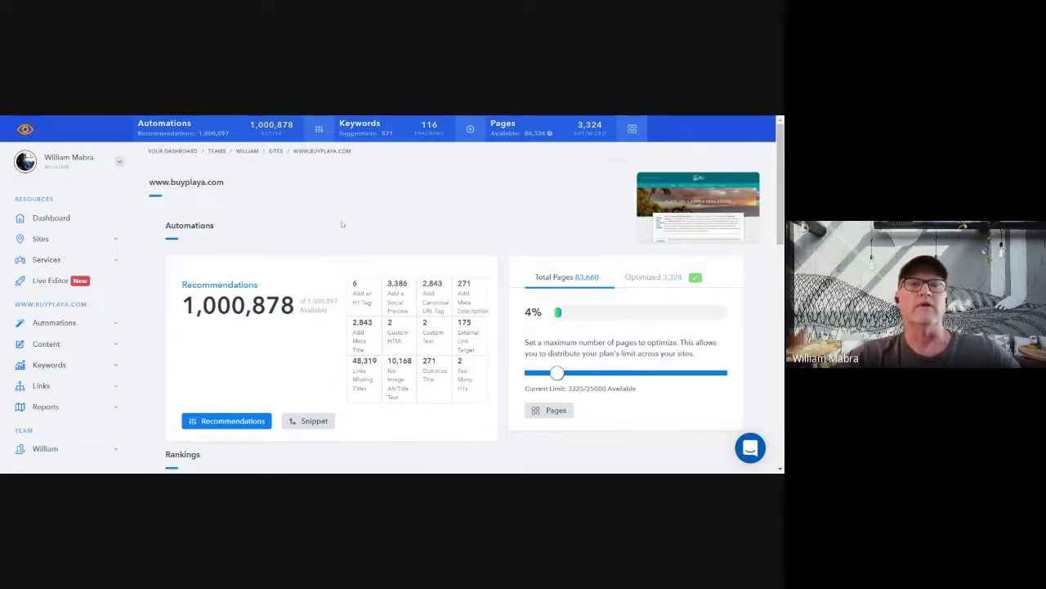
scroll(342, 223, down, 2)
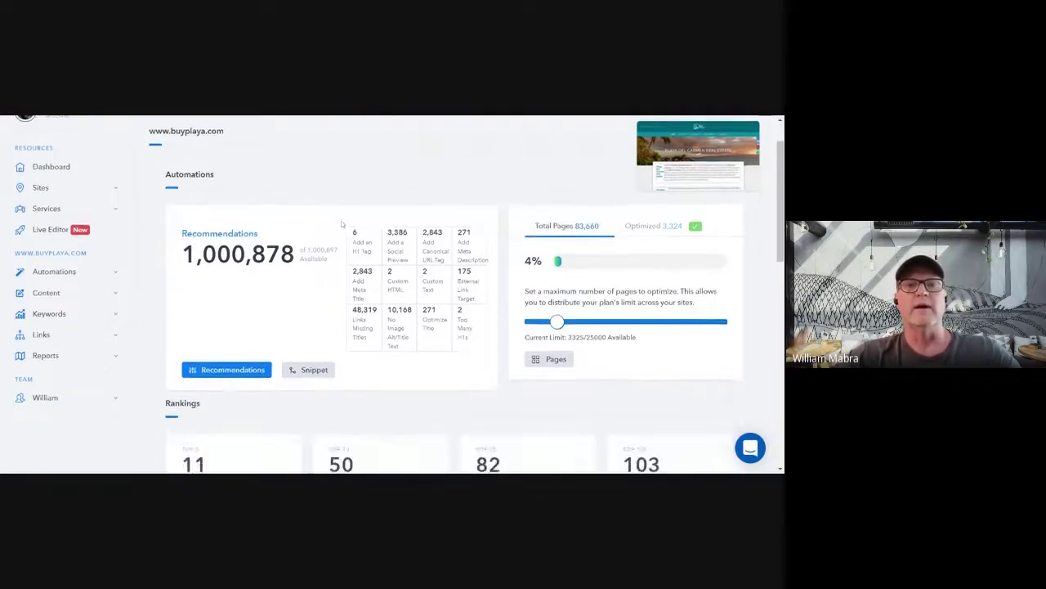
scroll(342, 219, up, 2)
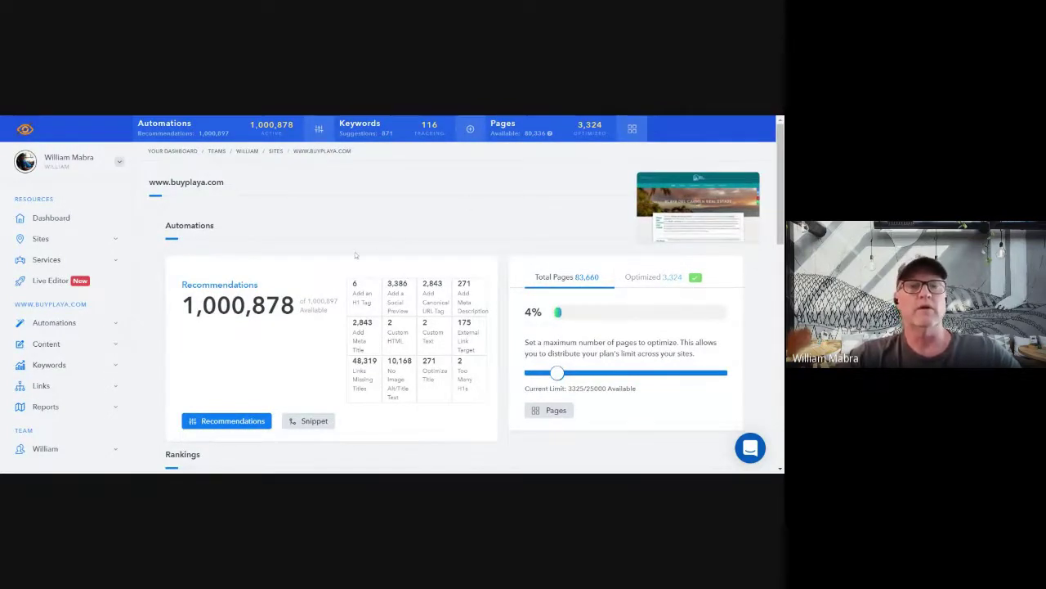
Open the page for adding new keywords to the buyplaya.com site
click(50, 365)
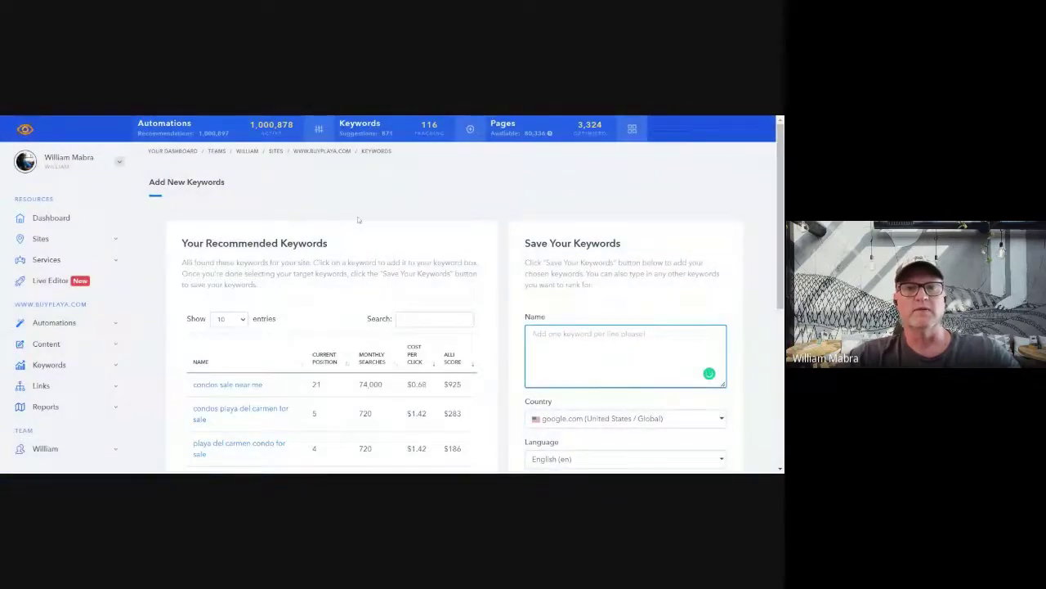
scroll(357, 219, down, 1)
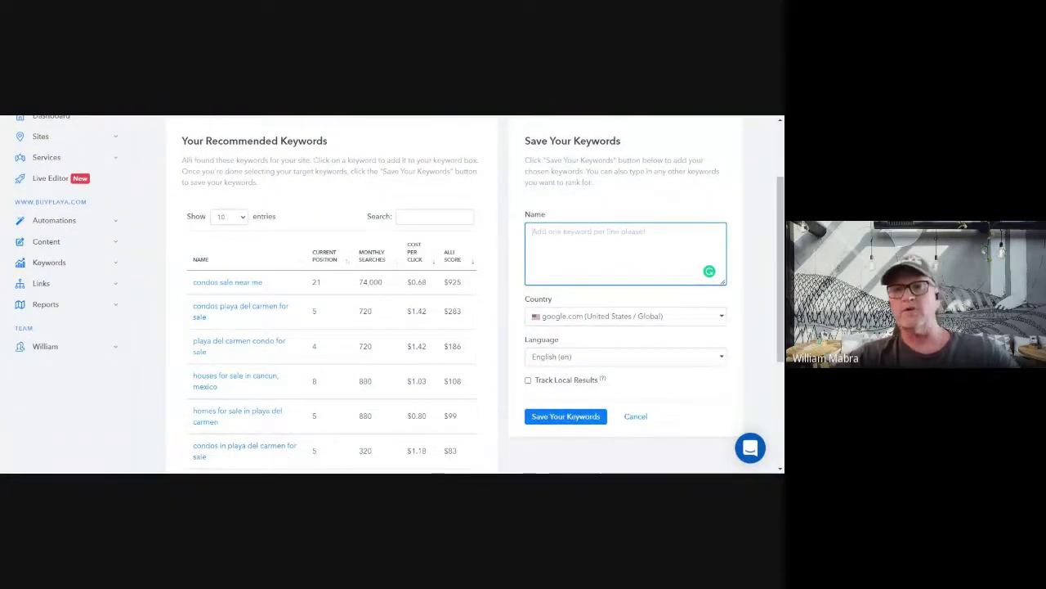
Try entering the sample lines "keyword 1" and "keyword 2" as keyword names, and clear them
text(keyword 2)
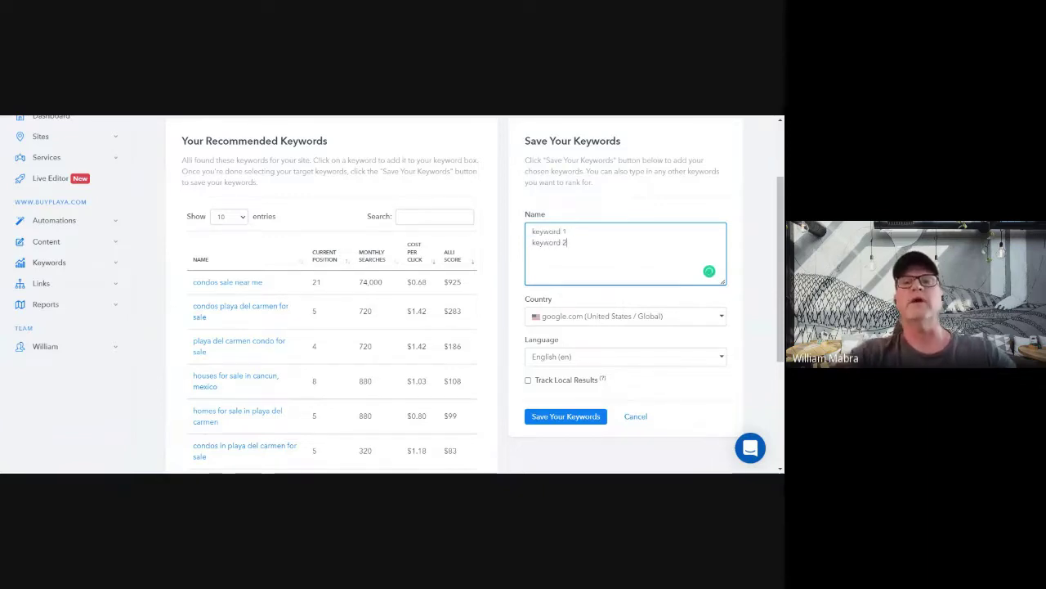
drag(569, 243, 521, 233)
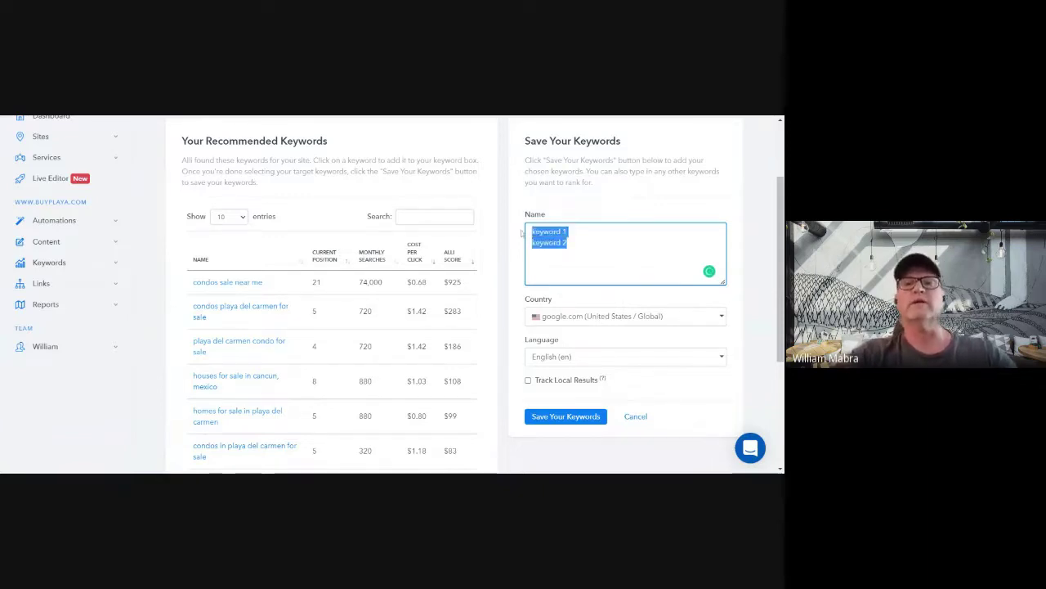
click(567, 243)
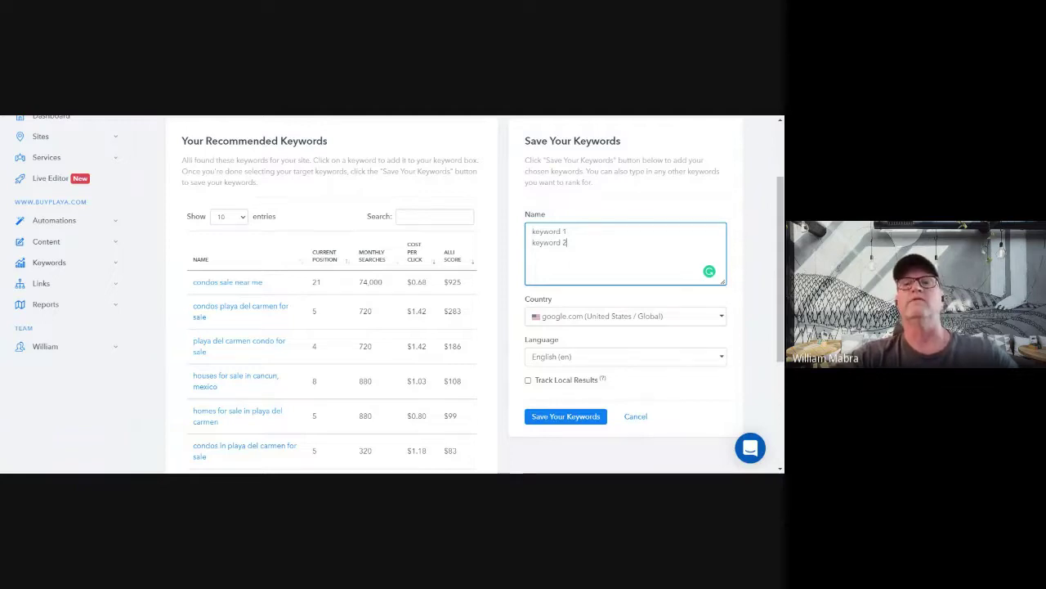
key(ctrl+a)
key(BackSpace)
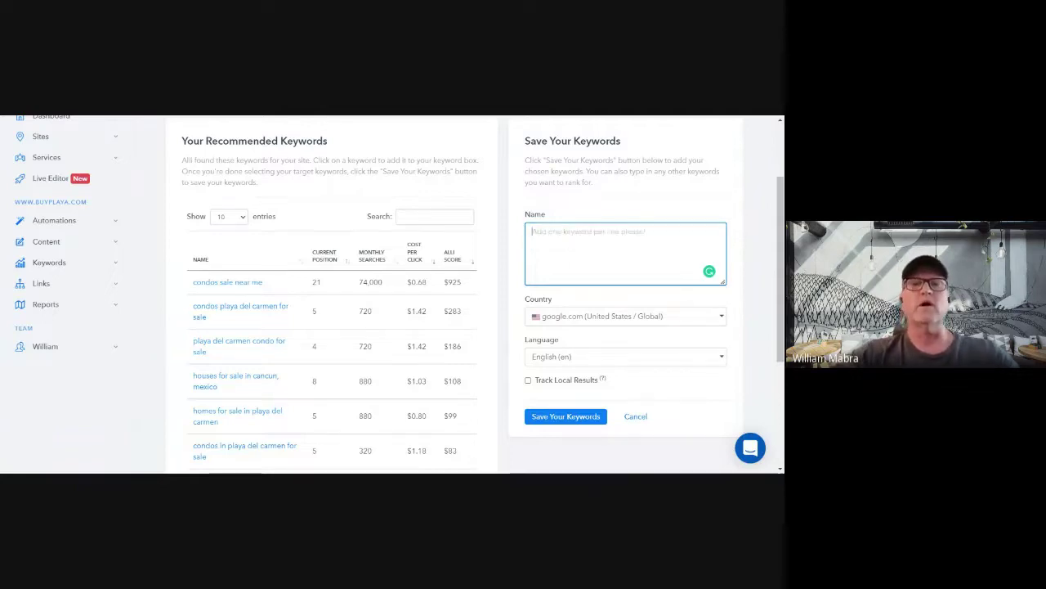
Examine the recommended keywords with their current position, monthly searches, cost per click and Alli score
drag(178, 140, 339, 162)
click(301, 197)
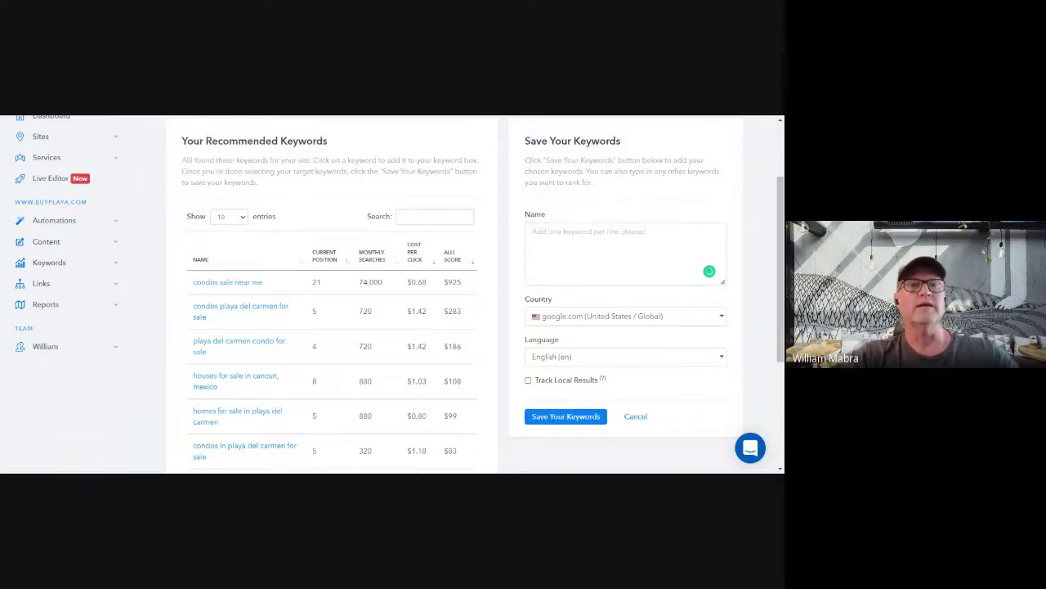
scroll(392, 295, up, 2)
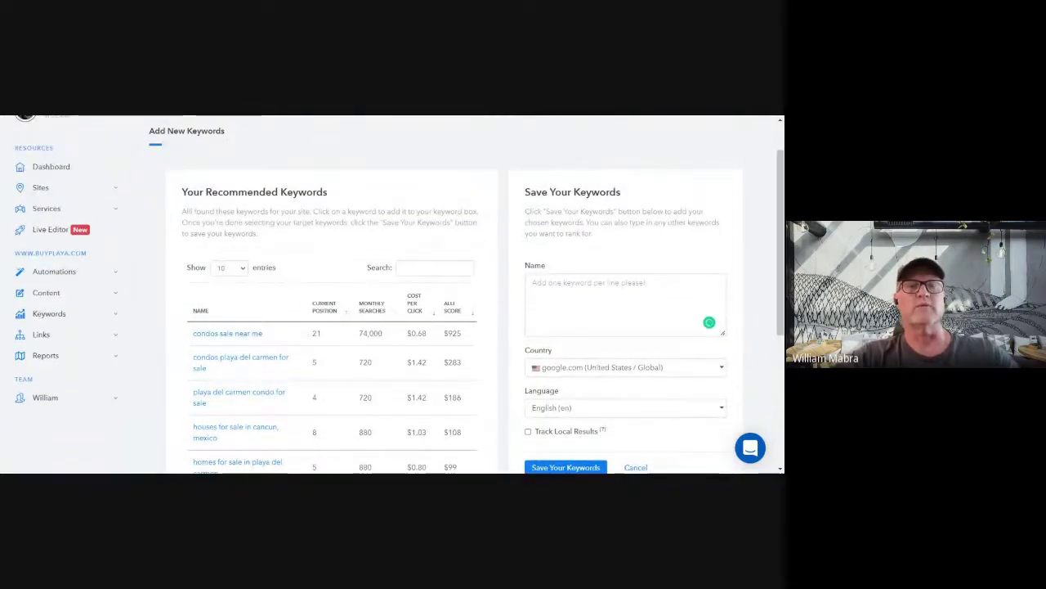
scroll(307, 199, down, 3)
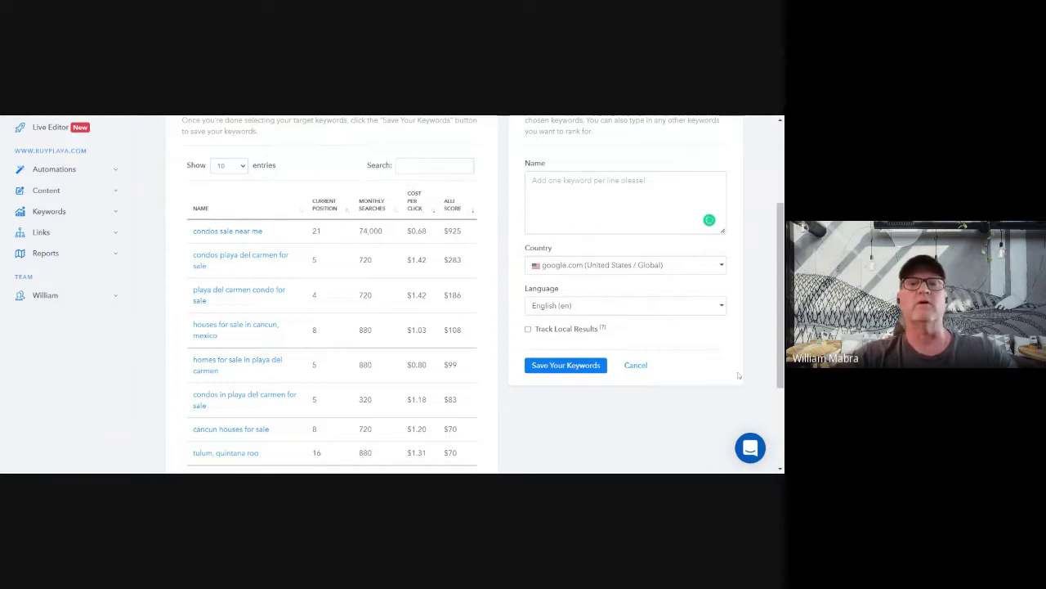
scroll(421, 242, up, 5)
scroll(422, 242, down, 4)
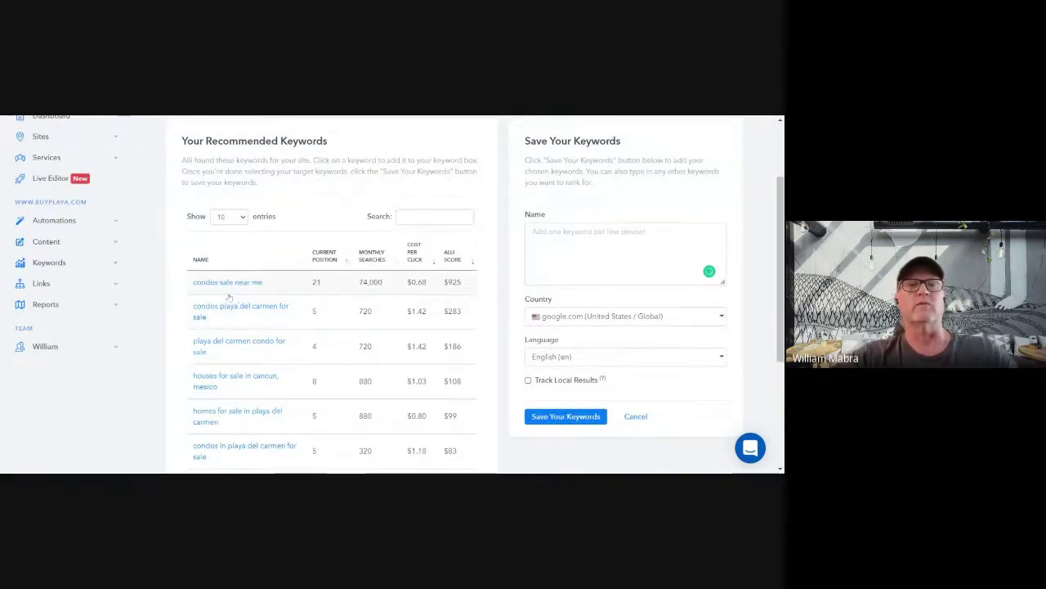
scroll(343, 282, down, 2)
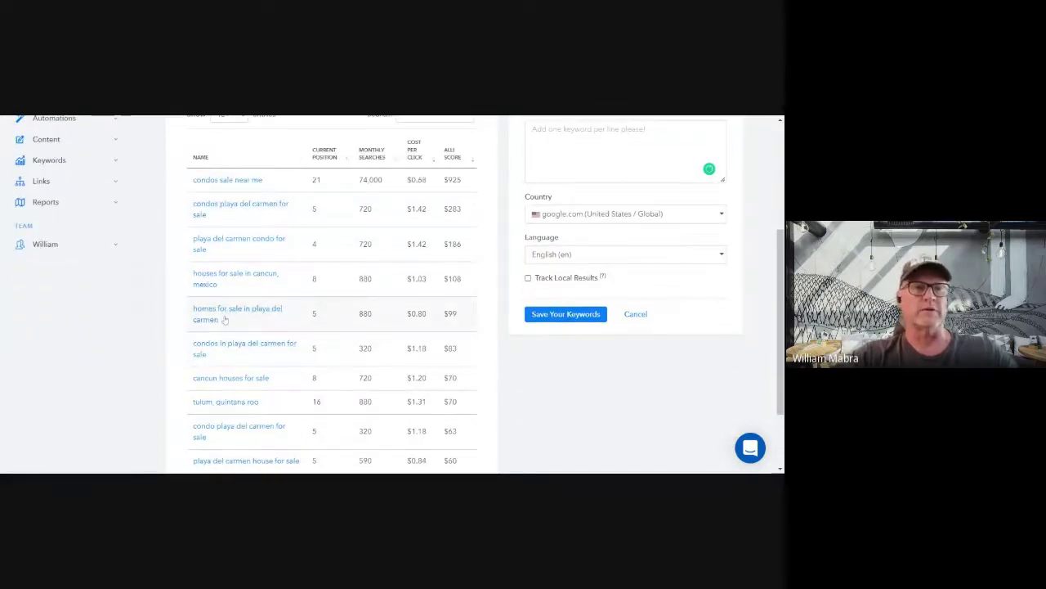
Add the recommended keywords condos sale near me, condos playa del carmen for sale, playa del carmen condo for sale, and houses for sale in cancun, mexico
click(227, 180)
scroll(228, 184, down, 4)
click(228, 182)
scroll(227, 197, down, 3)
click(233, 232)
scroll(228, 188, down, 3)
click(231, 181)
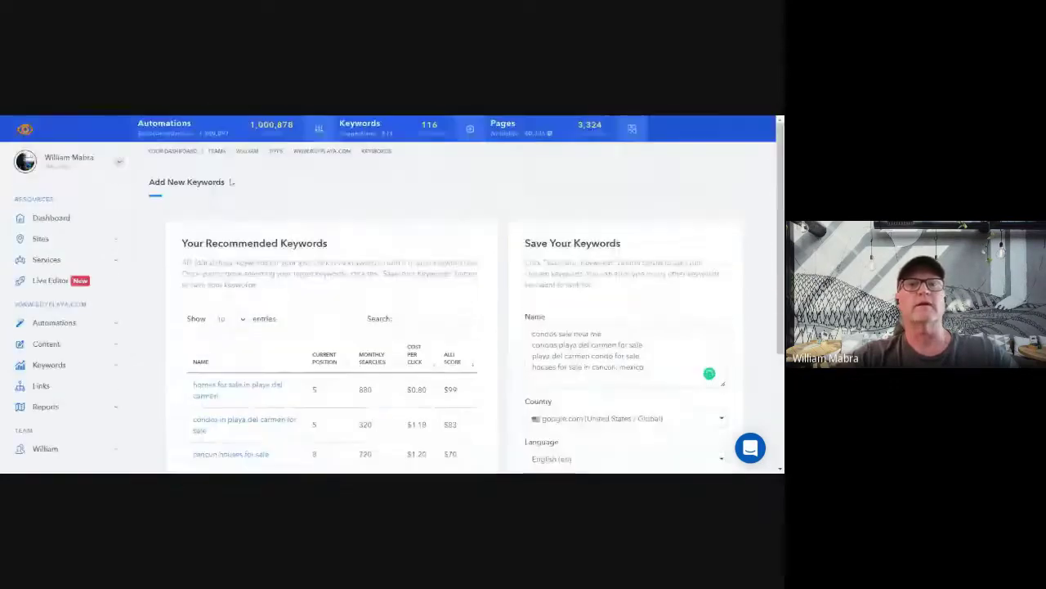
Add the recommended keywords homes for sale in playa del carmen, condos in playa del carmen for sale, and cancun houses for sale
scroll(232, 182, down, 3)
click(236, 239)
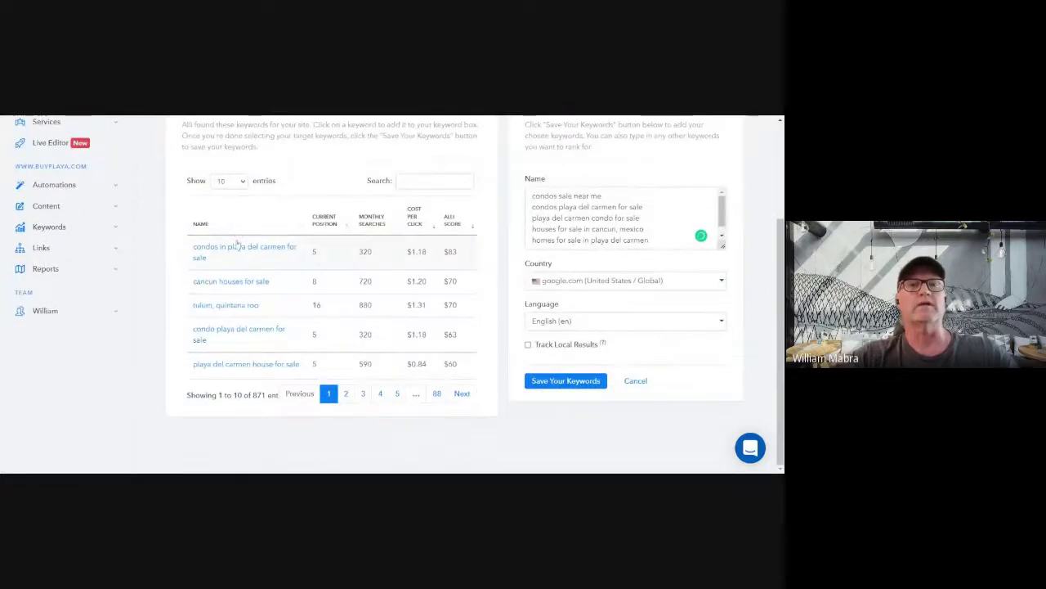
click(237, 243)
scroll(237, 243, down, 3)
click(236, 250)
scroll(211, 172, down, 3)
drag(532, 211, 608, 222)
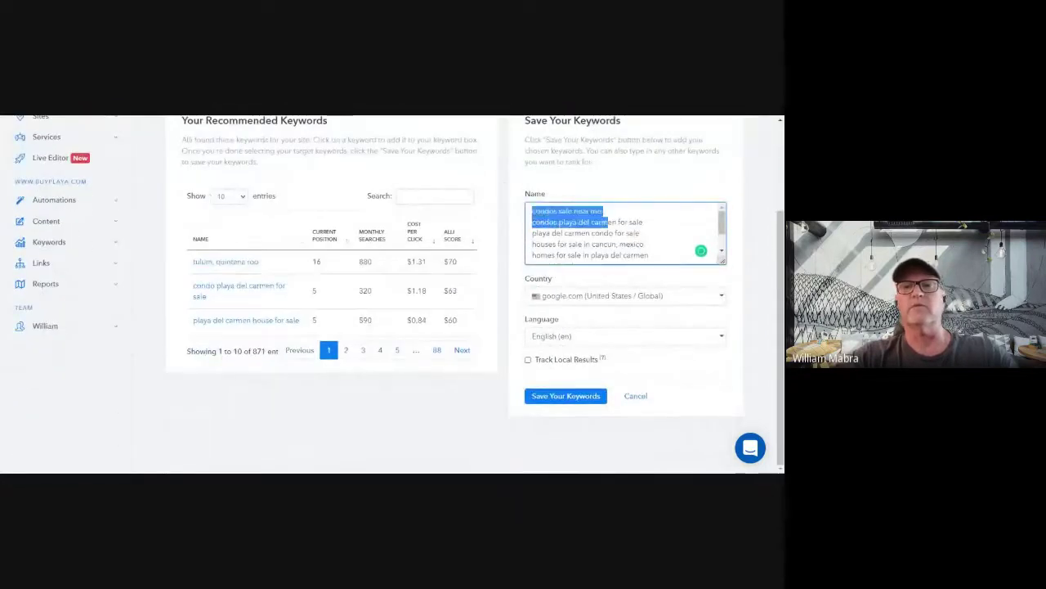
key(ctrl+a)
key(ctrl+End)
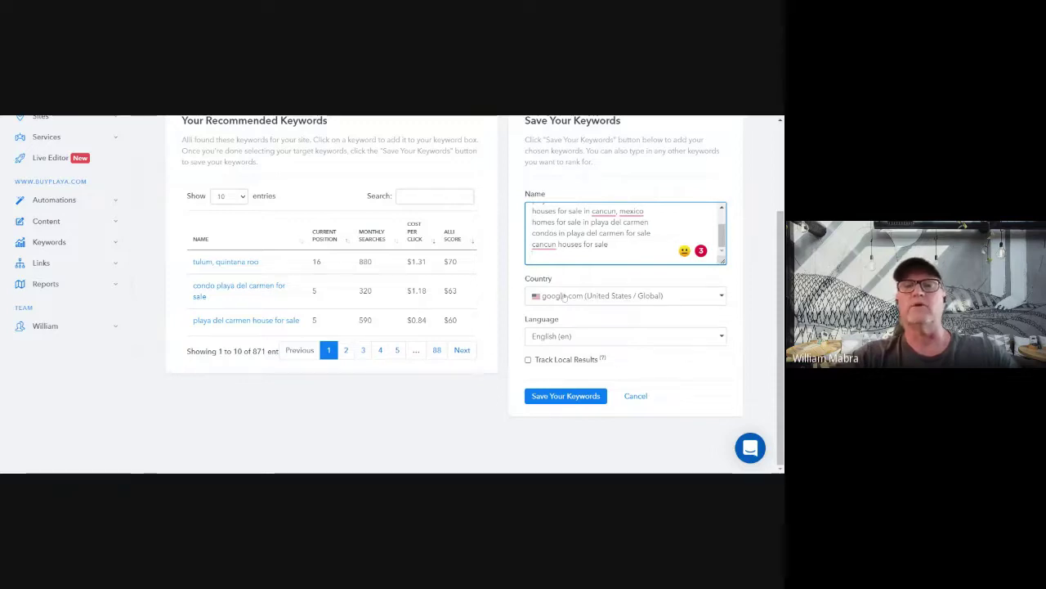
Look through the available Google country options for keyword tracking, keeping google.com (United States / Global)
click(591, 298)
scroll(661, 393, down, 10)
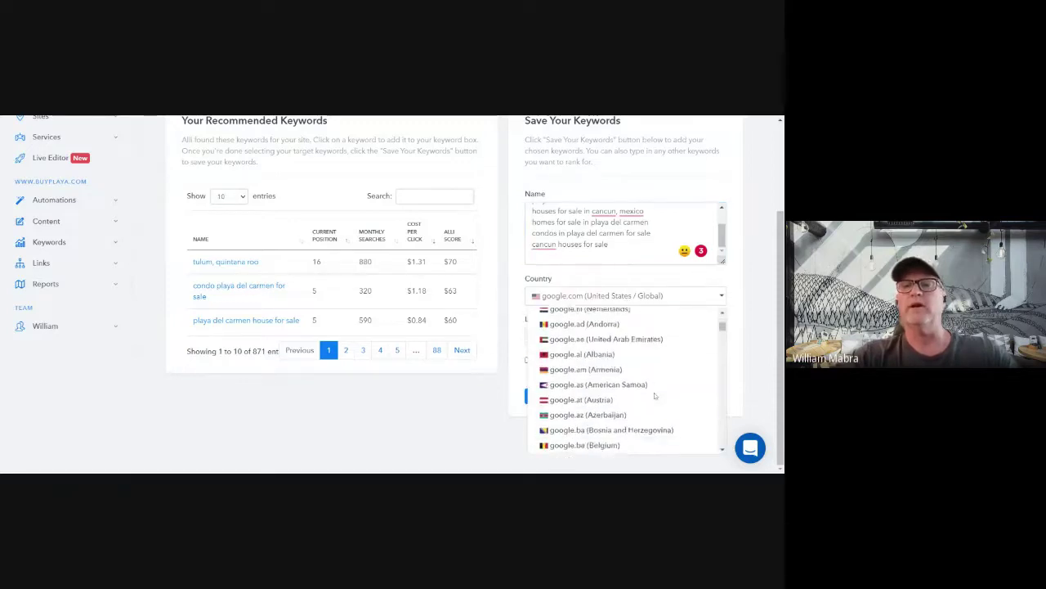
scroll(655, 396, down, 10)
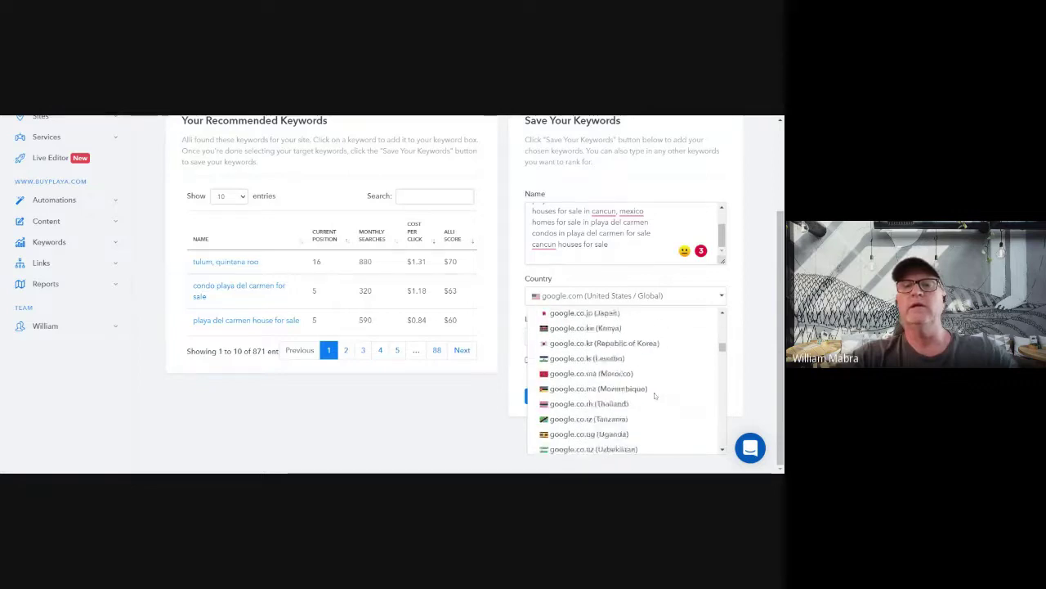
scroll(655, 395, down, 10)
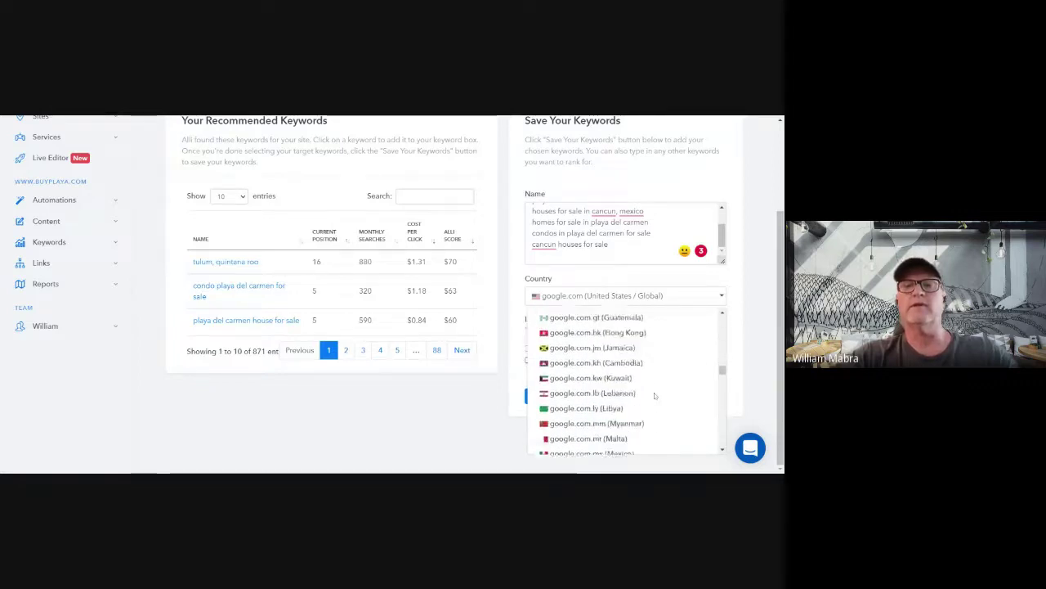
scroll(655, 395, up, 15)
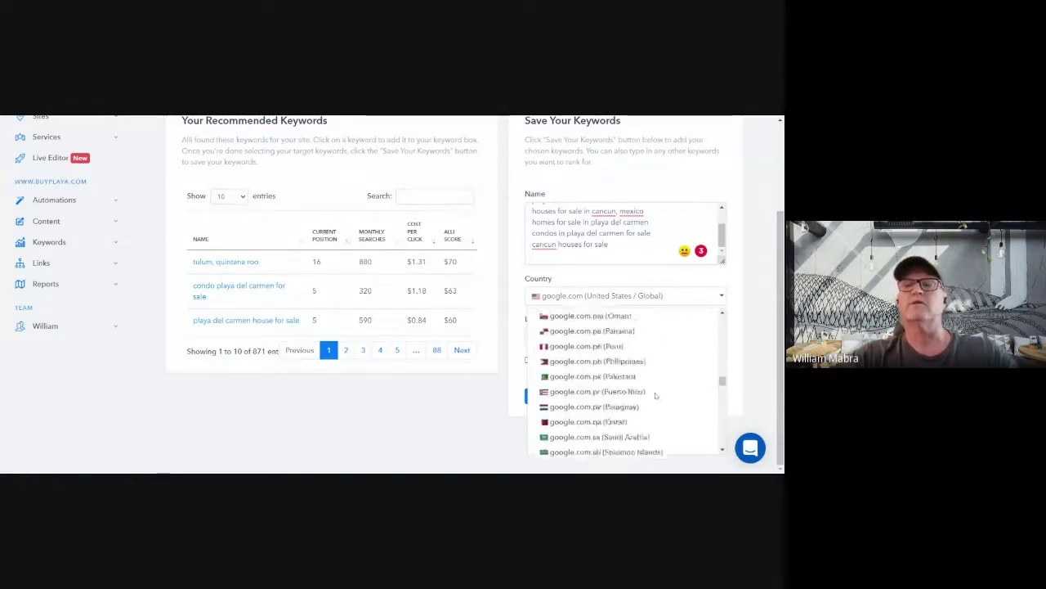
scroll(655, 396, up, 5)
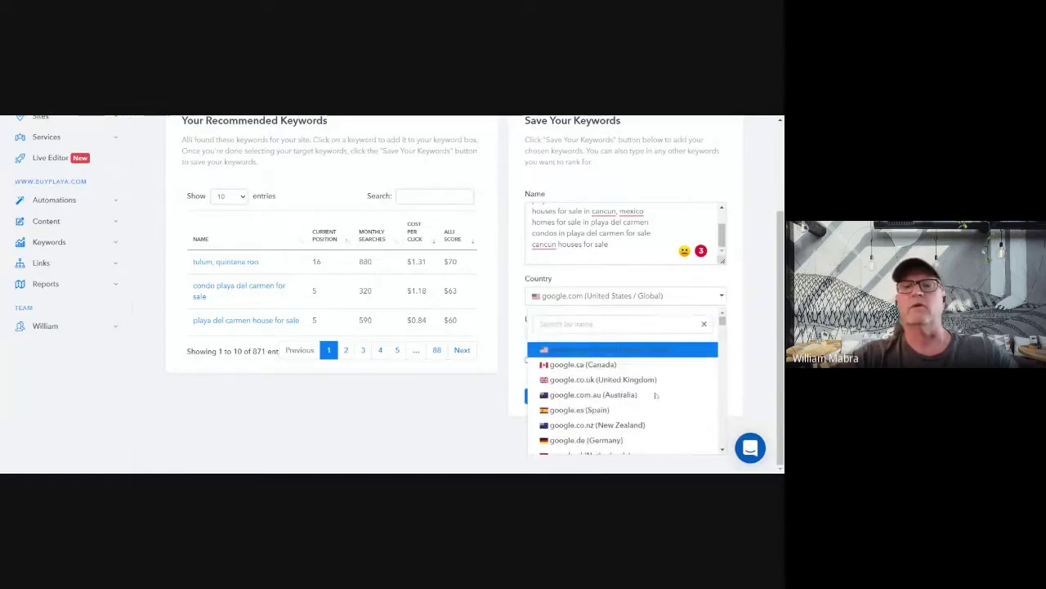
click(672, 297)
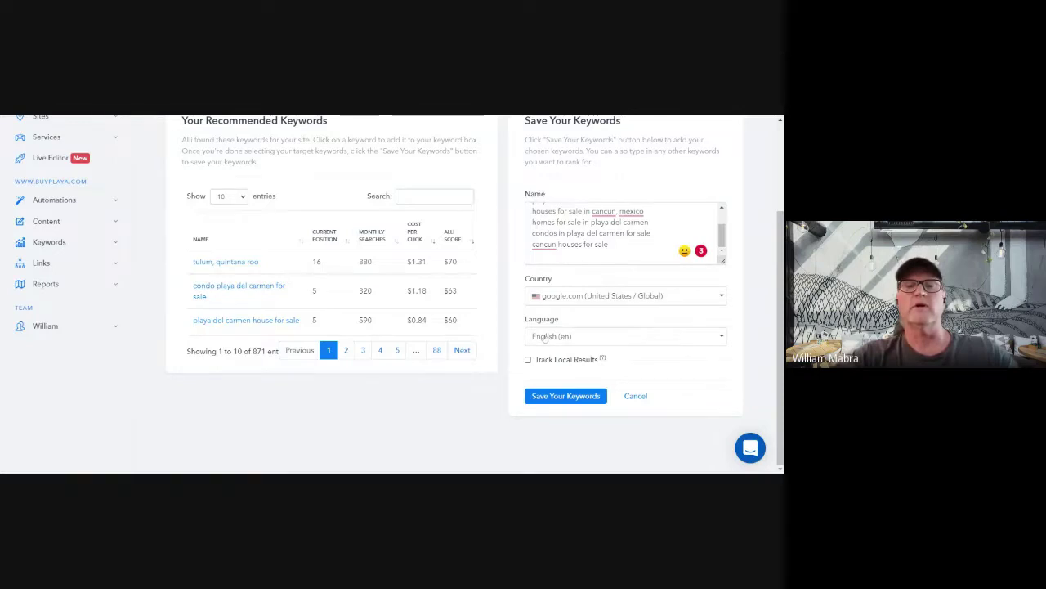
Look through the available tracking languages, keeping English (en), and examine the Track Local Results option
click(620, 342)
scroll(621, 270, down, 5)
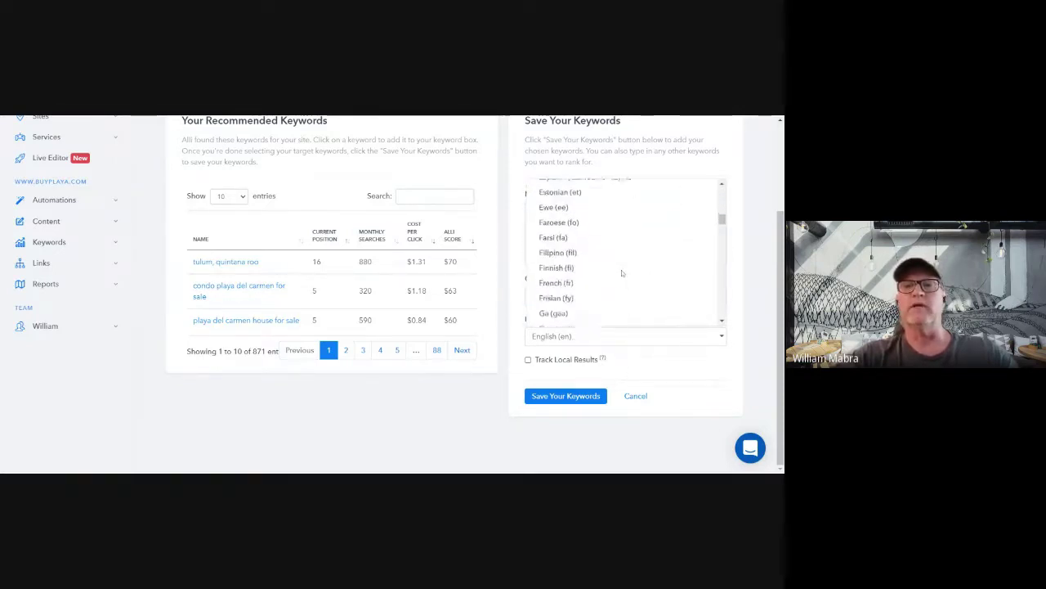
scroll(621, 273, down, 6)
scroll(626, 271, up, 3)
scroll(626, 271, up, 3)
click(755, 255)
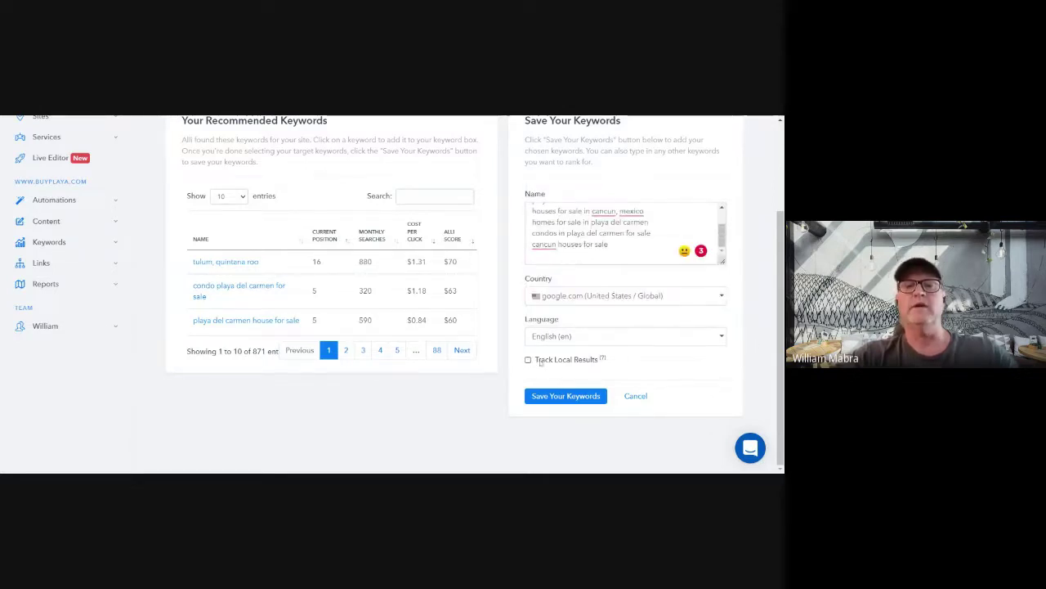
drag(536, 360, 625, 366)
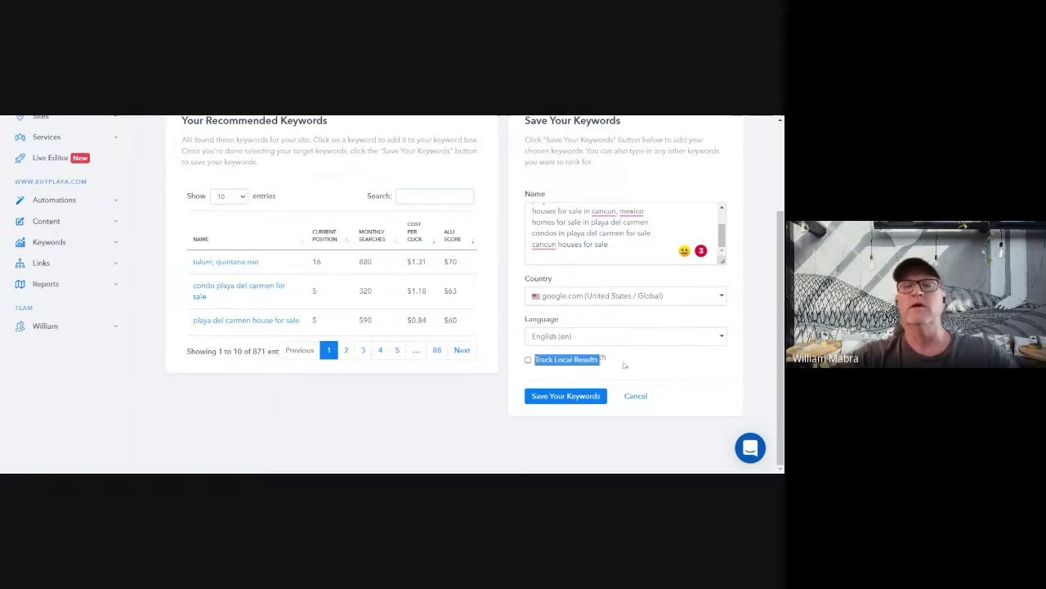
click(624, 365)
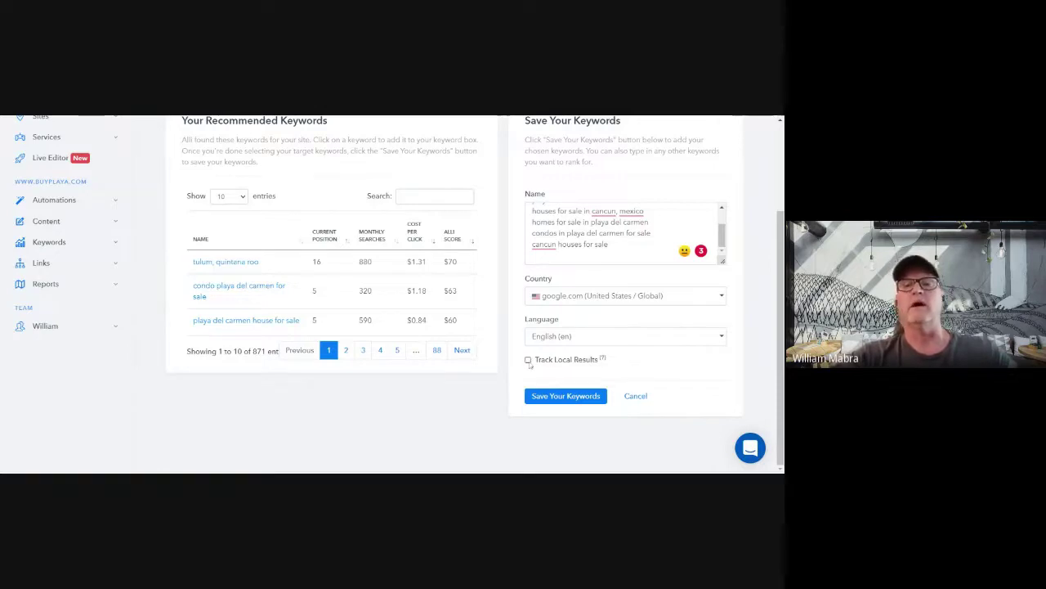
Try tracking local results for New York (State), United States
click(528, 360)
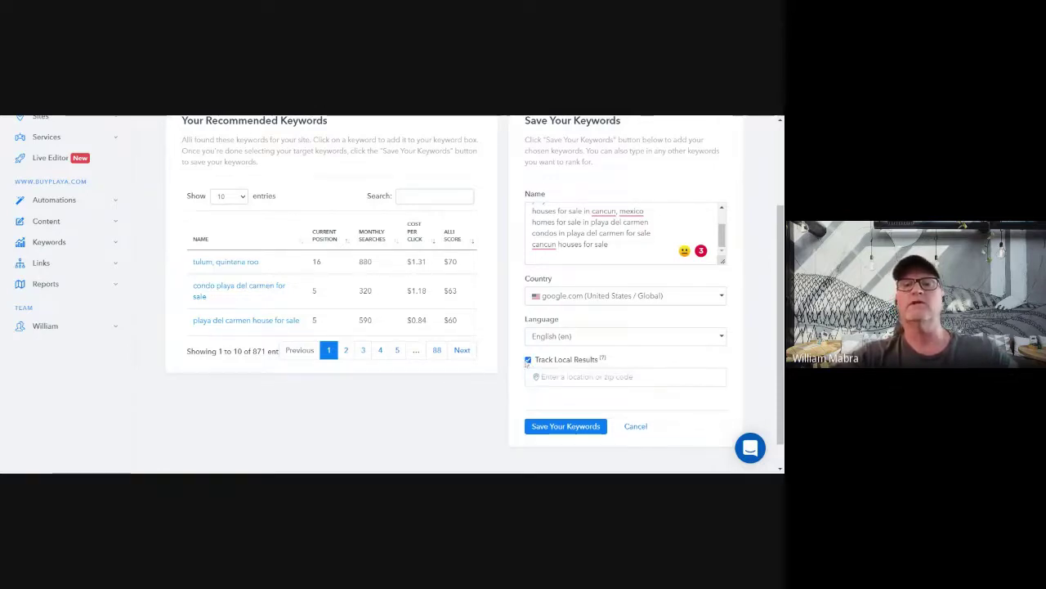
key(Tab)
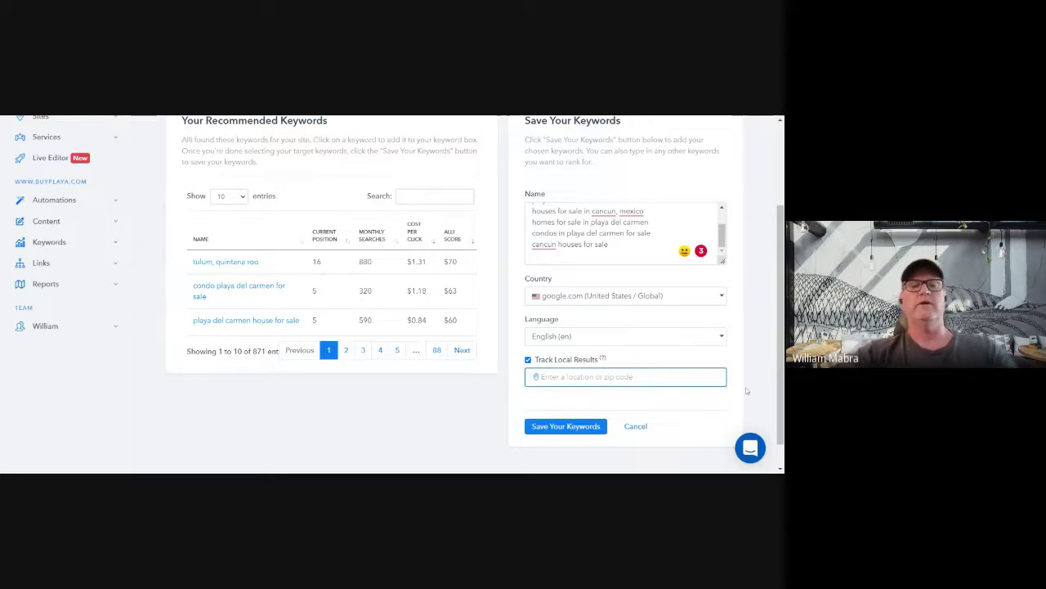
text(new yo)
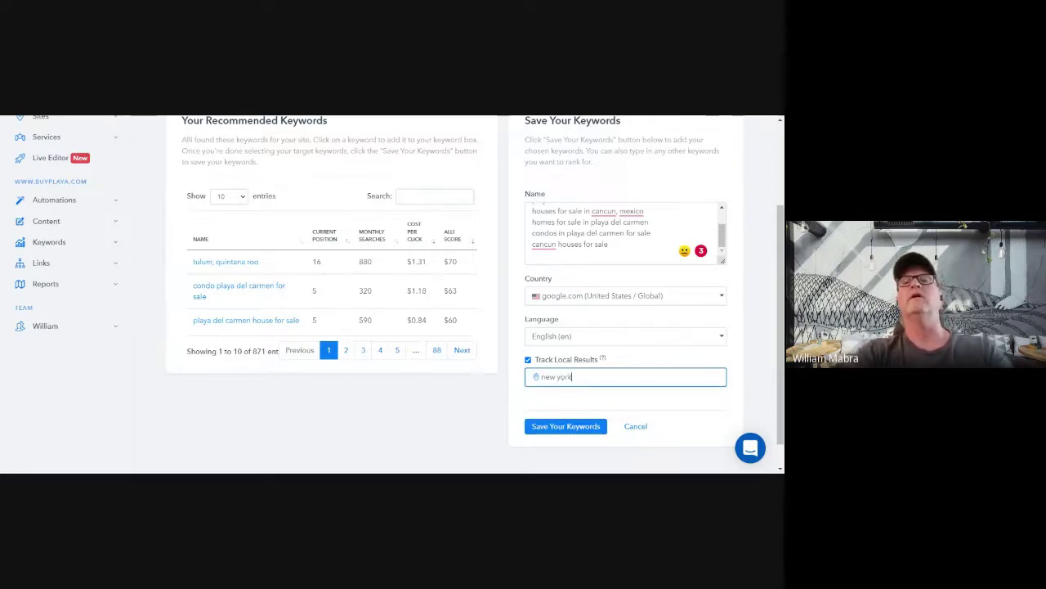
text(rk)
click(592, 401)
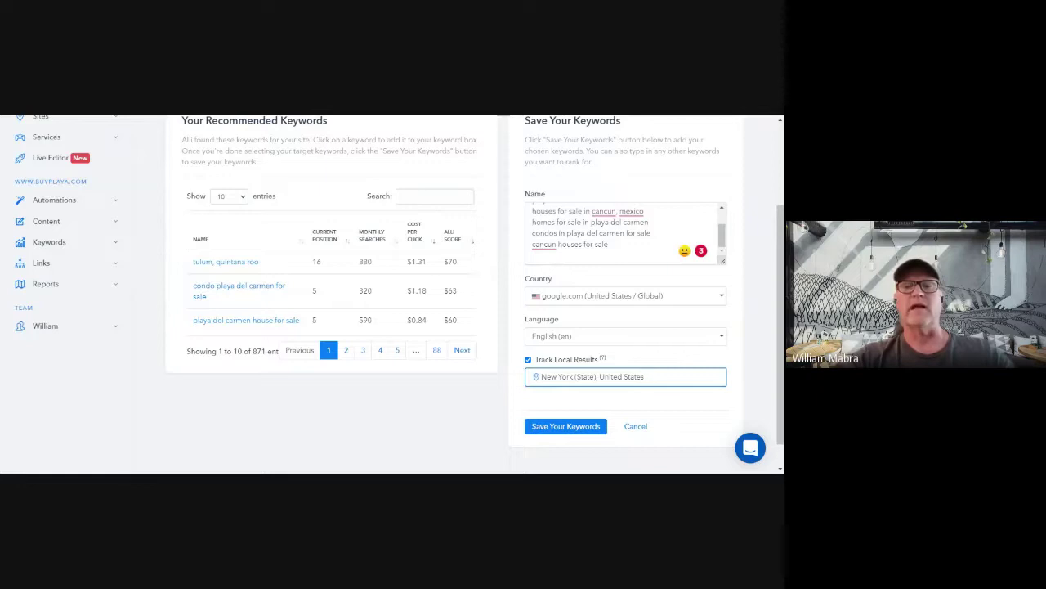
Turn off local results tracking and cancel adding the keywords without saving them
click(528, 360)
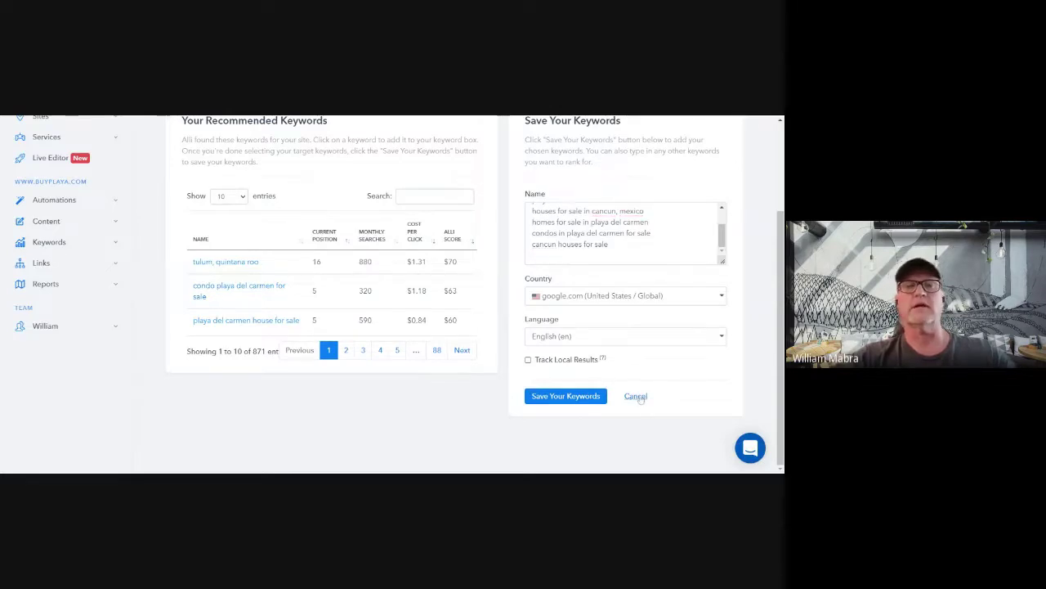
click(637, 396)
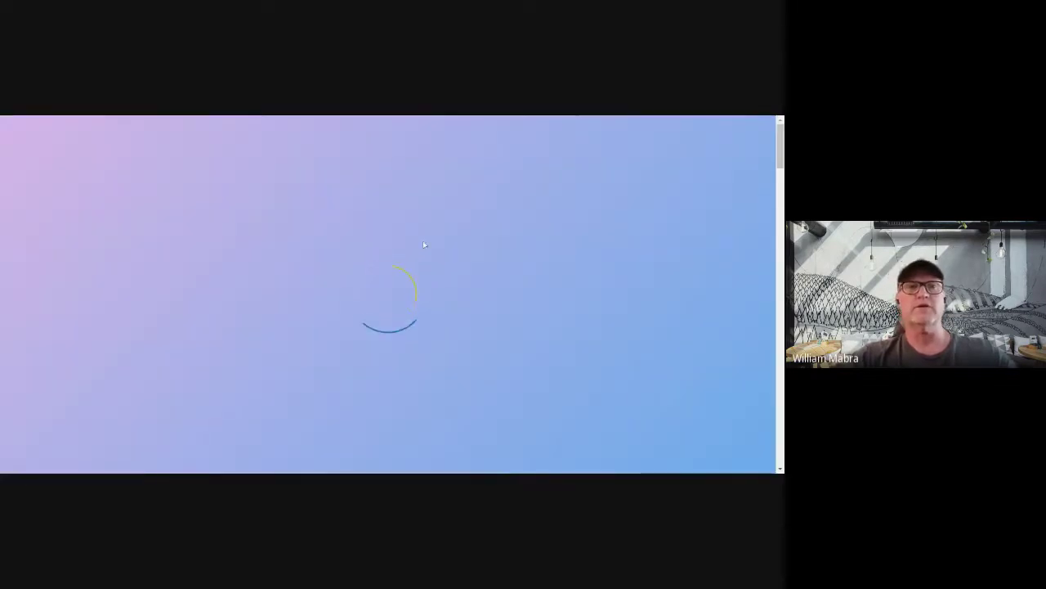
Look through the site's tracked keywords, sorting them by current rank in both directions and ending with the best-ranked first
scroll(423, 244, down, 5)
scroll(422, 244, up, 2)
scroll(423, 243, down, 1)
scroll(422, 243, down, 4)
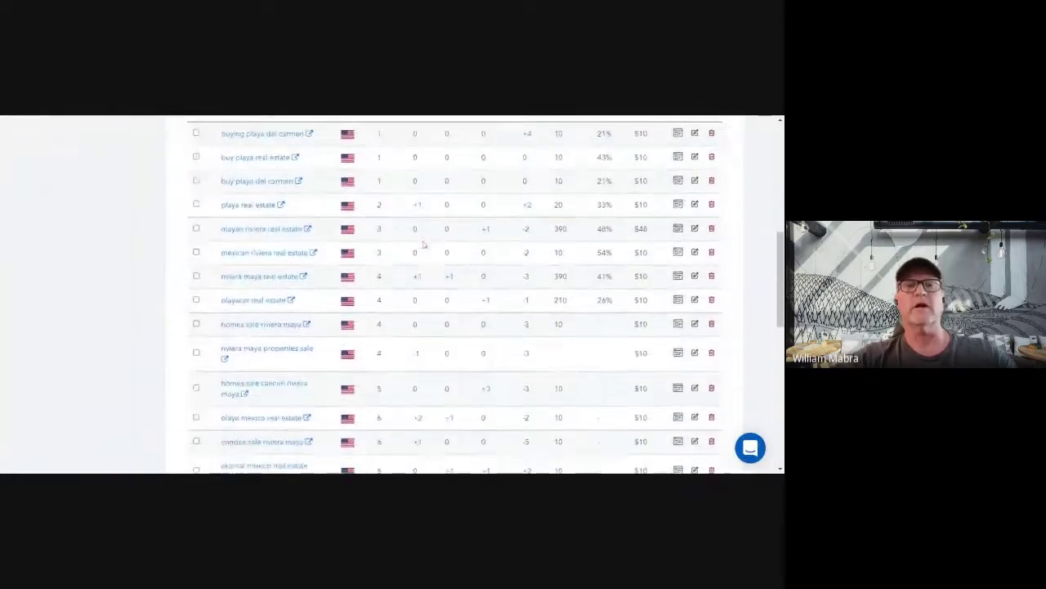
scroll(422, 243, down, 4)
scroll(423, 244, up, 10)
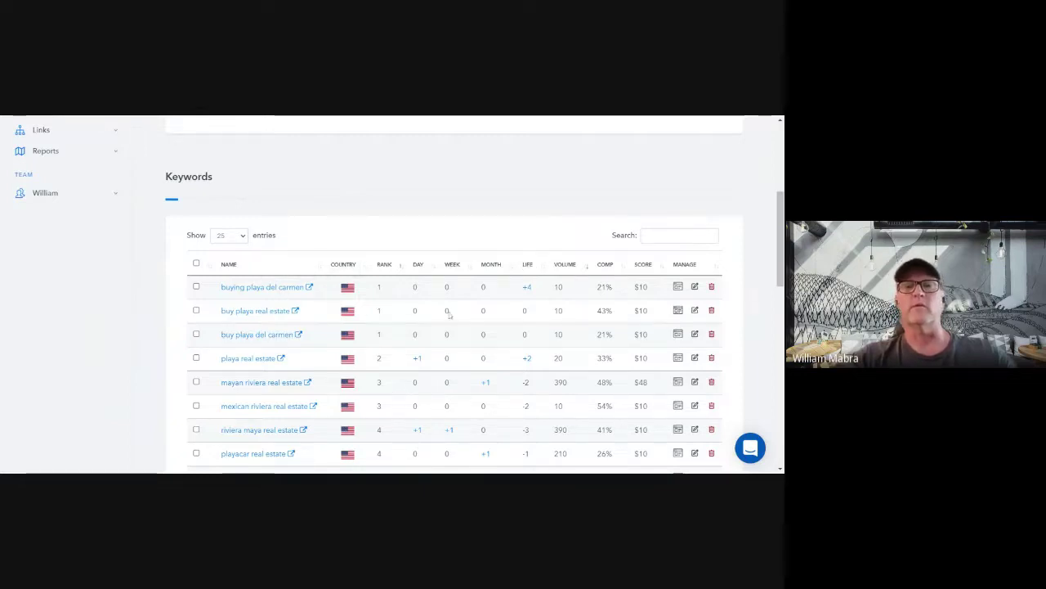
click(384, 264)
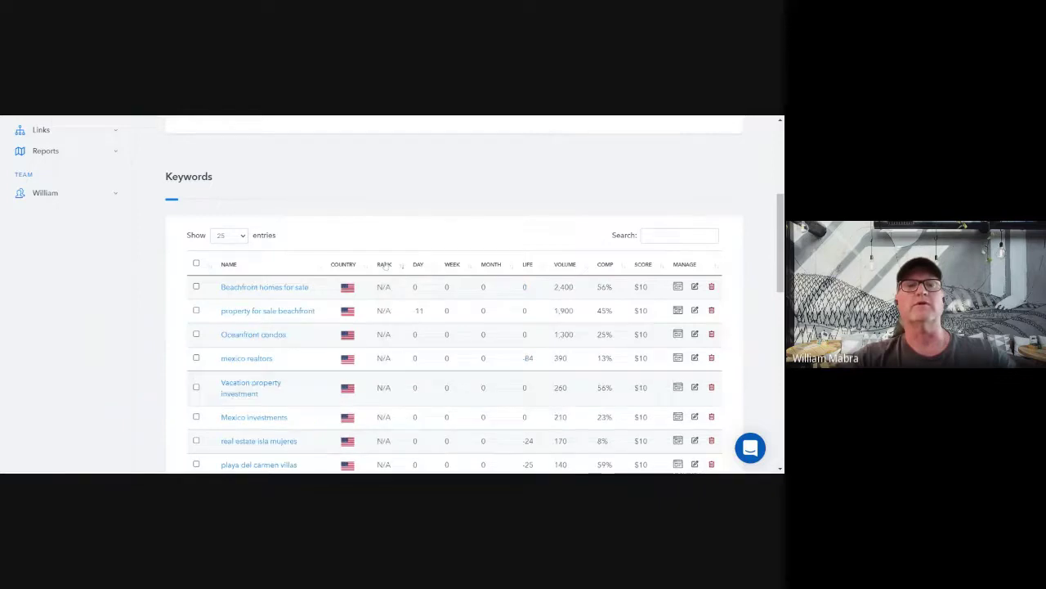
click(384, 264)
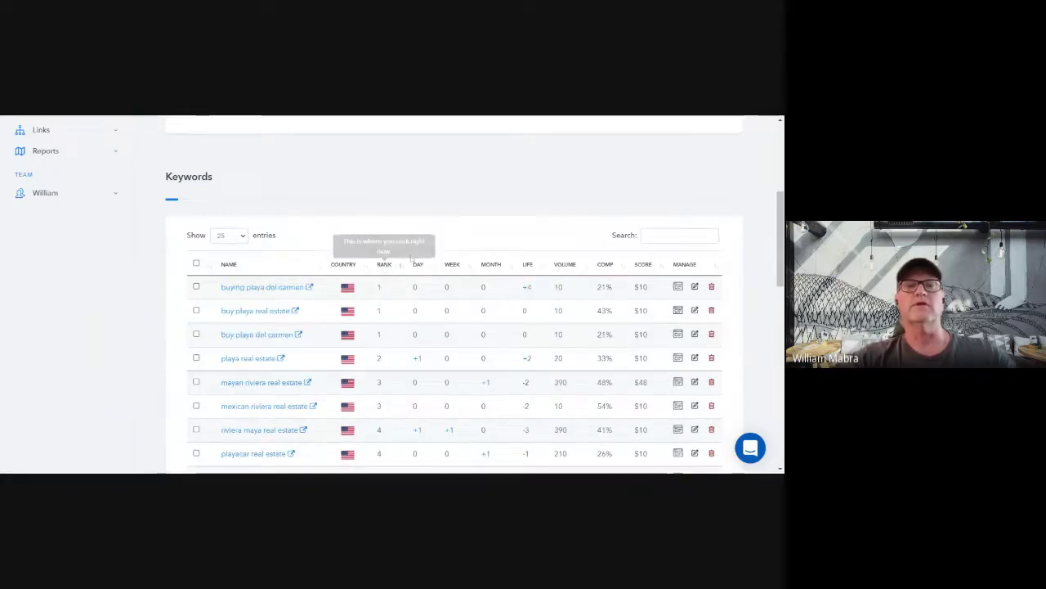
Sort the tracked keywords by lifetime ranking change, with the largest gains first
click(527, 264)
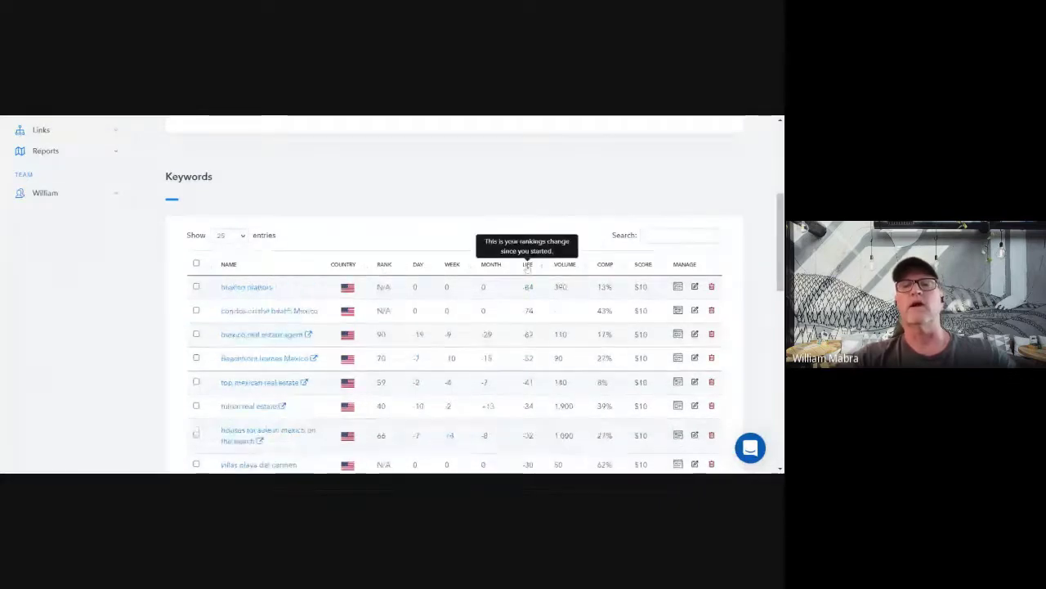
click(527, 264)
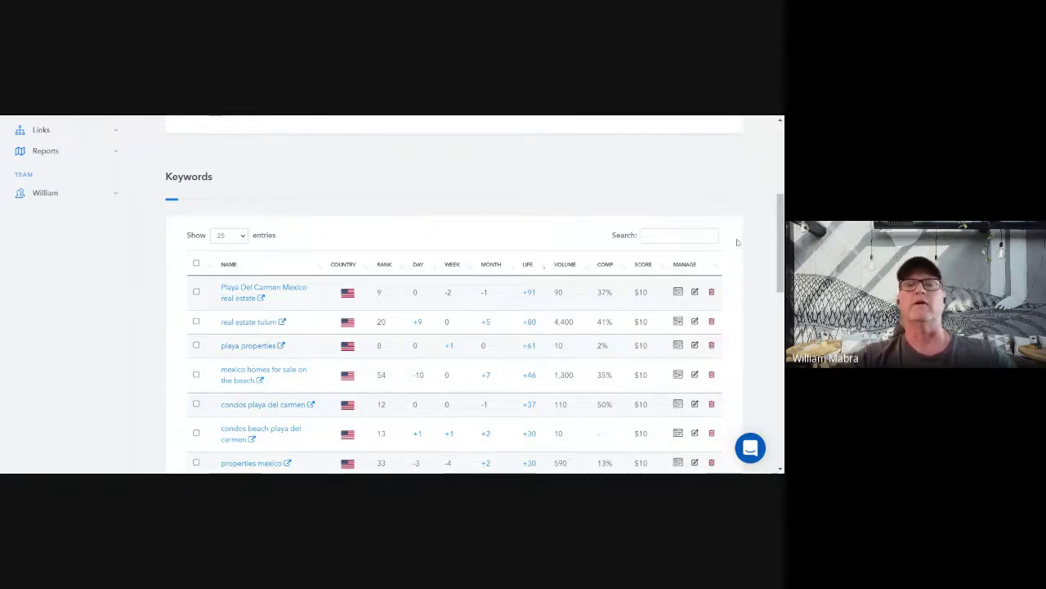
scroll(737, 242, down, 4)
Examine the Focus Keyword section, including the keyword's position, search volume, projected visits and task status
scroll(738, 242, up, 6)
scroll(393, 294, up, 1)
scroll(392, 295, down, 3)
scroll(392, 294, up, 3)
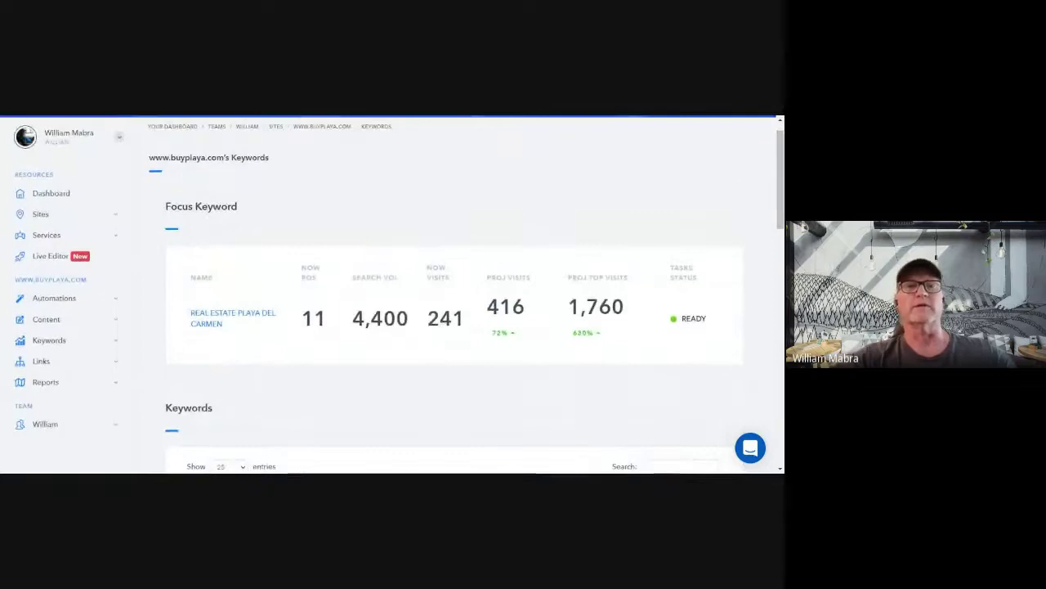
drag(244, 206, 155, 208)
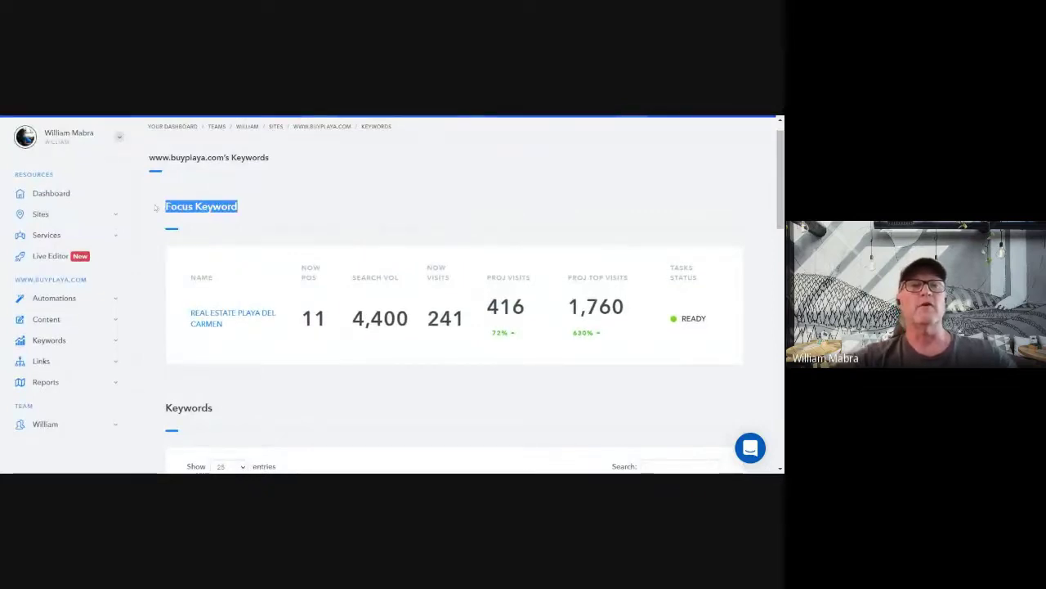
click(342, 210)
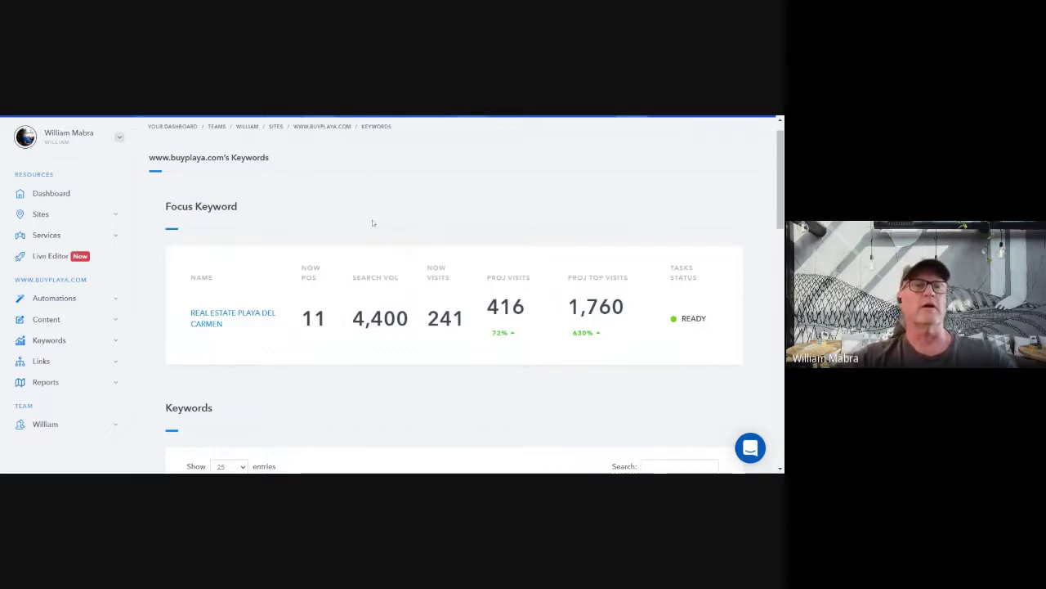
scroll(342, 210, down, 1)
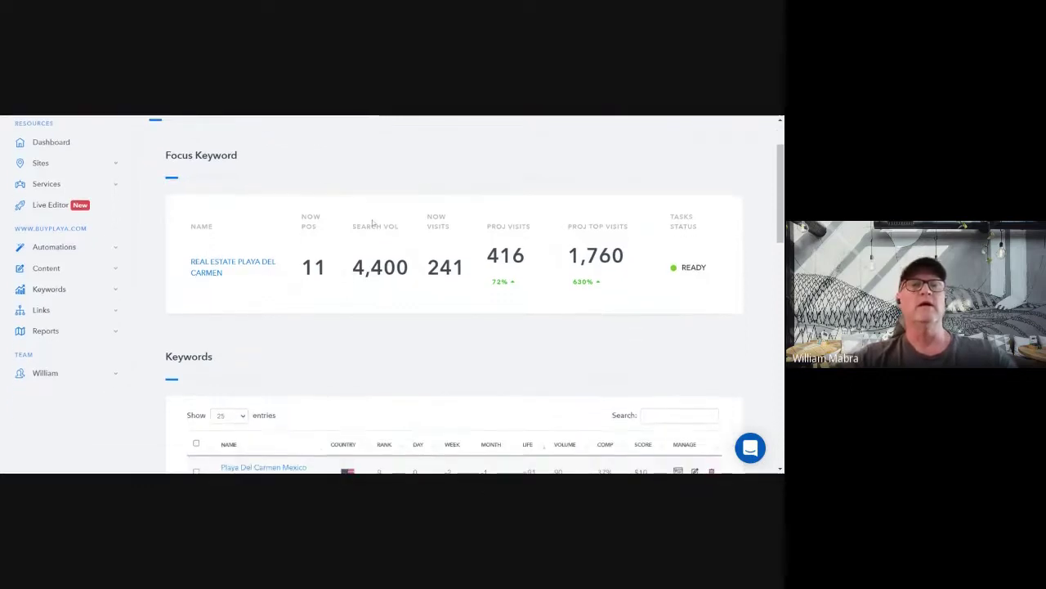
click(221, 269)
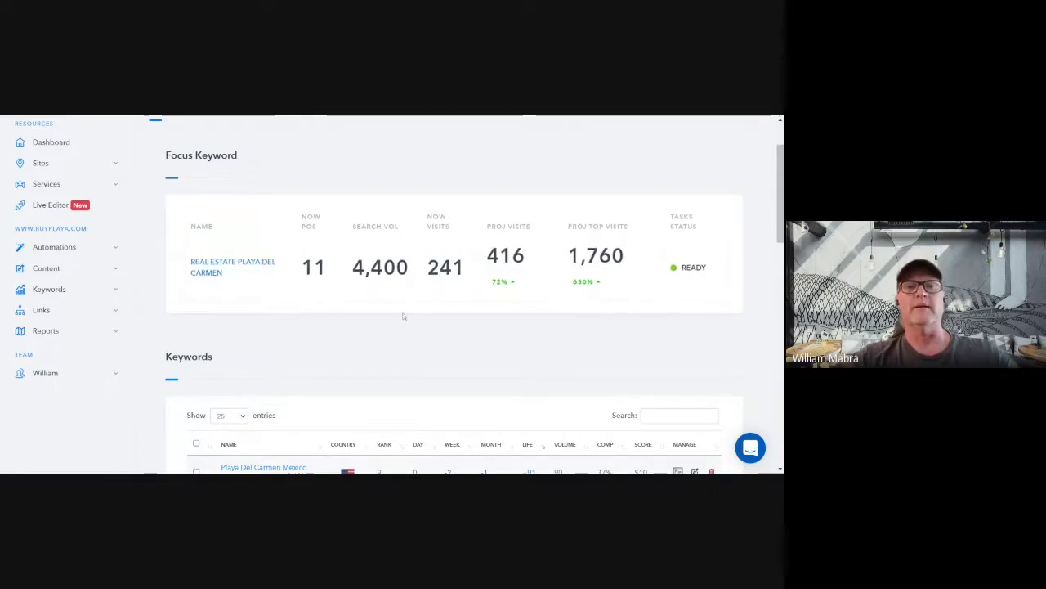
Open the details of the real estate tulum keyword and show its ranking history for the Lifetime period
scroll(401, 315, down, 5)
scroll(402, 315, down, 1)
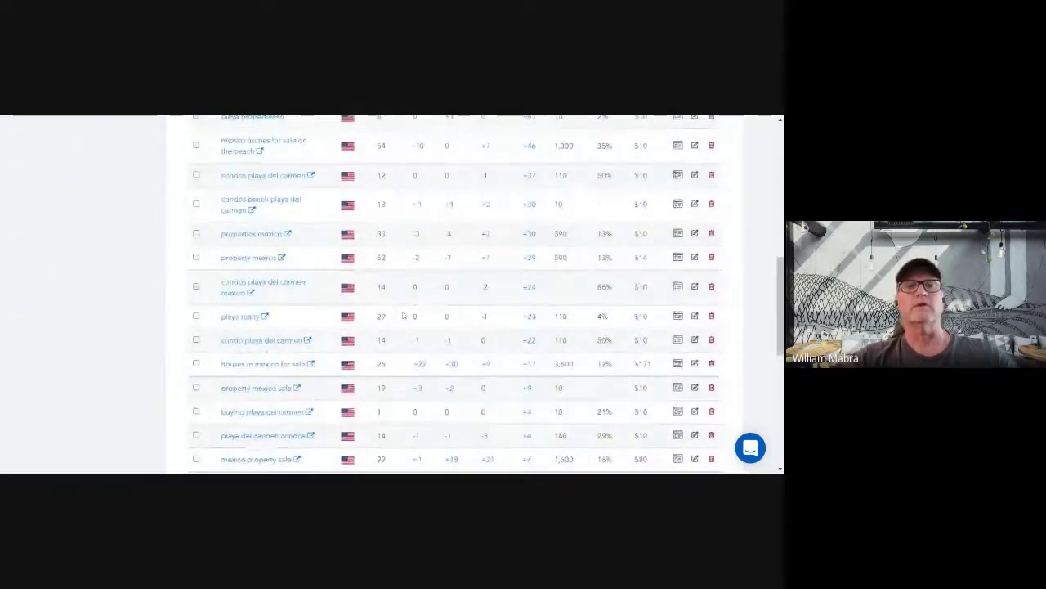
scroll(402, 315, up, 2)
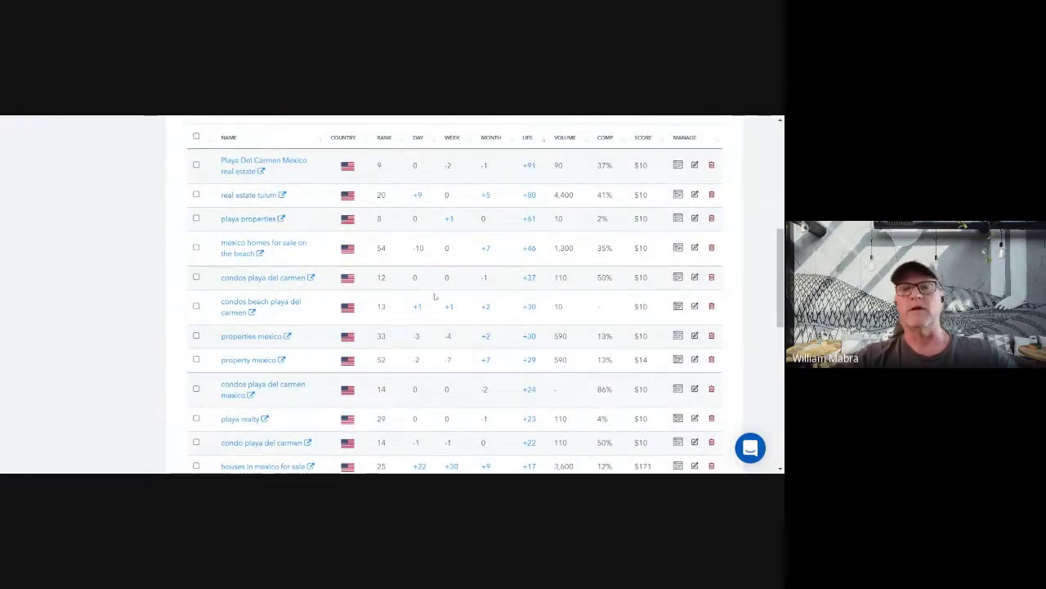
scroll(422, 298, down, 1)
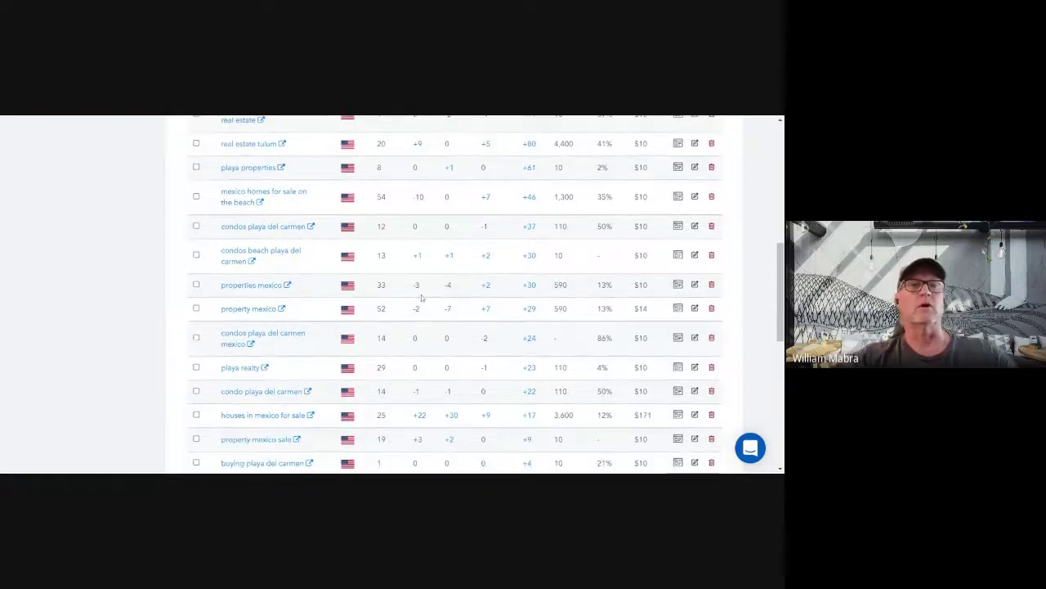
scroll(421, 297, up, 1)
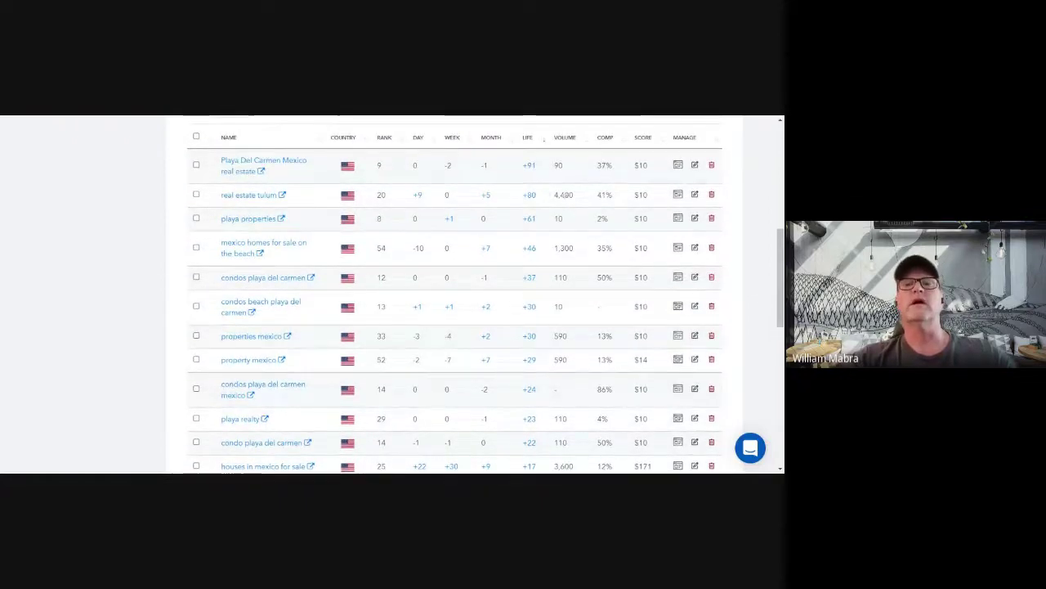
click(246, 196)
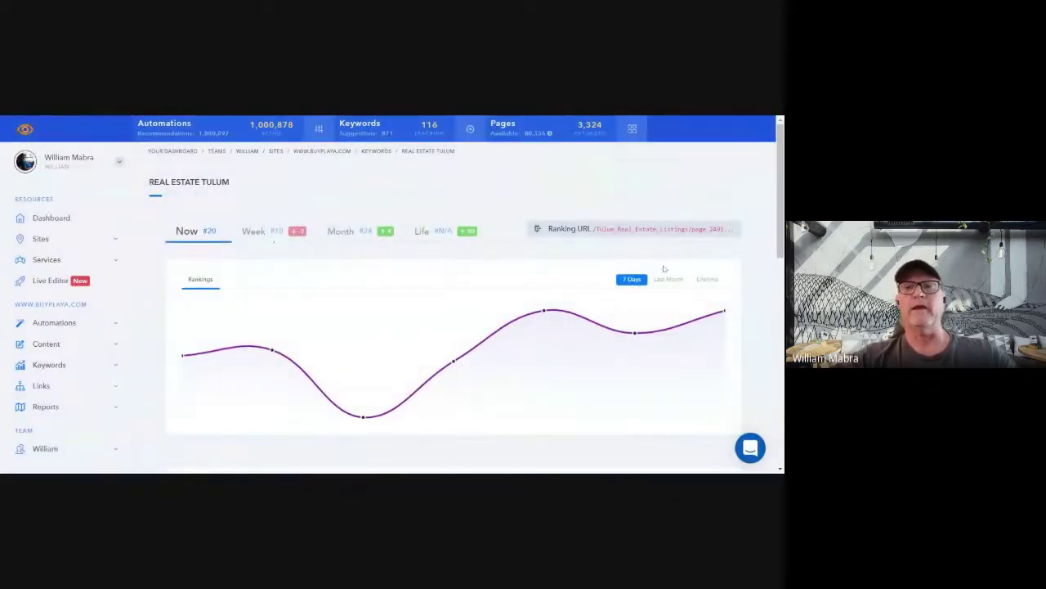
click(708, 279)
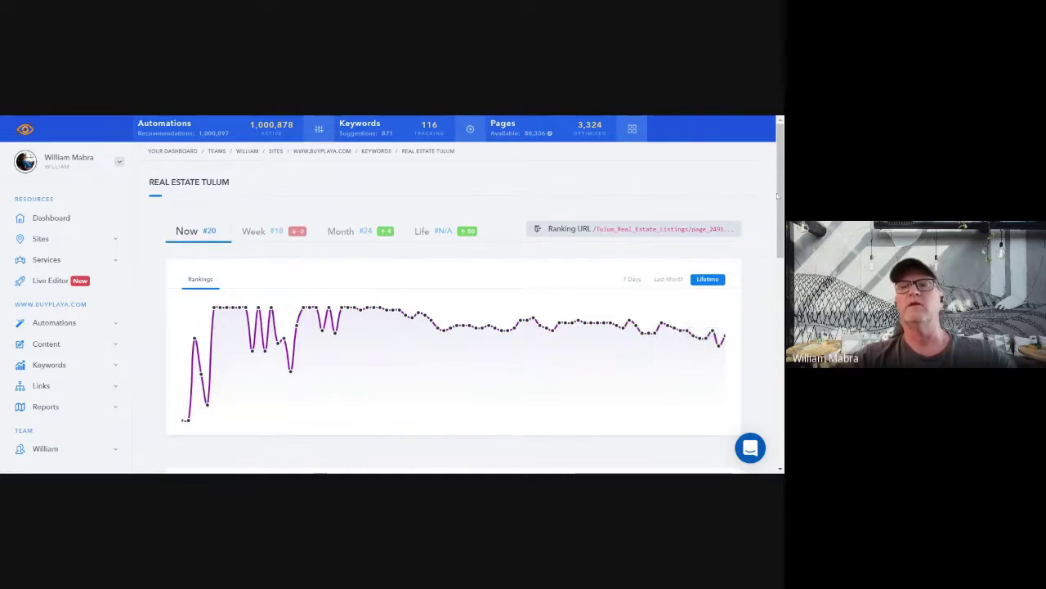
Review the real estate tulum keyword's latest tasks and focus keyword option, and return to the site's keyword list
drag(780, 189, 773, 416)
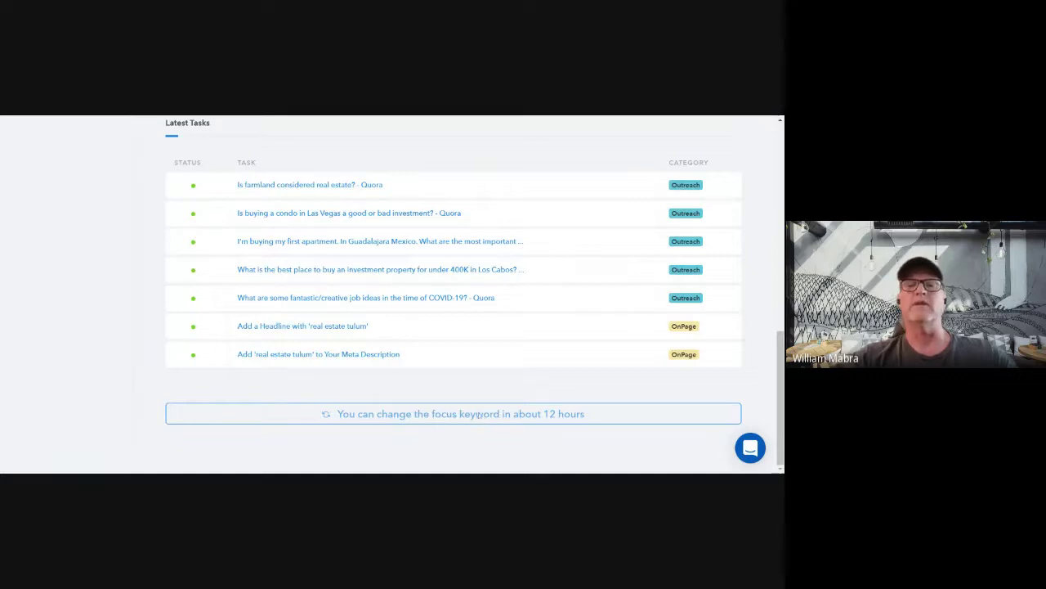
scroll(456, 413, up, 10)
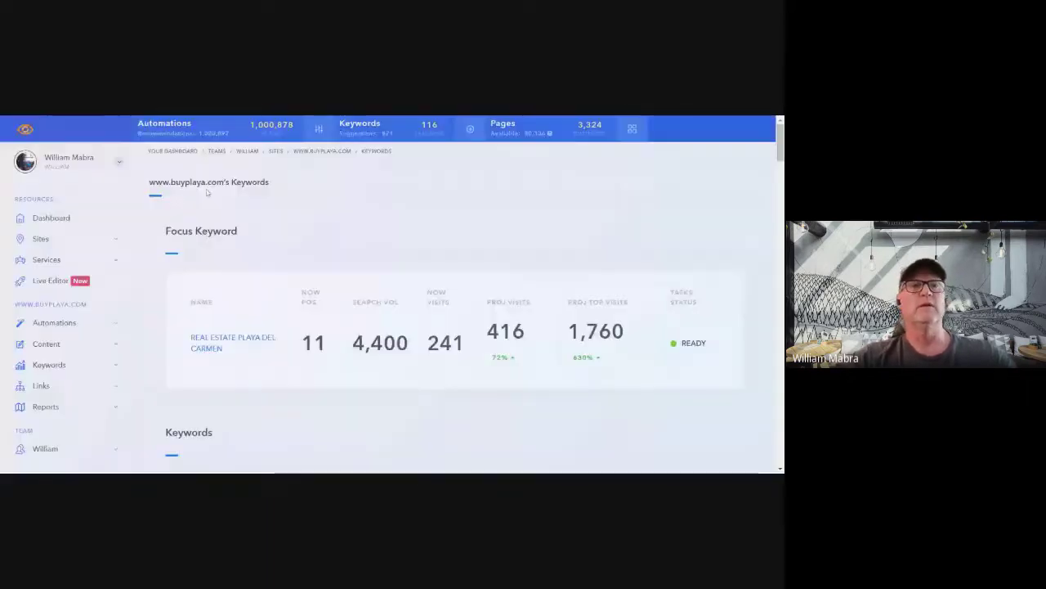
Look through the tracked keywords and their ranking URLs, and open page 3 of the list
scroll(342, 190, down, 3)
scroll(341, 189, down, 1)
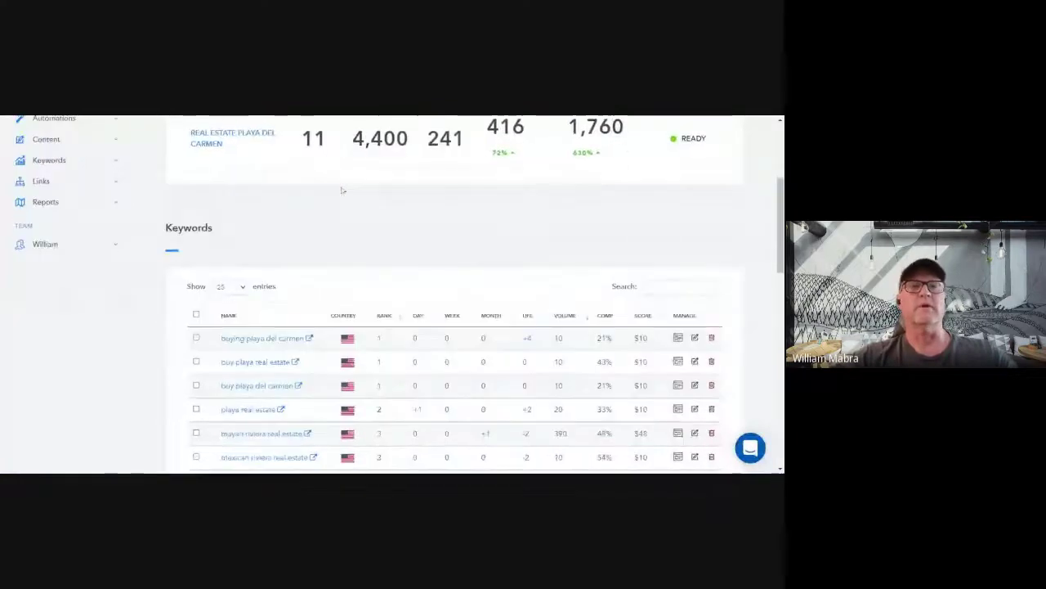
scroll(341, 189, down, 3)
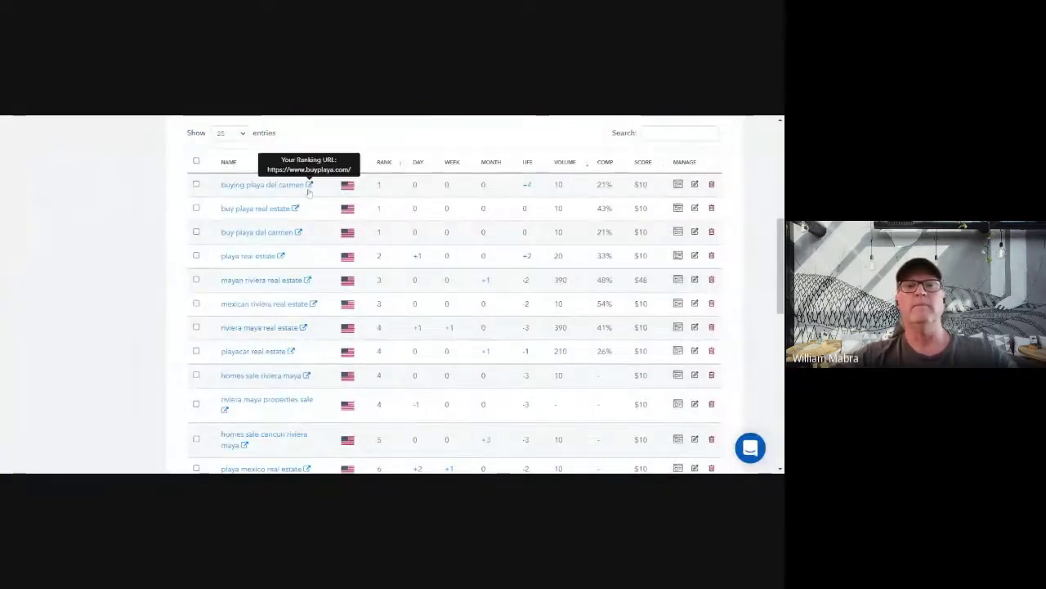
scroll(309, 196, down, 3)
scroll(309, 197, up, 5)
scroll(491, 286, down, 10)
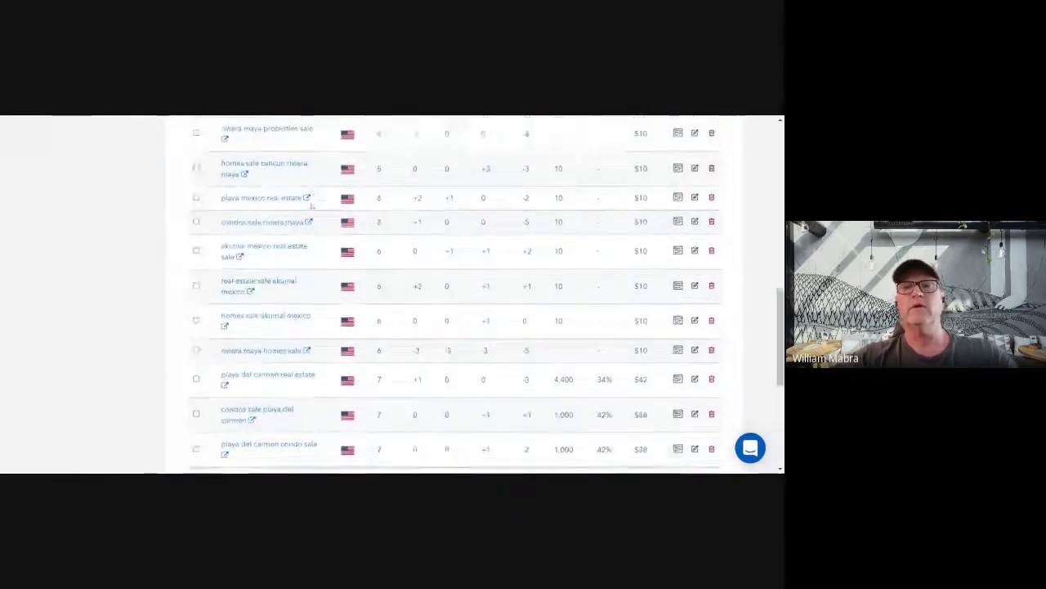
click(650, 338)
Examine the rankings of the keywords on page 3 and return to the Focus Keyword section
scroll(338, 241, up, 5)
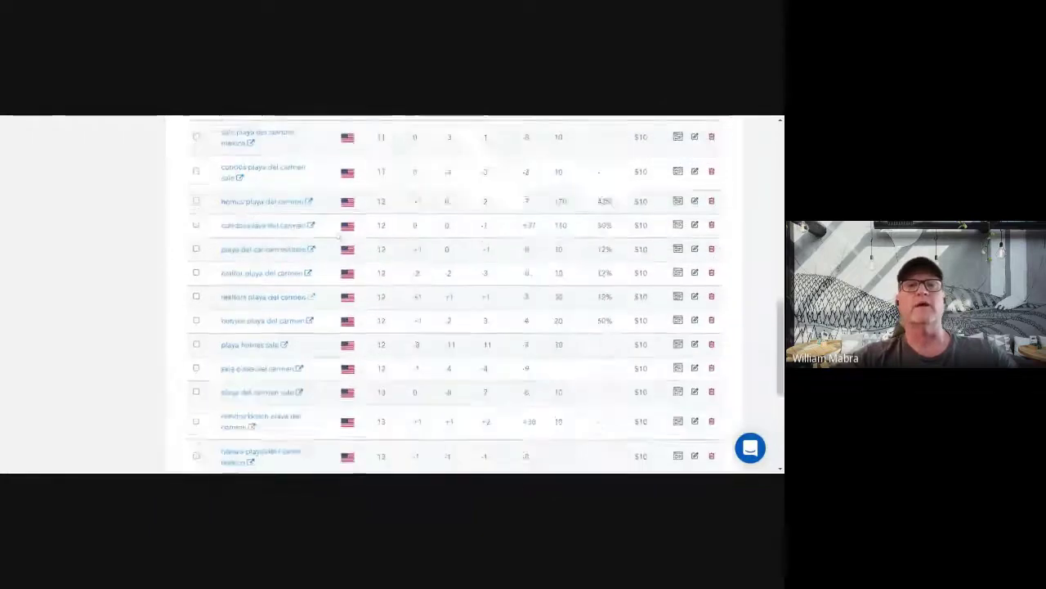
scroll(339, 241, down, 4)
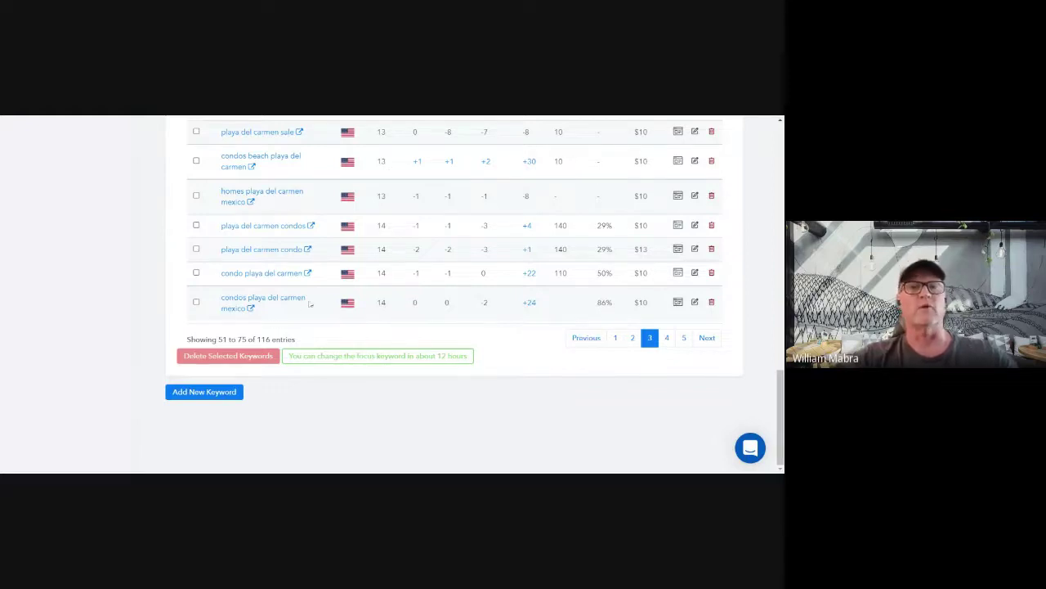
scroll(288, 278, up, 10)
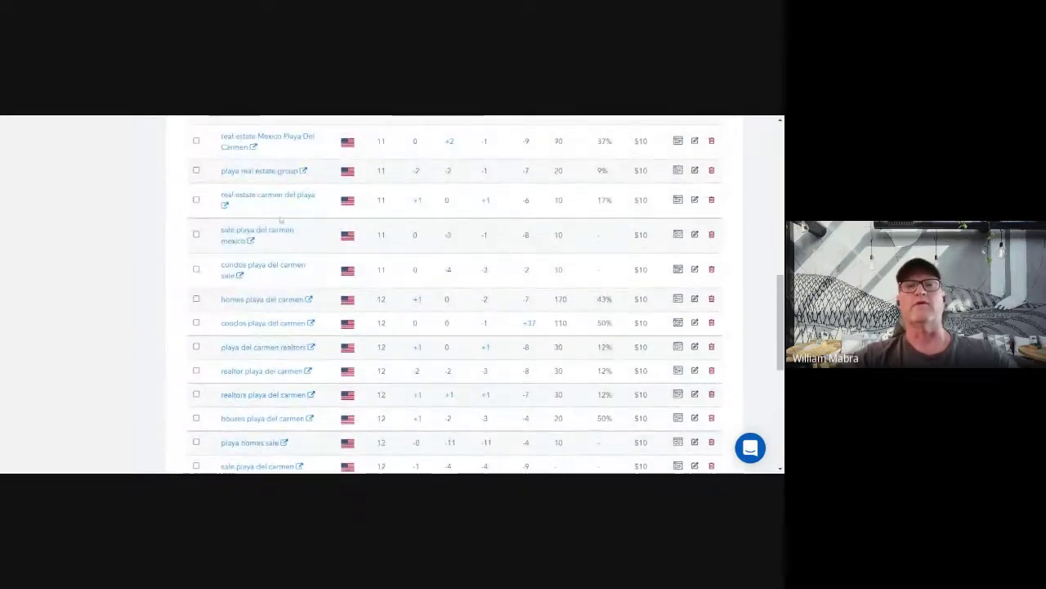
scroll(282, 251, up, 10)
scroll(329, 204, down, 2)
scroll(329, 204, up, 2)
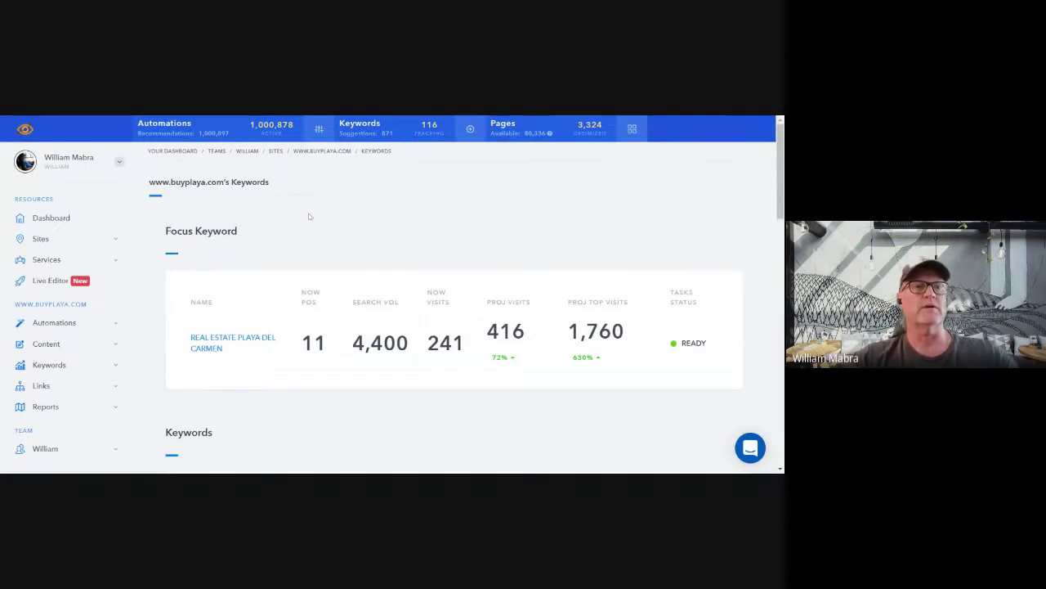
Open the JavaScript snippet installation page for the site's SEO automations
scroll(311, 214, down, 2)
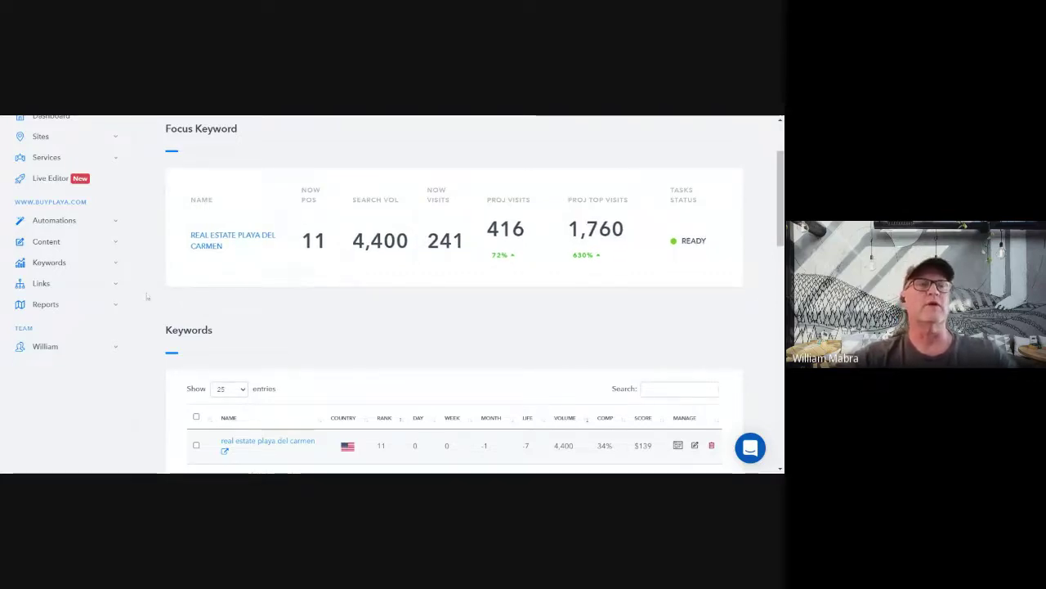
click(54, 220)
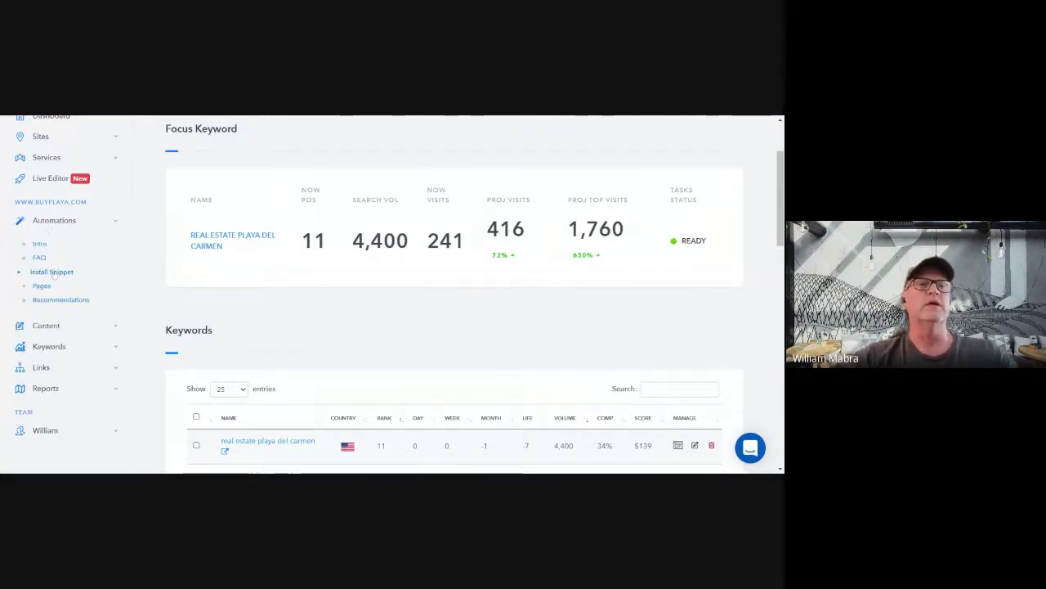
click(51, 272)
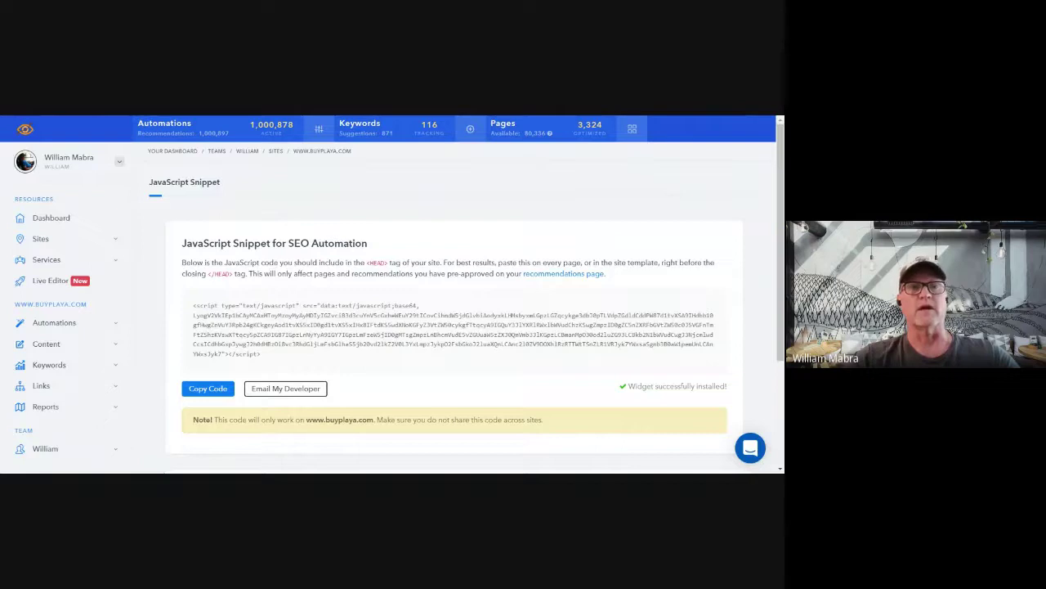
Examine the JavaScript snippet for SEO automation and the instructions on placing it before the closing HEAD tag
scroll(180, 190, down, 1)
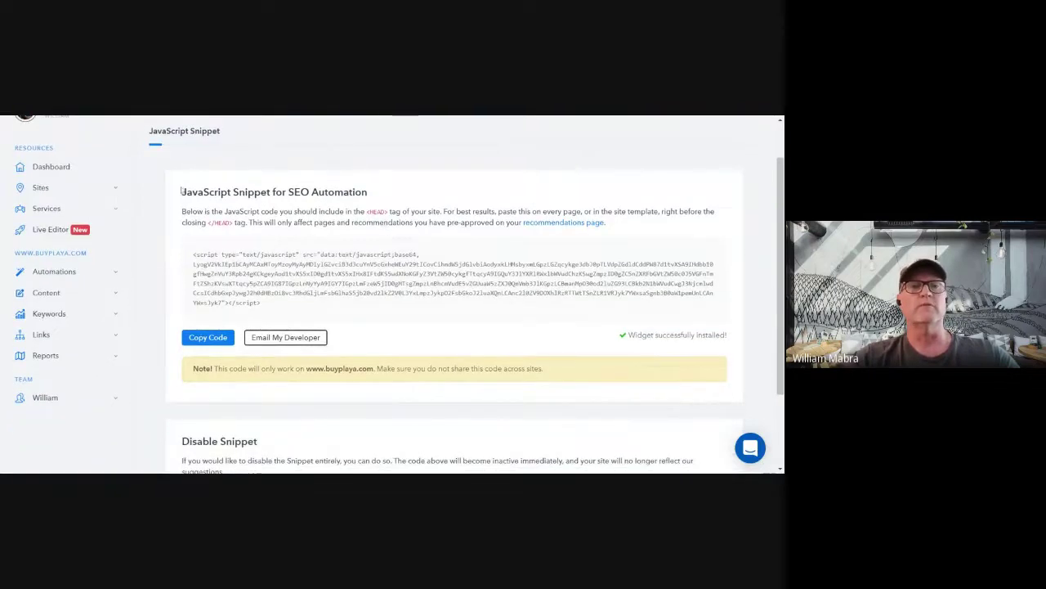
scroll(181, 191, down, 1)
drag(181, 190, 384, 160)
click(384, 161)
drag(193, 201, 391, 254)
scroll(414, 278, up, 1)
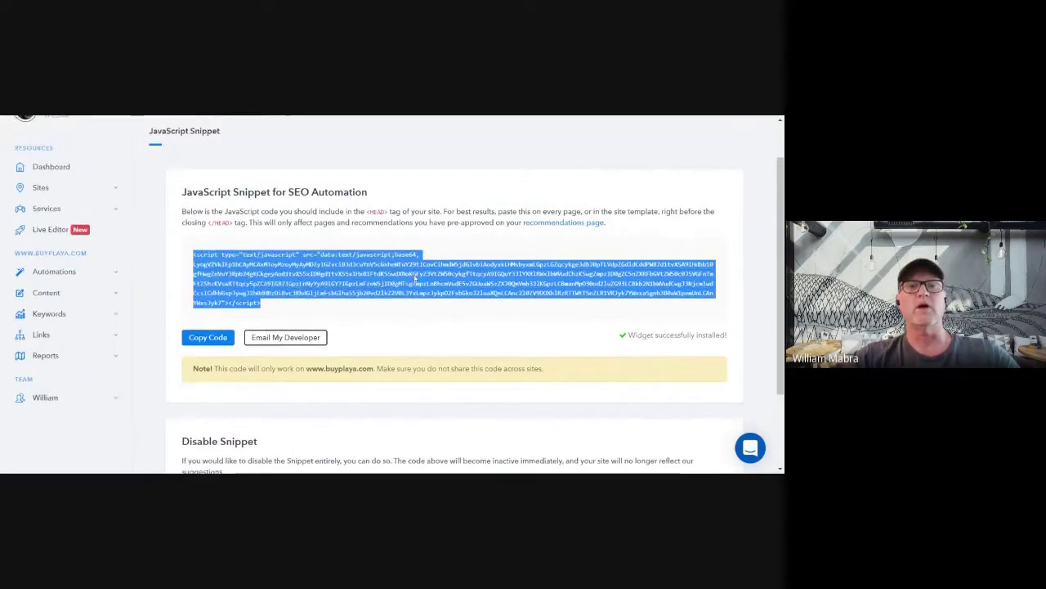
drag(368, 211, 389, 211)
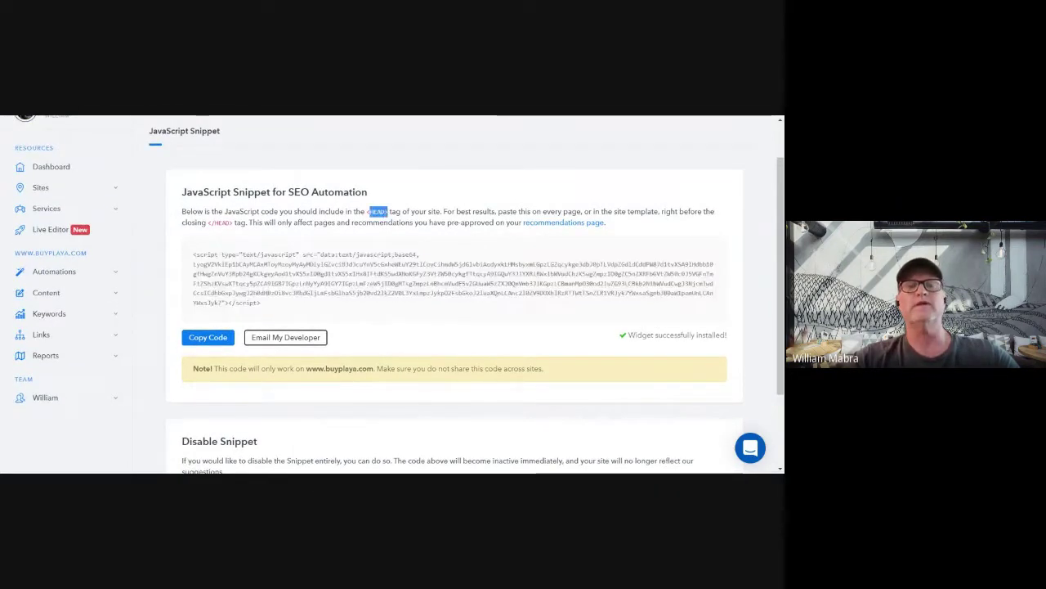
drag(207, 222, 245, 222)
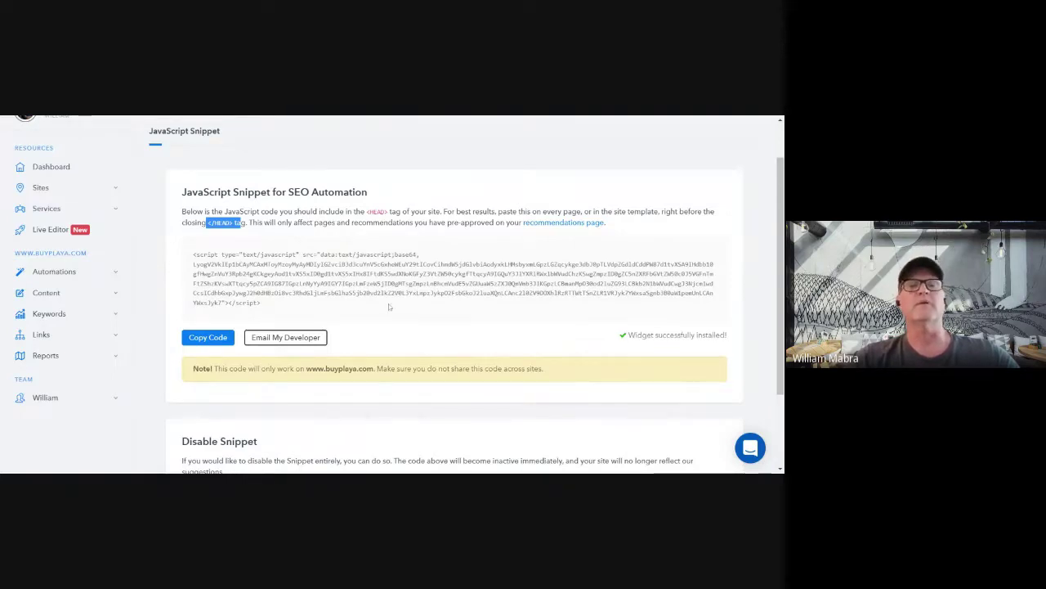
click(386, 327)
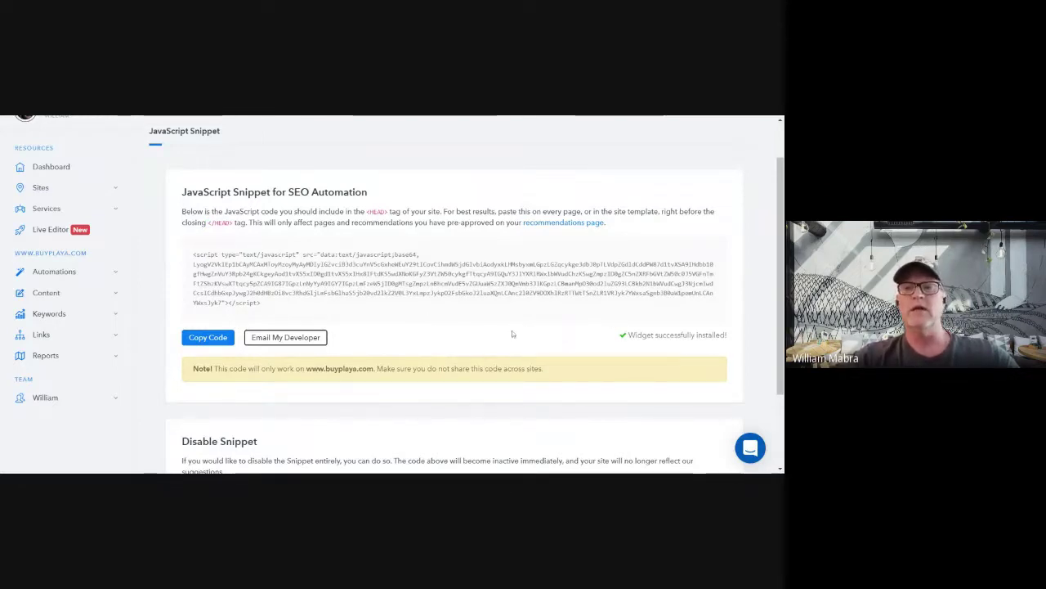
Check the installation status of the snippet on the site
scroll(491, 316, up, 2)
scroll(664, 344, down, 3)
drag(626, 312, 730, 312)
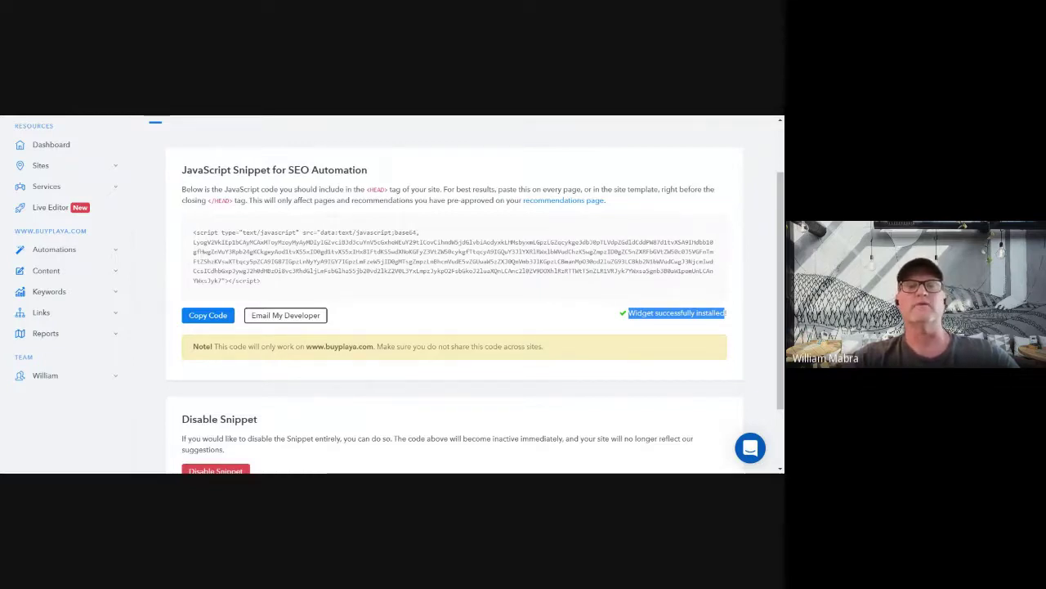
click(625, 321)
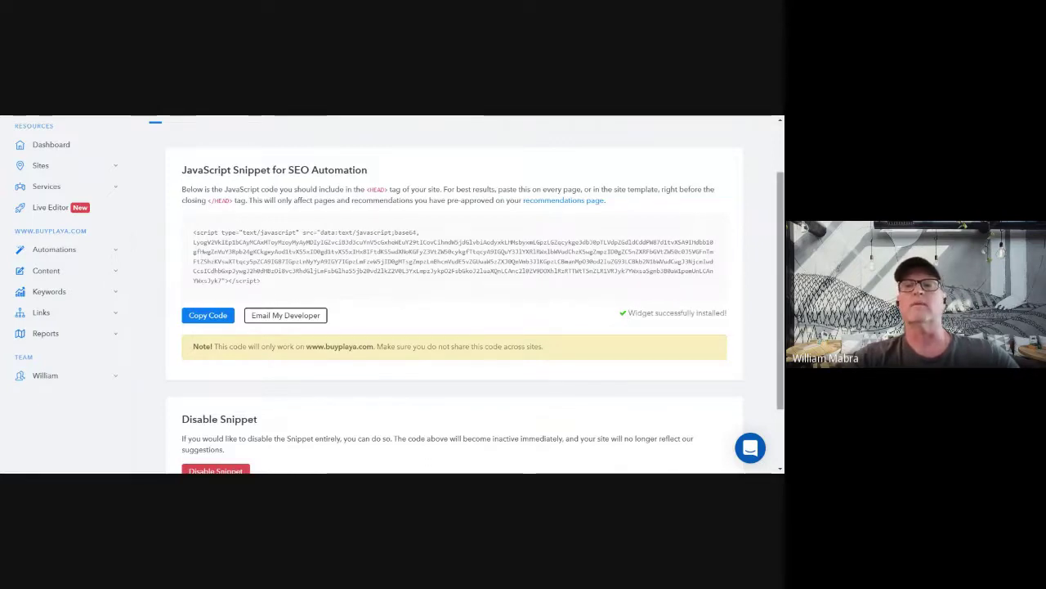
Review the Disable Snippet option and the snippet code that it would deactivate
scroll(626, 319, down, 2)
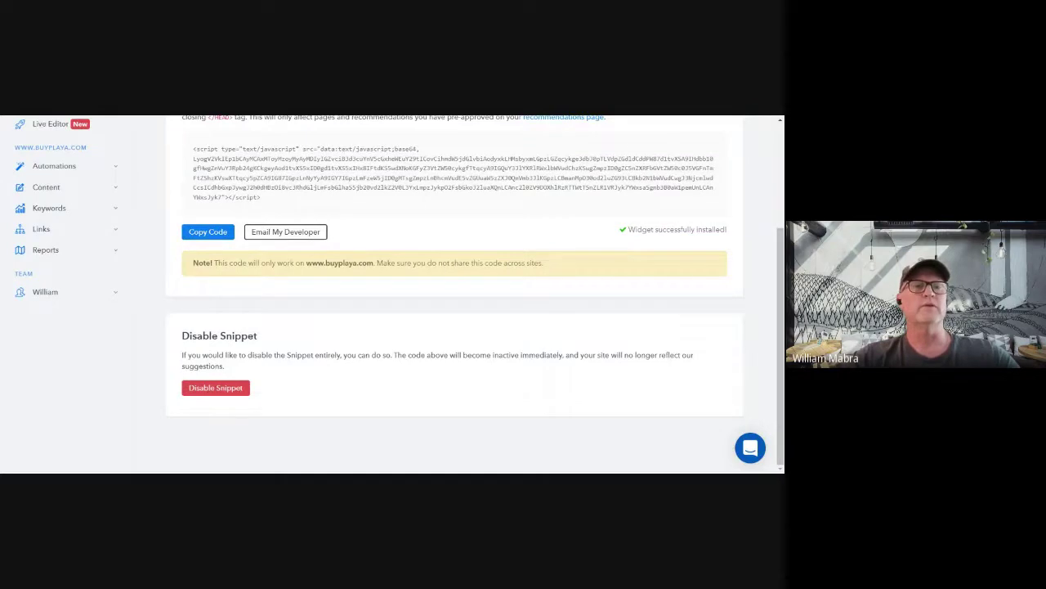
drag(178, 336, 313, 344)
scroll(311, 350, up, 4)
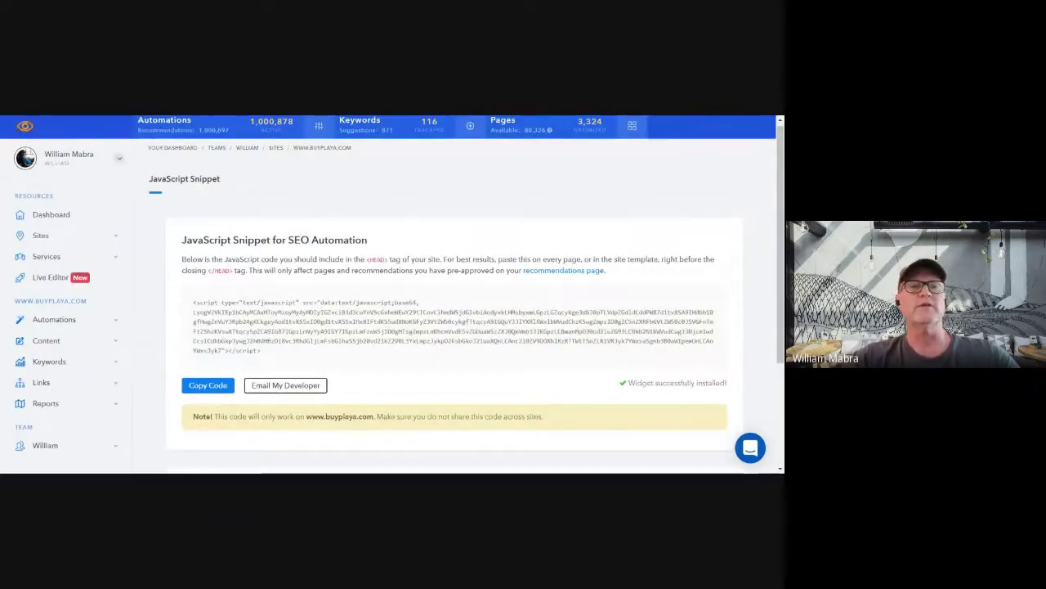
drag(181, 240, 286, 241)
scroll(345, 308, down, 4)
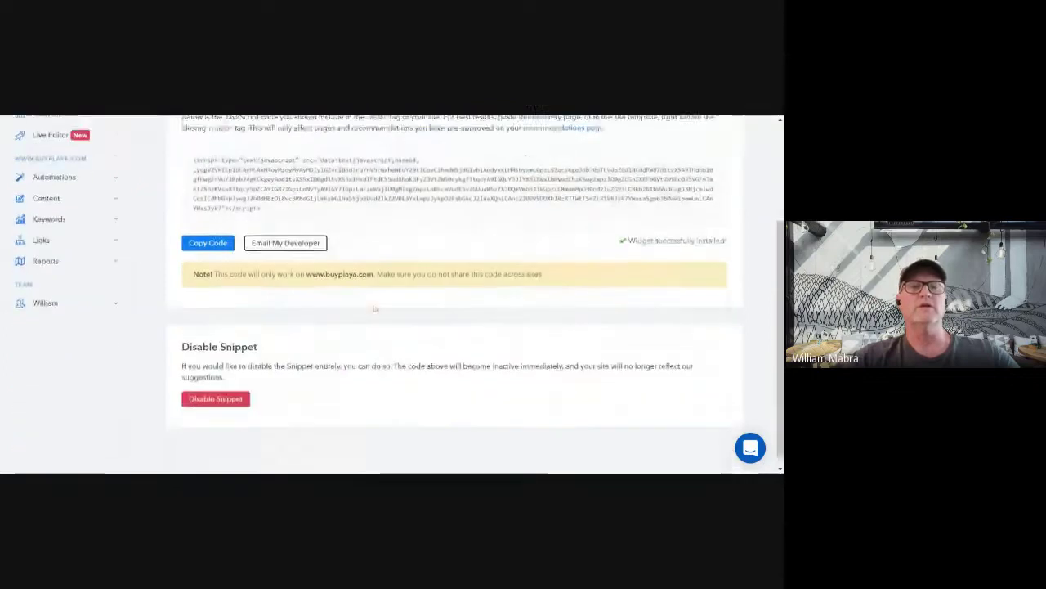
scroll(346, 308, up, 4)
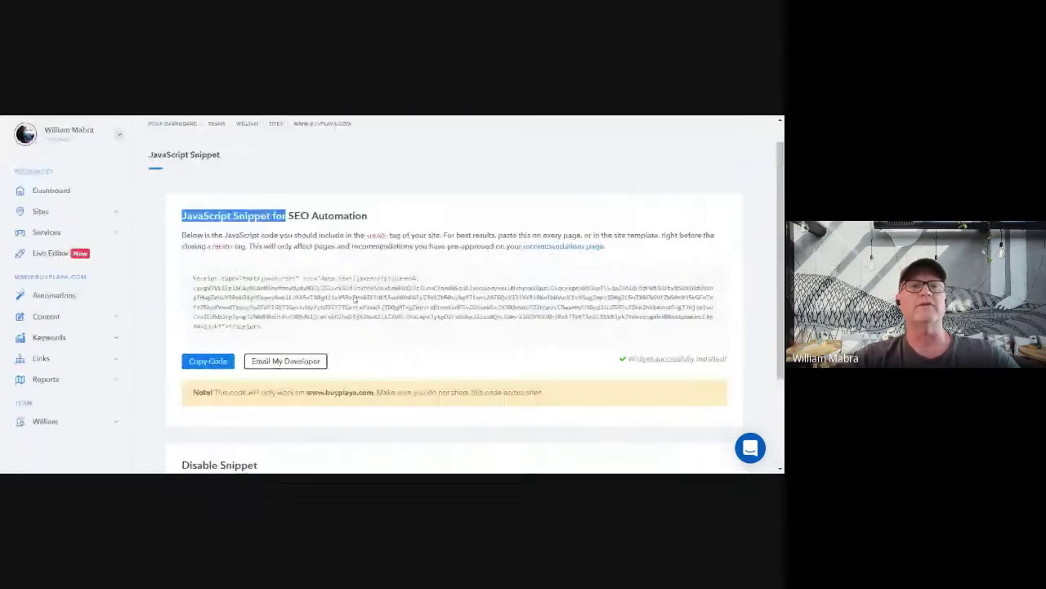
drag(194, 302, 411, 359)
click(410, 360)
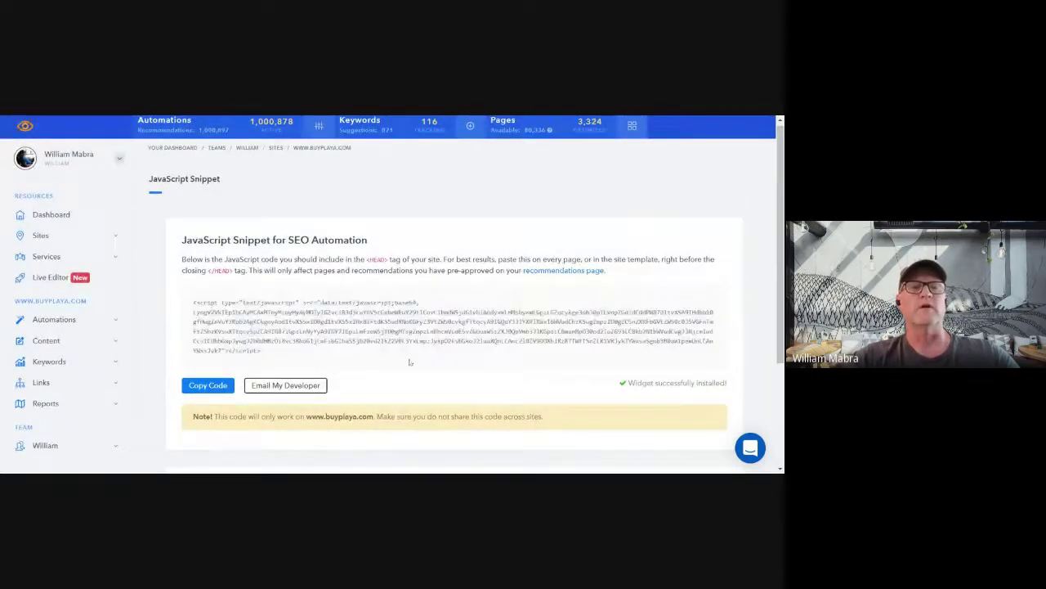
scroll(410, 360, down, 4)
scroll(393, 294, up, 4)
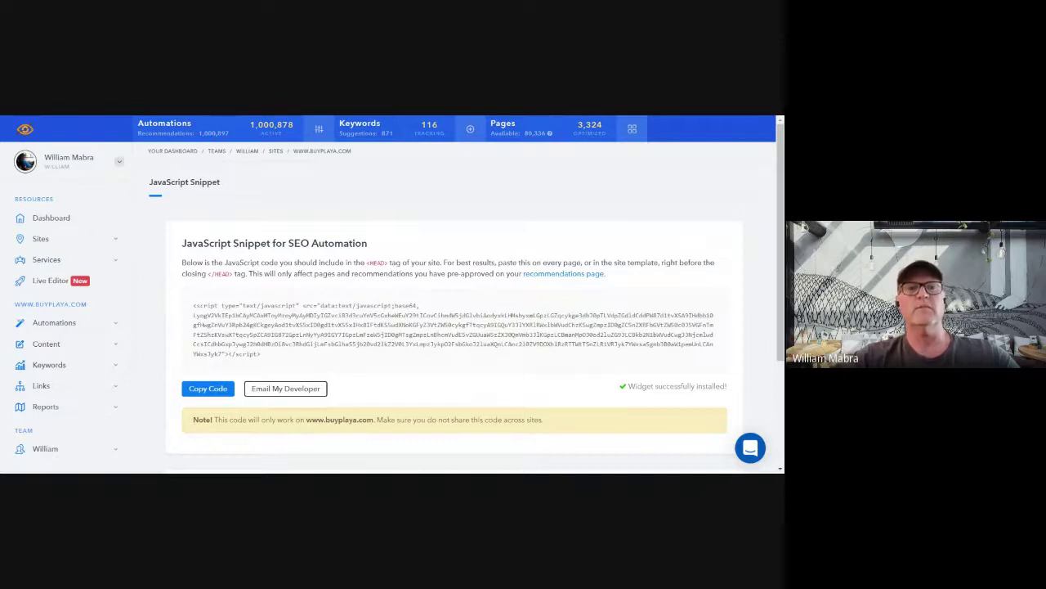
click(564, 273)
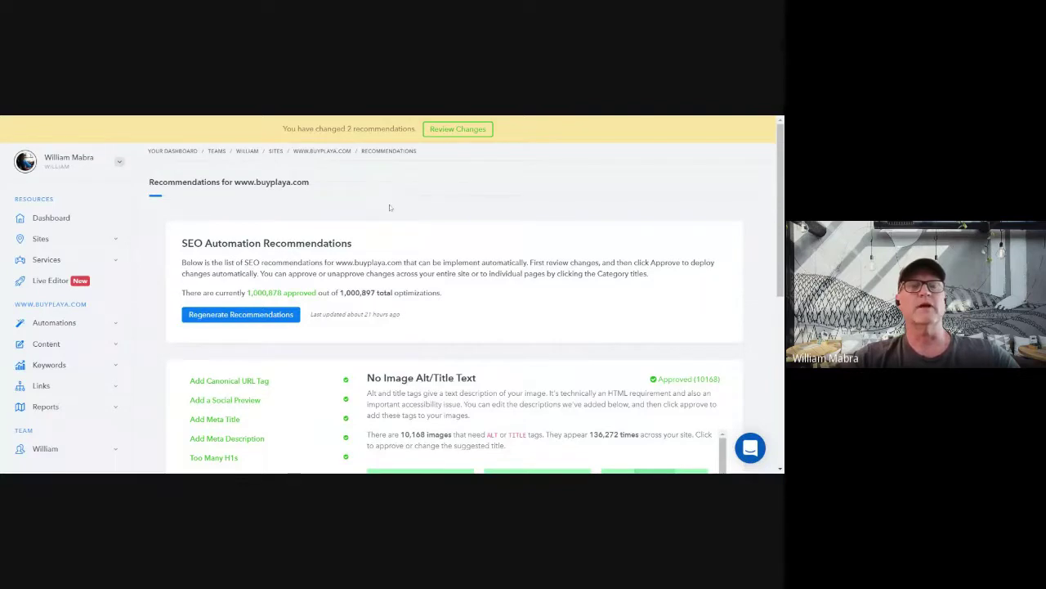
scroll(390, 208, down, 1)
scroll(346, 283, up, 1)
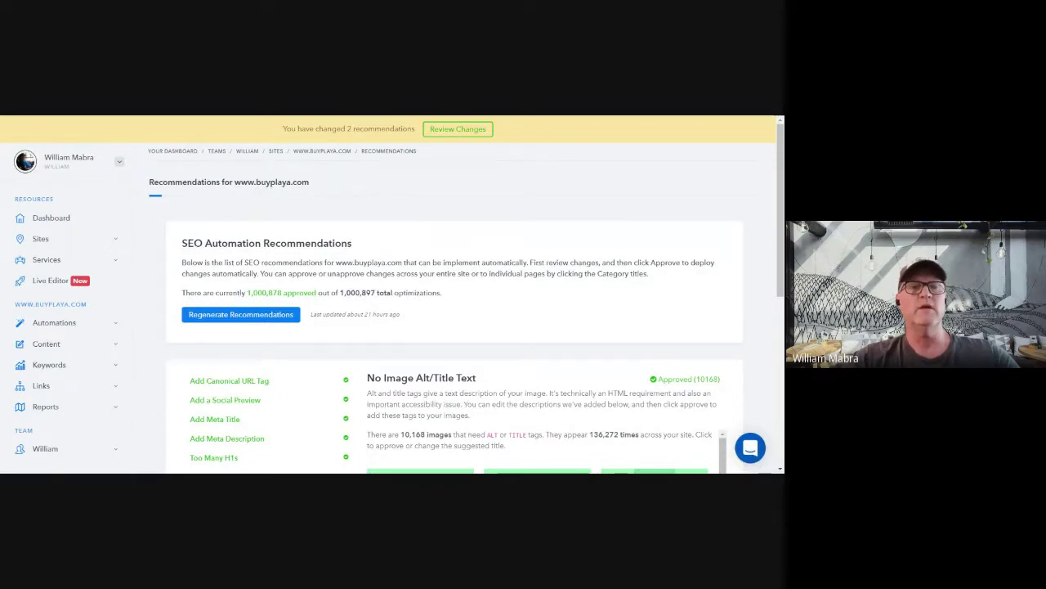
Examine the number of approved optimizations against the total for the site
drag(247, 293, 438, 293)
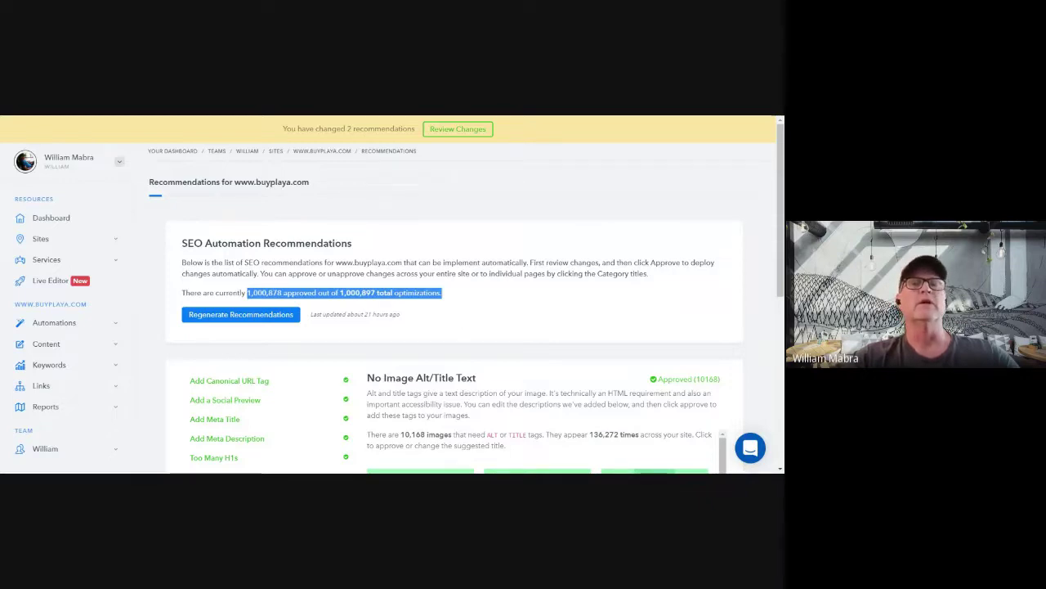
click(462, 314)
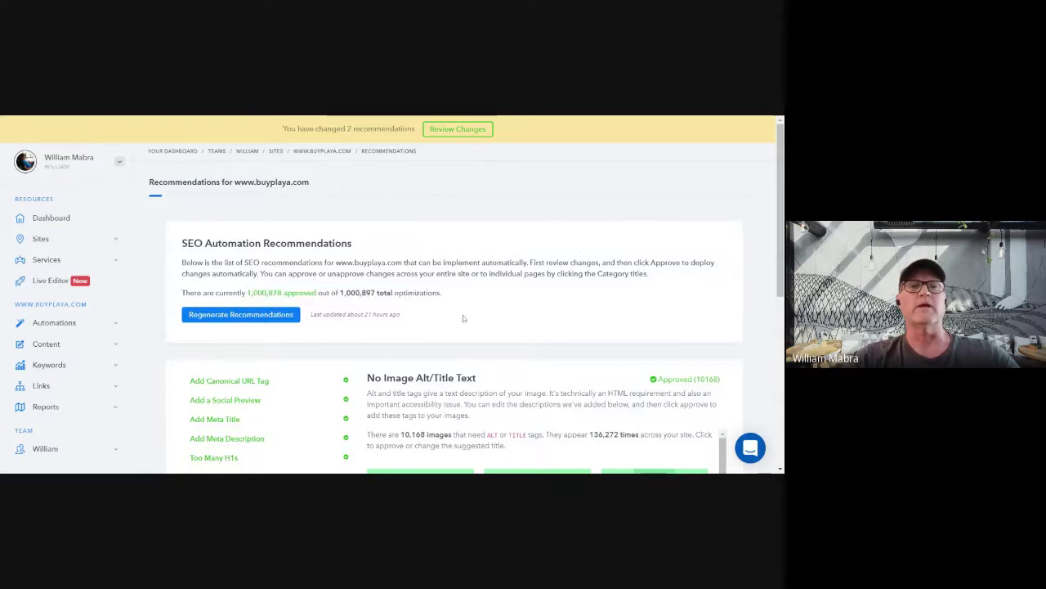
drag(247, 293, 440, 293)
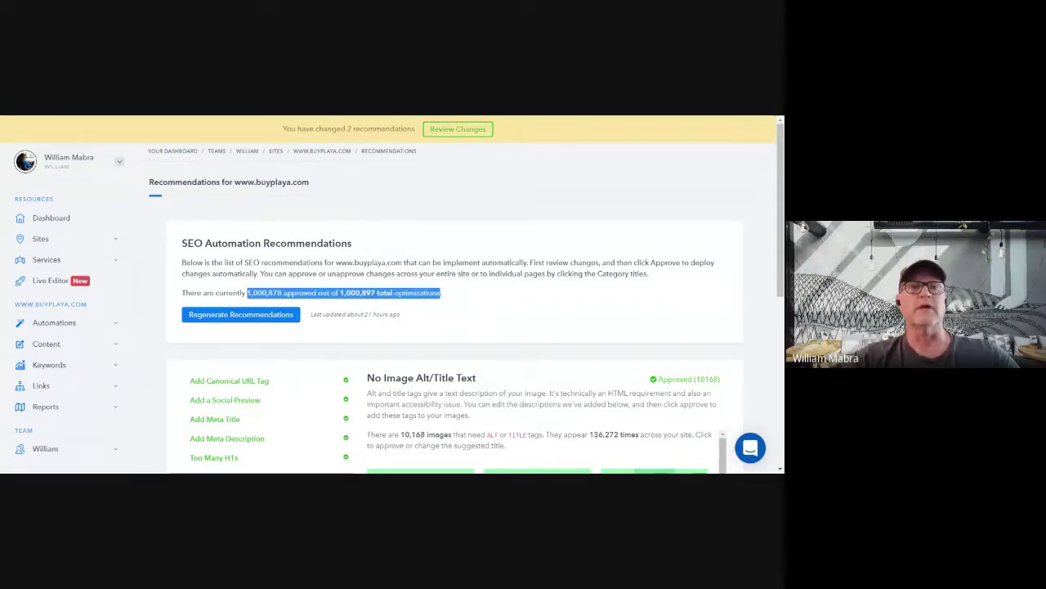
click(481, 295)
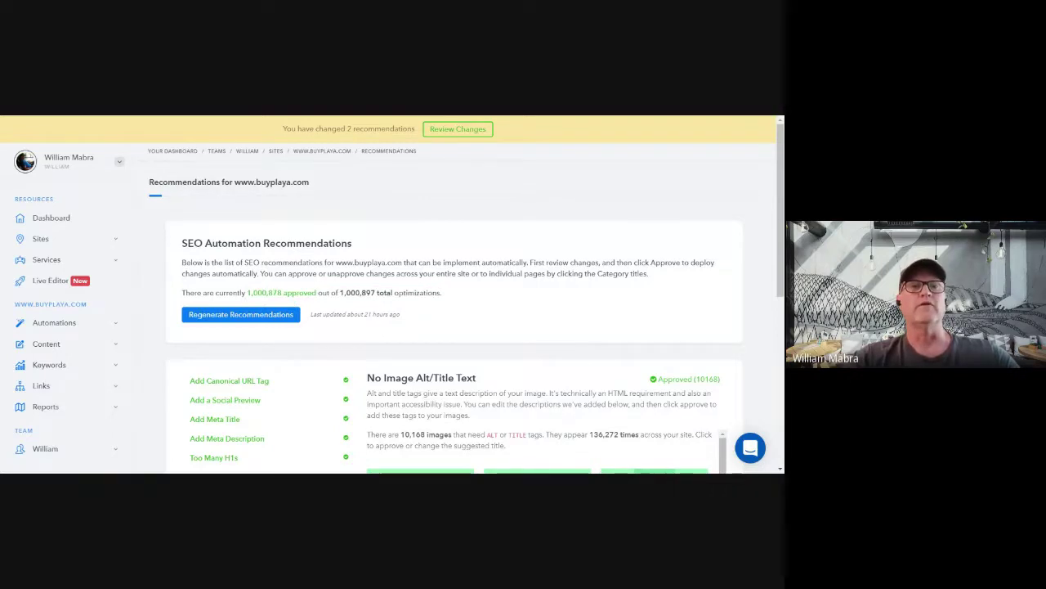
drag(256, 183, 313, 183)
click(313, 183)
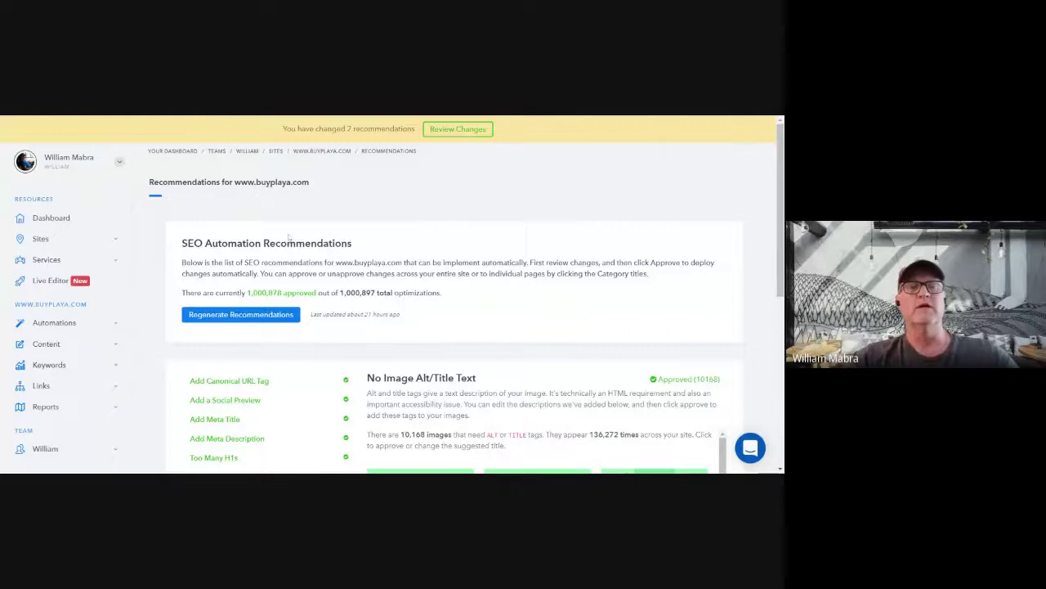
scroll(288, 237, down, 1)
drag(247, 242, 461, 250)
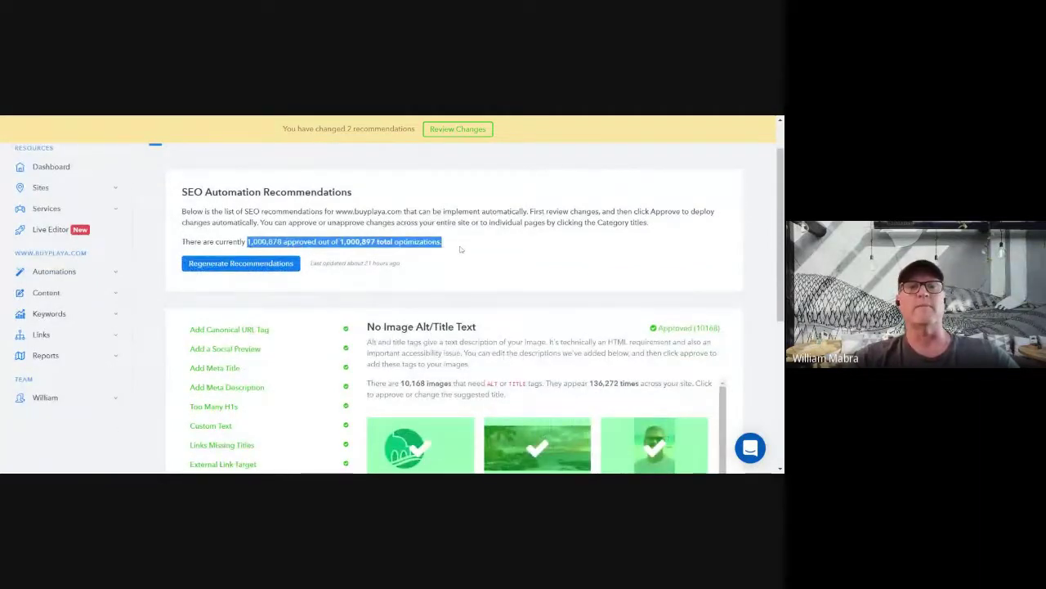
click(461, 249)
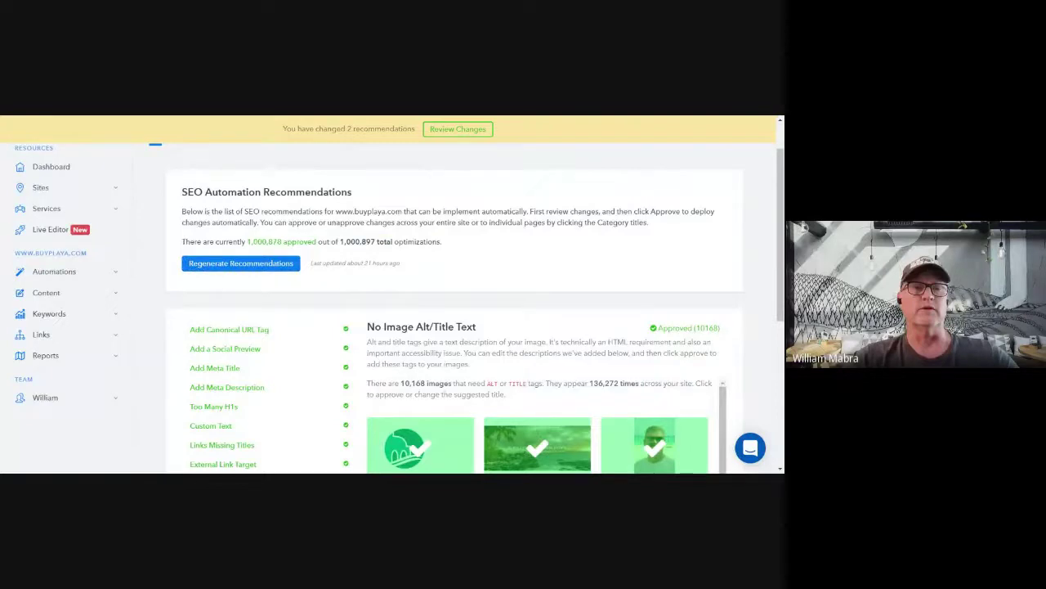
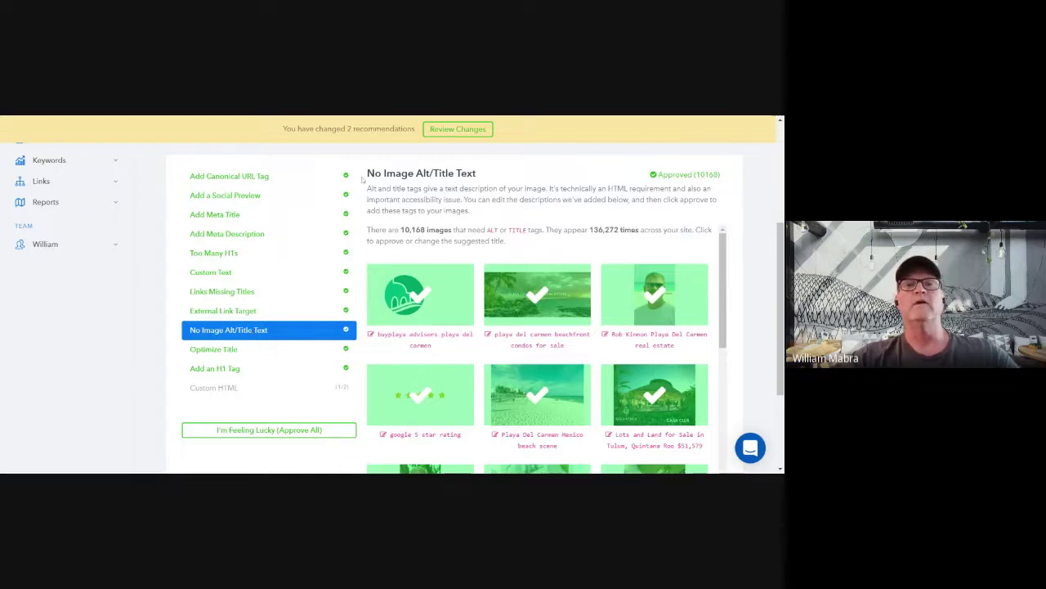
Look through the images and suggested descriptions in the No Image Alt/Title Text recommendation category
drag(366, 173, 514, 174)
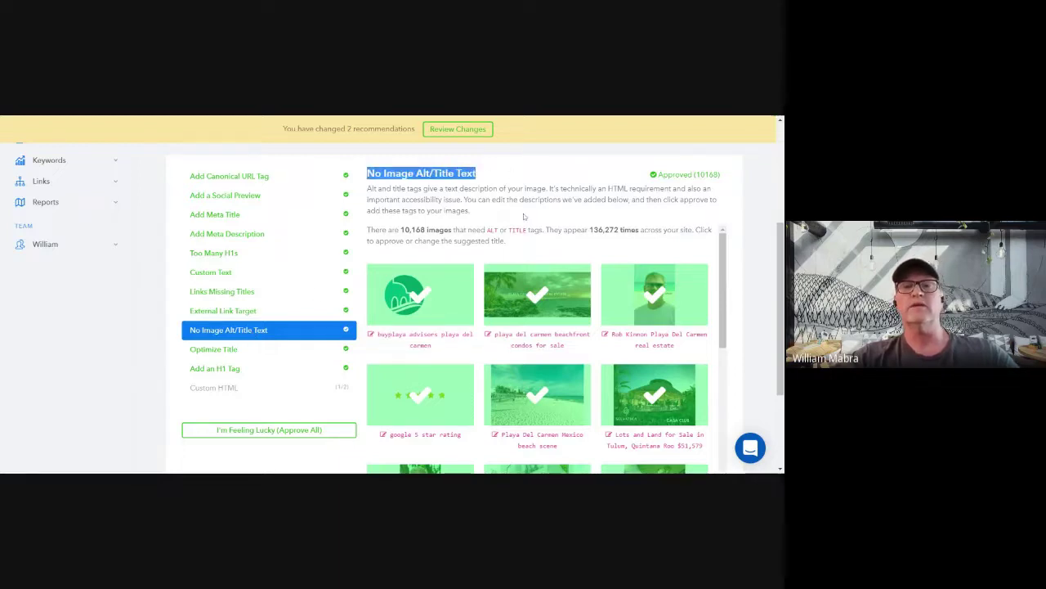
scroll(524, 216, up, 2)
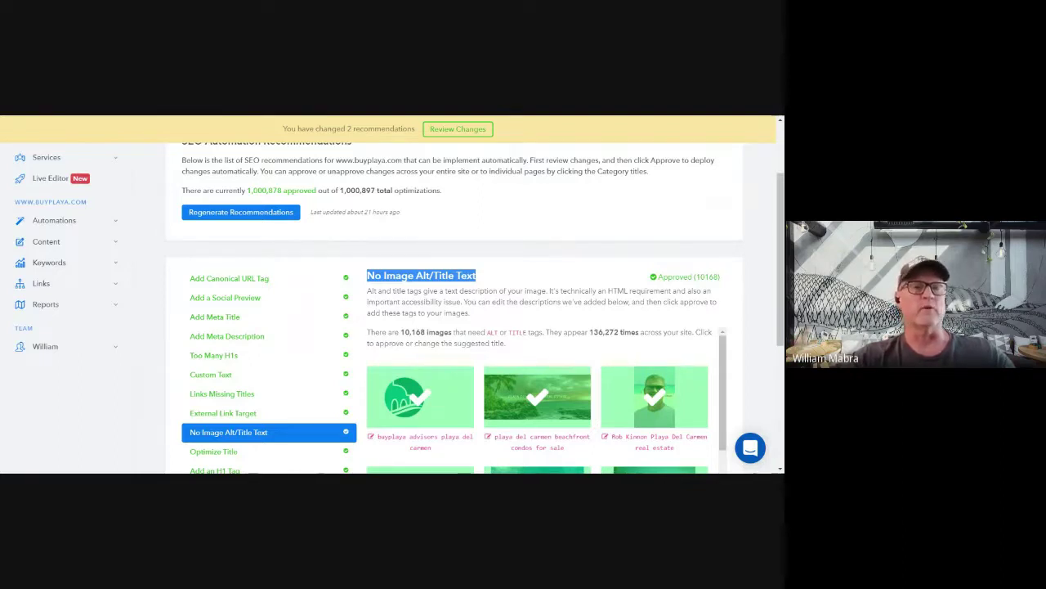
scroll(524, 215, down, 1)
scroll(524, 216, down, 1)
click(514, 219)
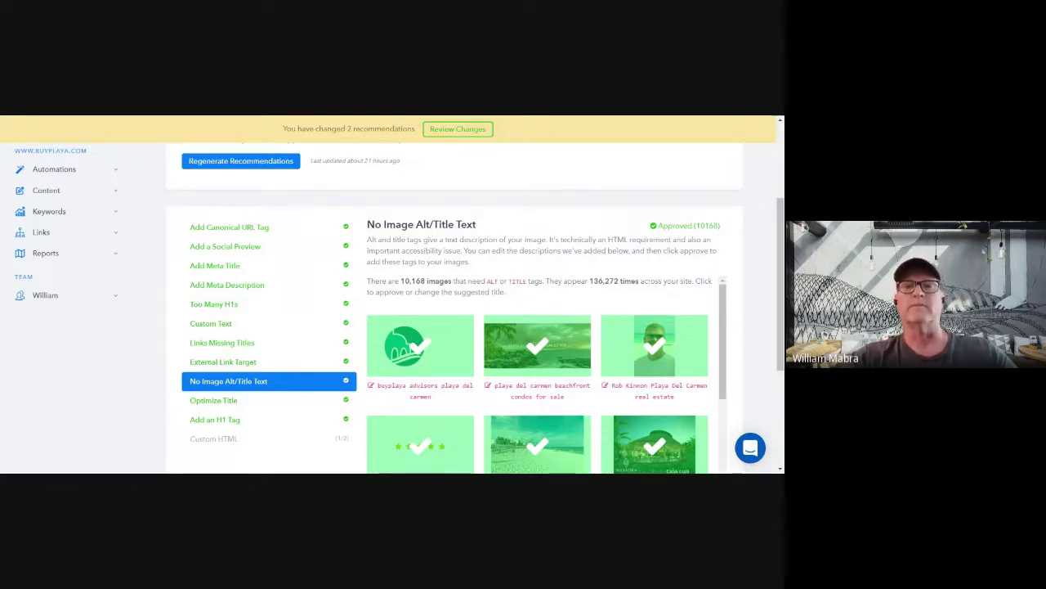
scroll(516, 218, down, 1)
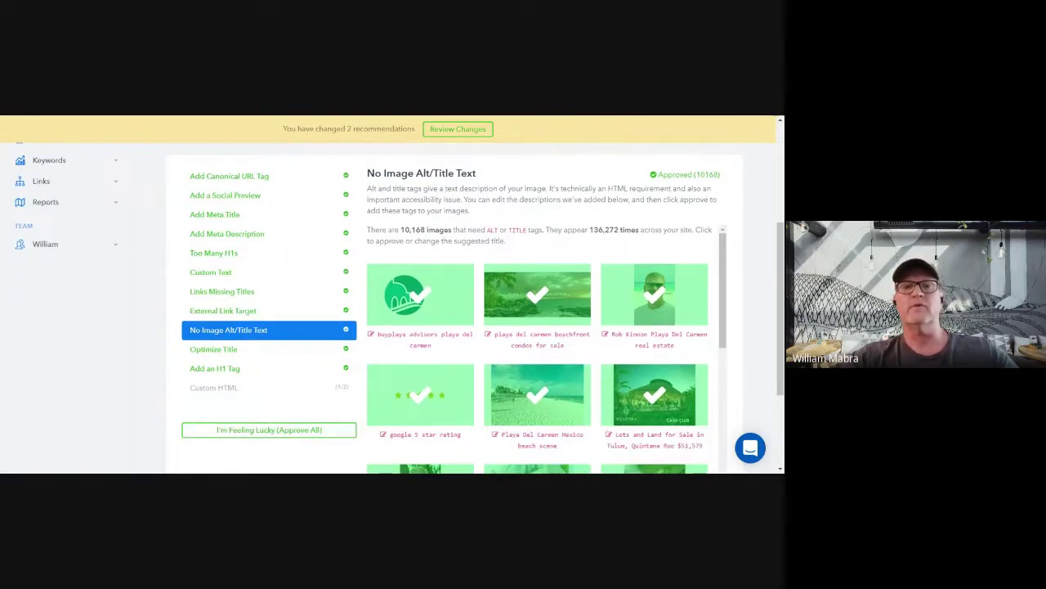
scroll(452, 338, down, 5)
scroll(452, 339, up, 5)
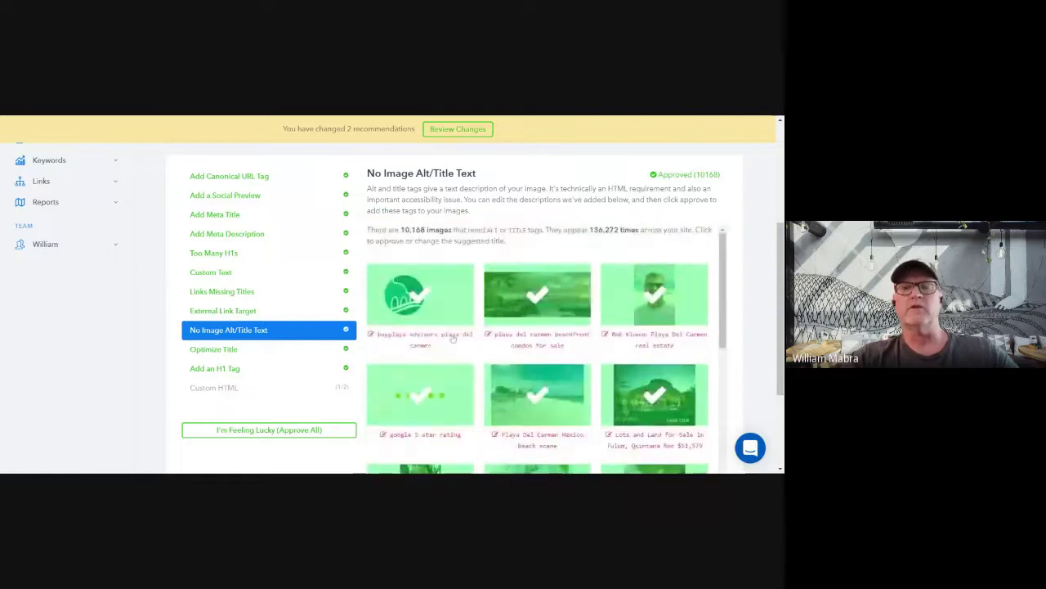
scroll(472, 291, down, 3)
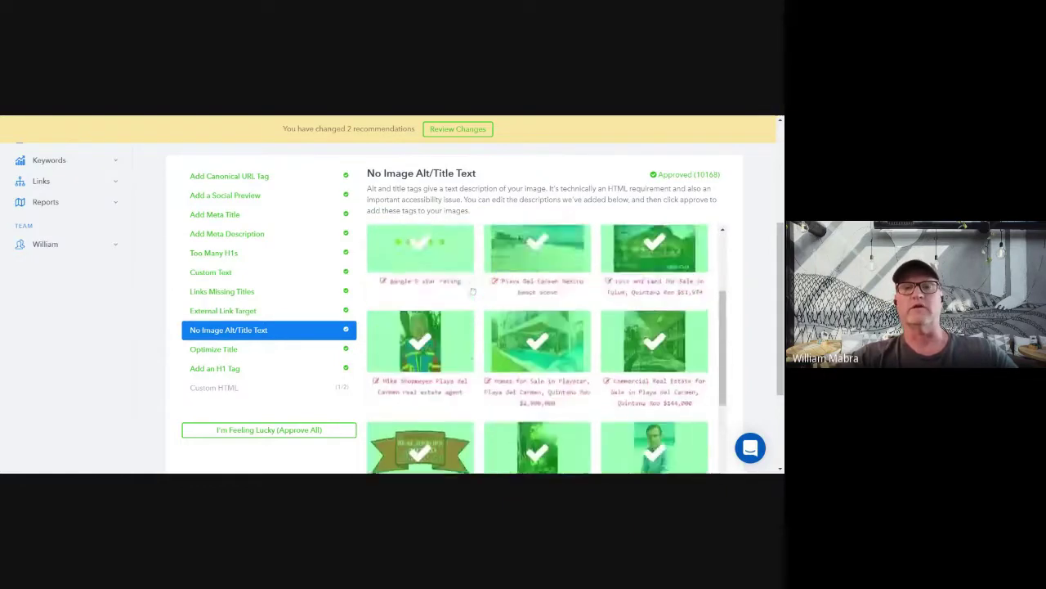
scroll(473, 291, up, 3)
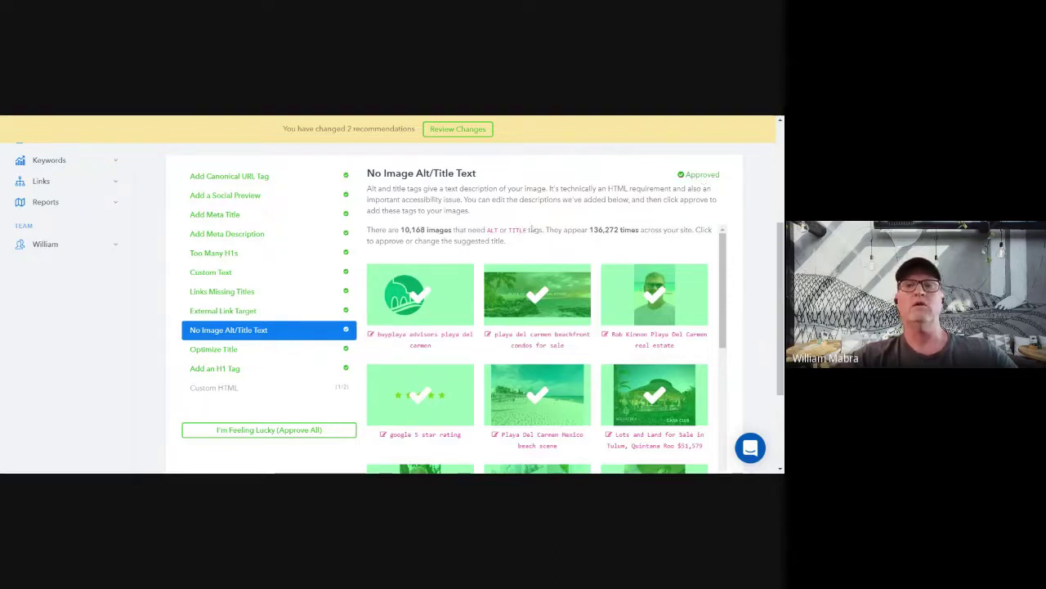
scroll(531, 229, down, 2)
scroll(531, 250, up, 2)
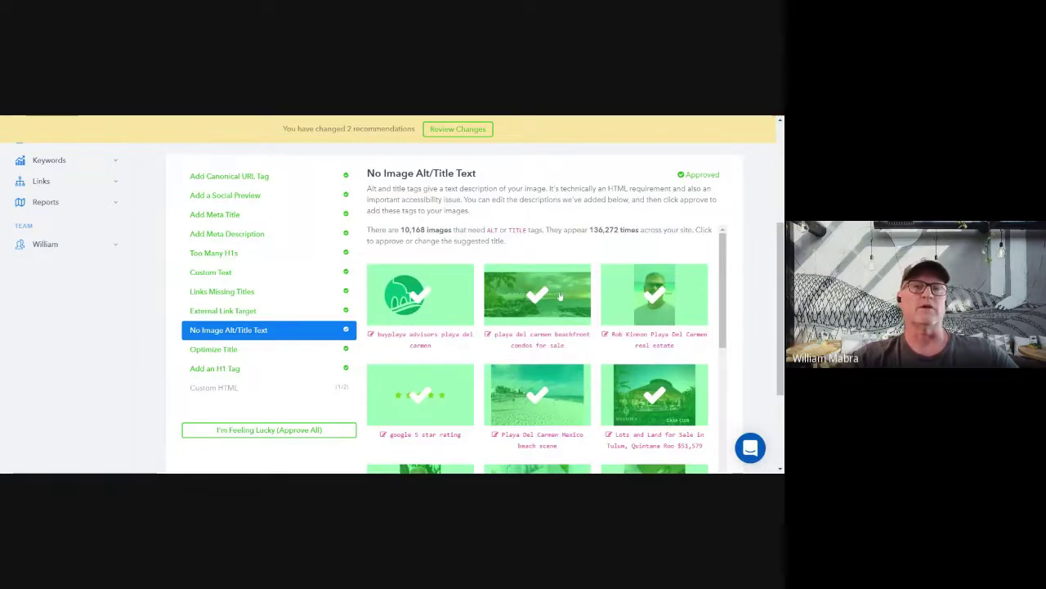
Unapprove and re-approve the BuyPlaya logo image, and change its suggested title to "buyplaya advisors playa del carmen Mexico"
click(430, 299)
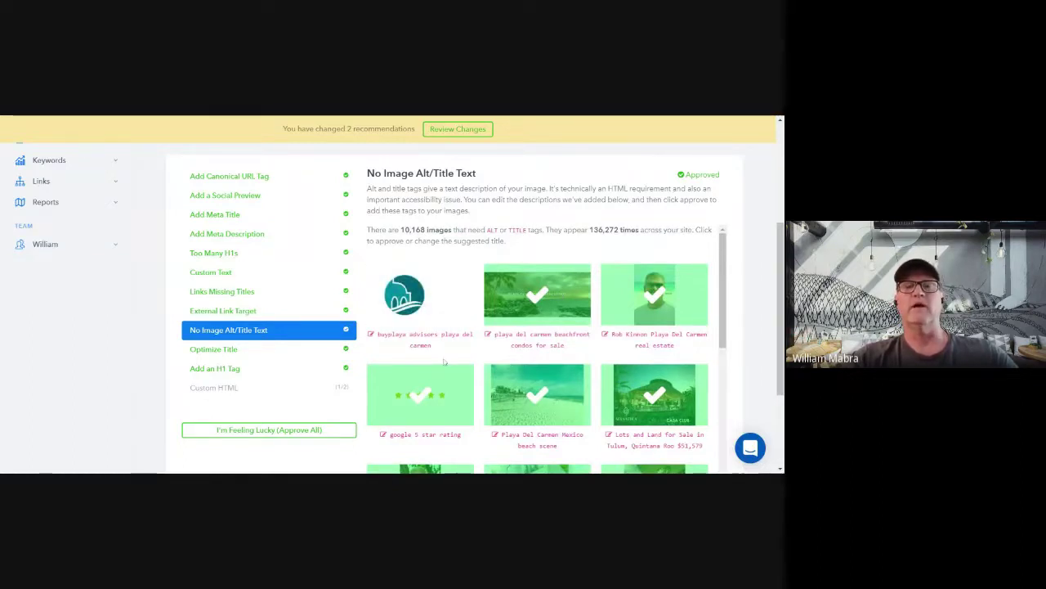
click(419, 300)
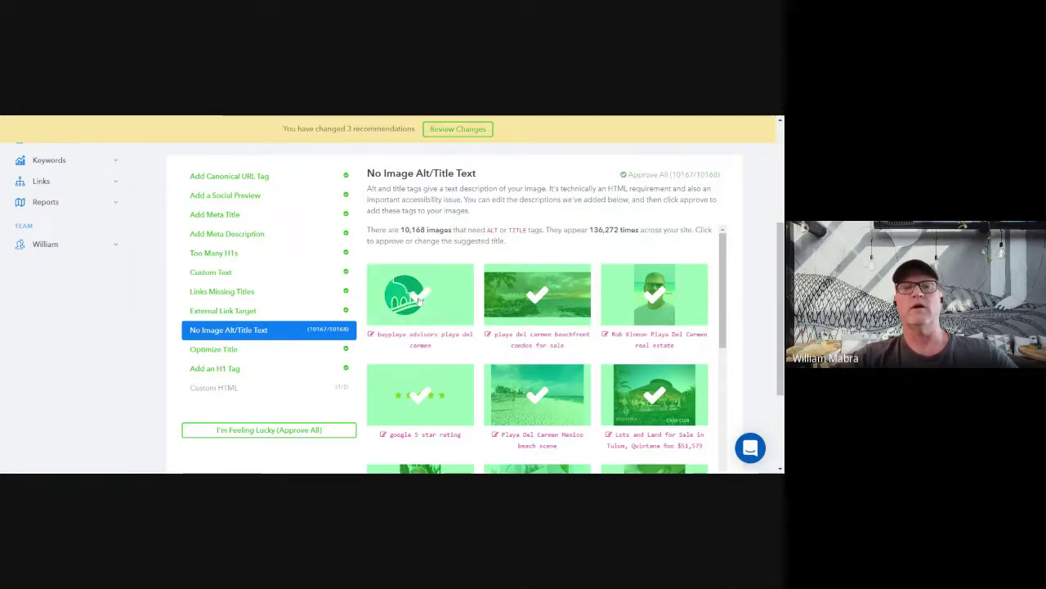
click(425, 335)
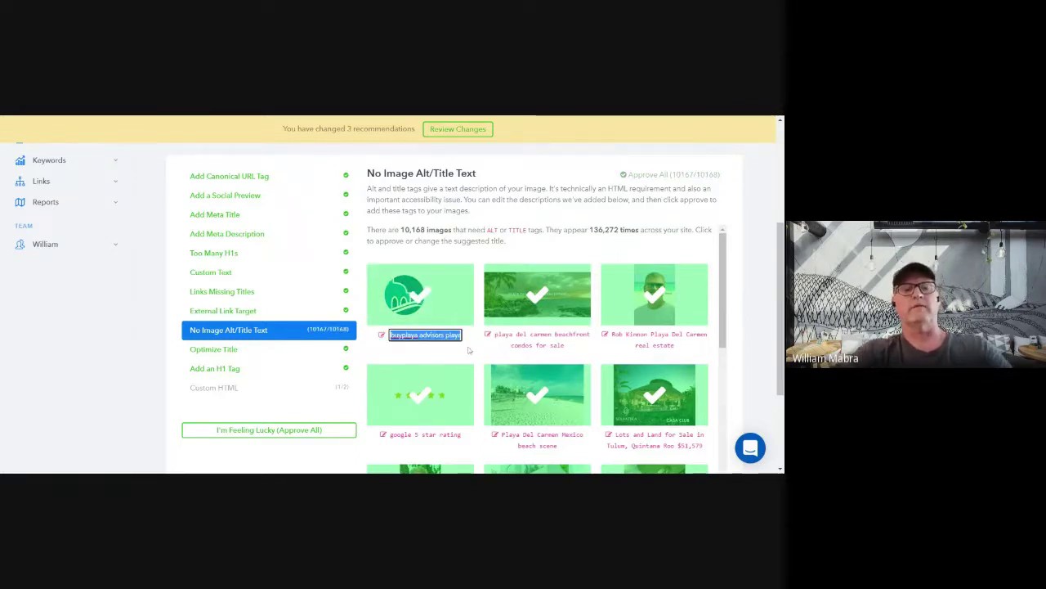
text(buyplaya)
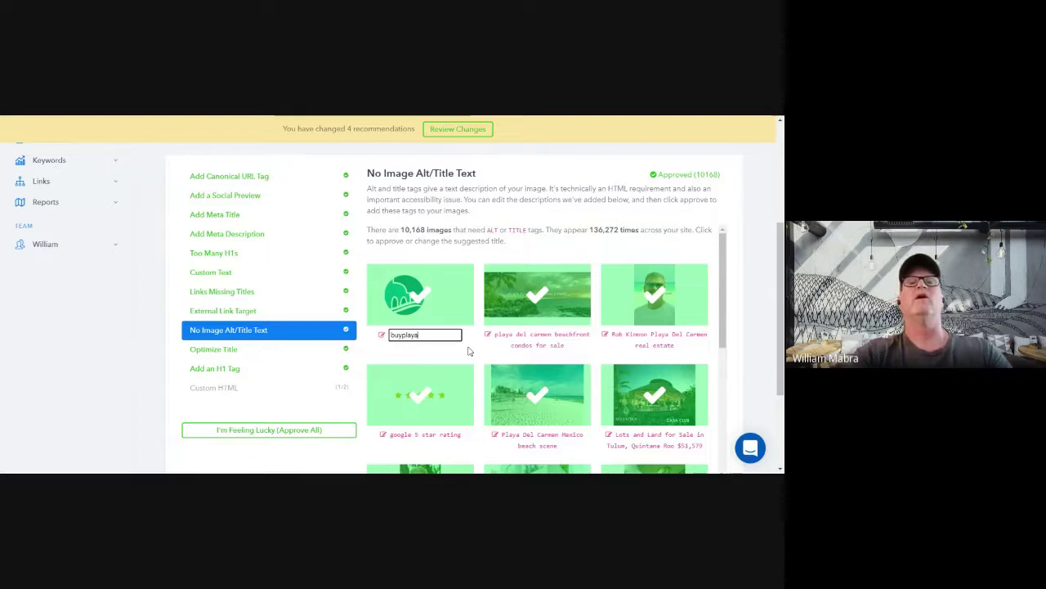
text( advisors playa)
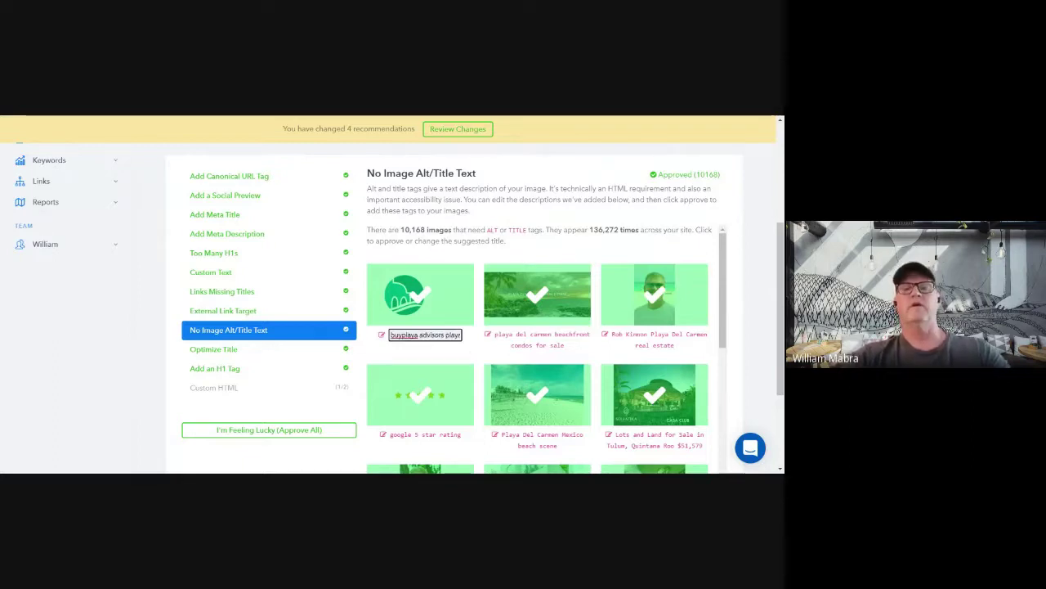
key(Return)
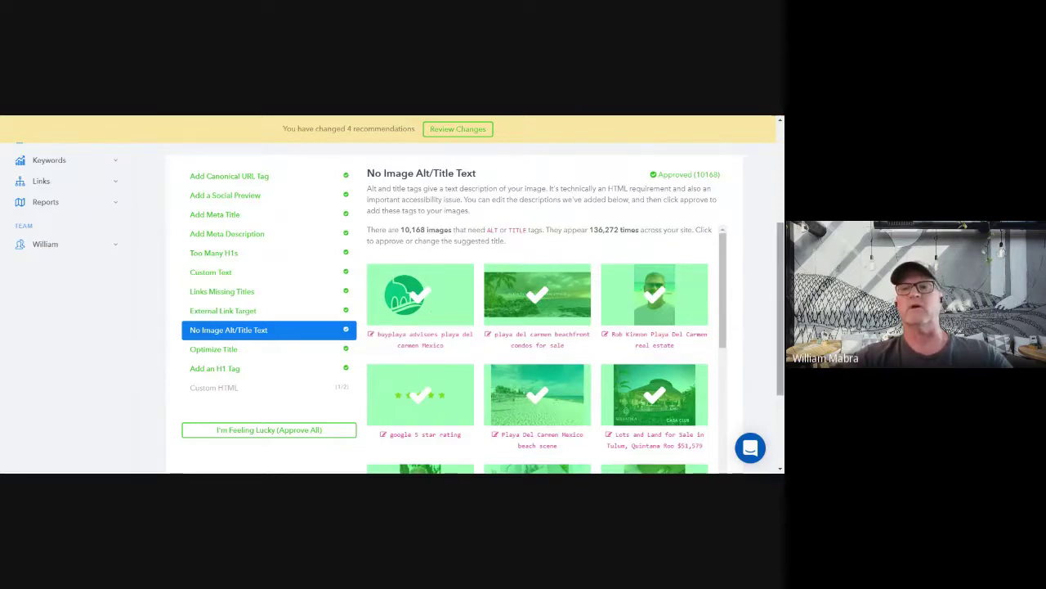
Check the total number of optimizations stated in the SEO Automation Recommendations summary
scroll(474, 310, down, 2)
scroll(474, 311, up, 3)
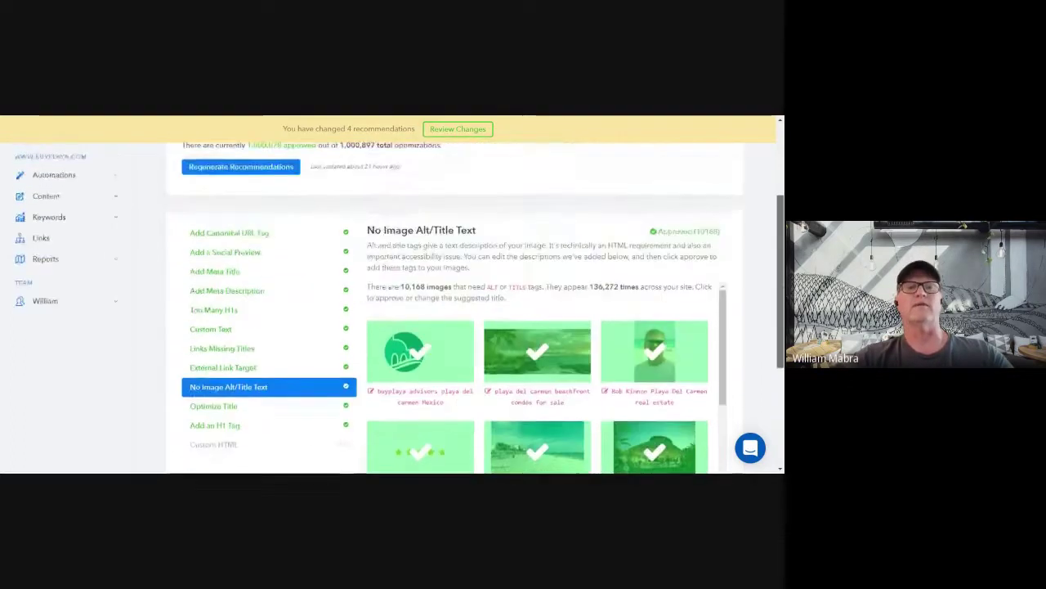
scroll(474, 311, up, 1)
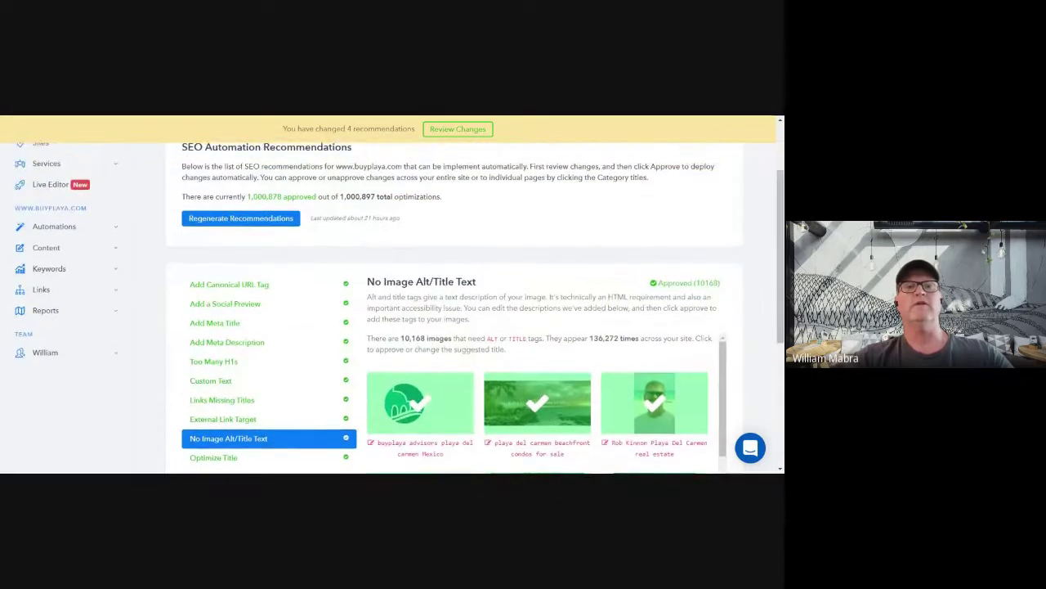
drag(338, 197, 442, 196)
click(443, 196)
Open the I'm Feeling Lucky bulk approval and examine the option to approve all future recommendations automatically
scroll(442, 196, down, 3)
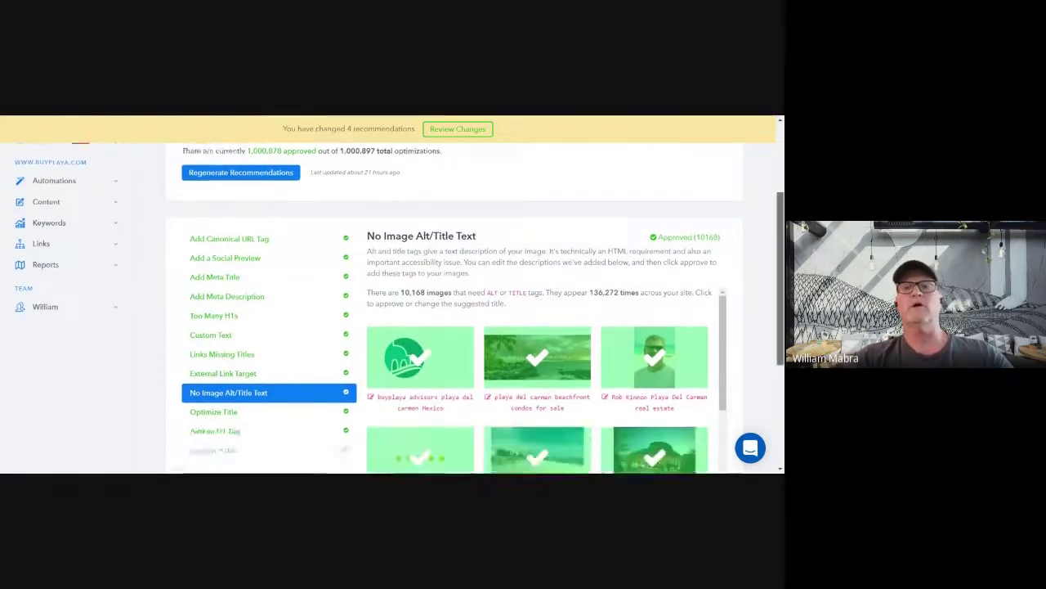
click(240, 289)
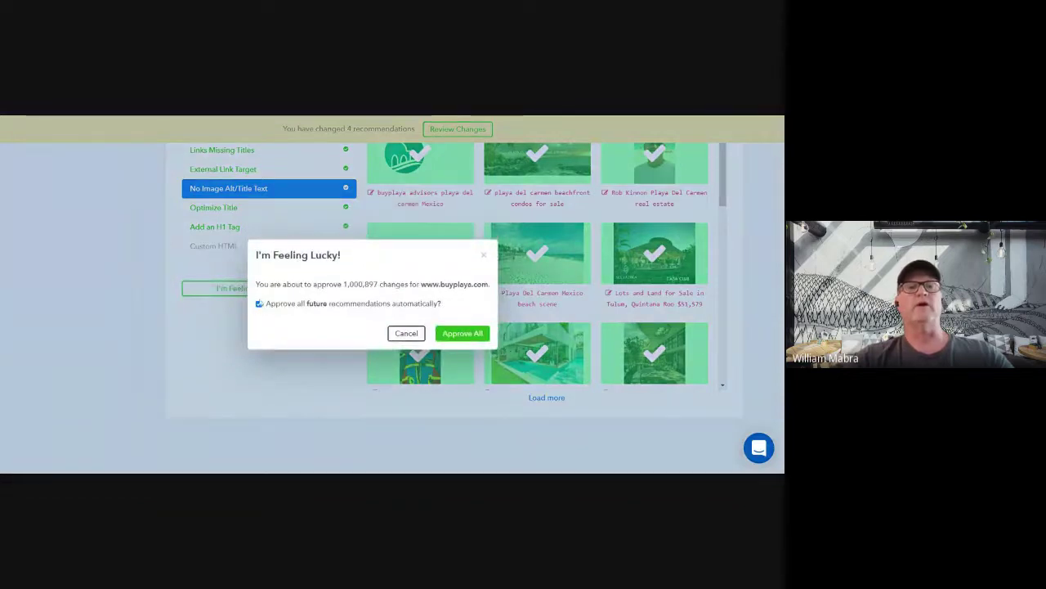
click(260, 304)
drag(270, 305, 478, 305)
click(272, 323)
click(259, 304)
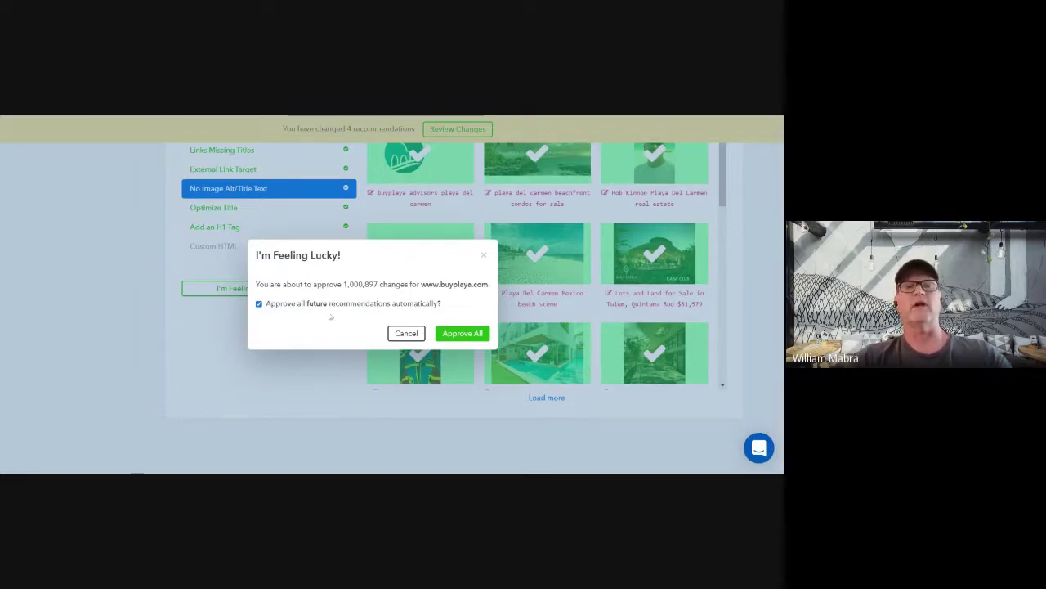
drag(342, 284, 392, 283)
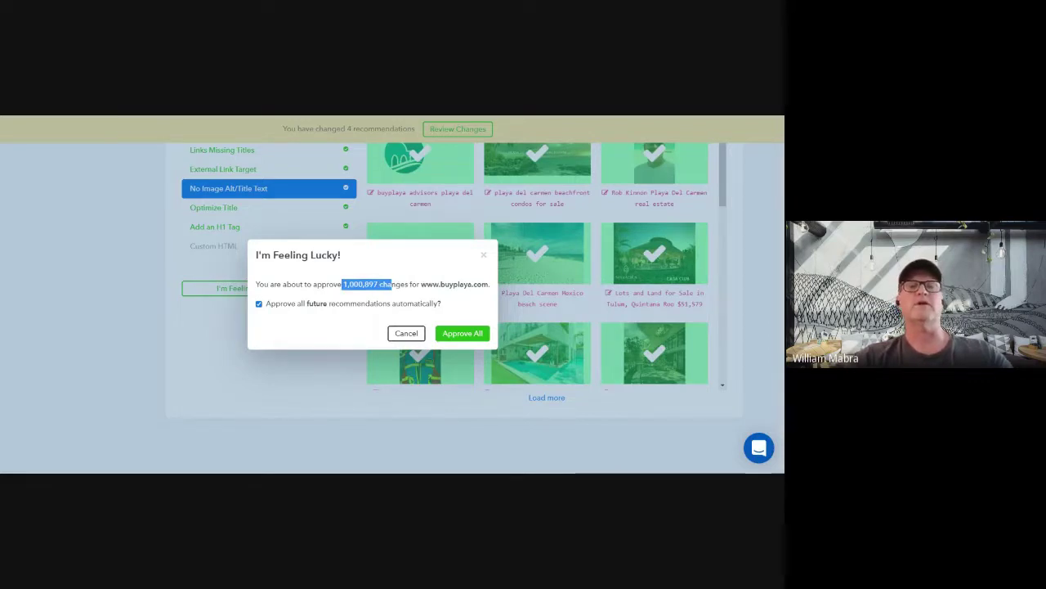
click(368, 284)
drag(344, 284, 380, 284)
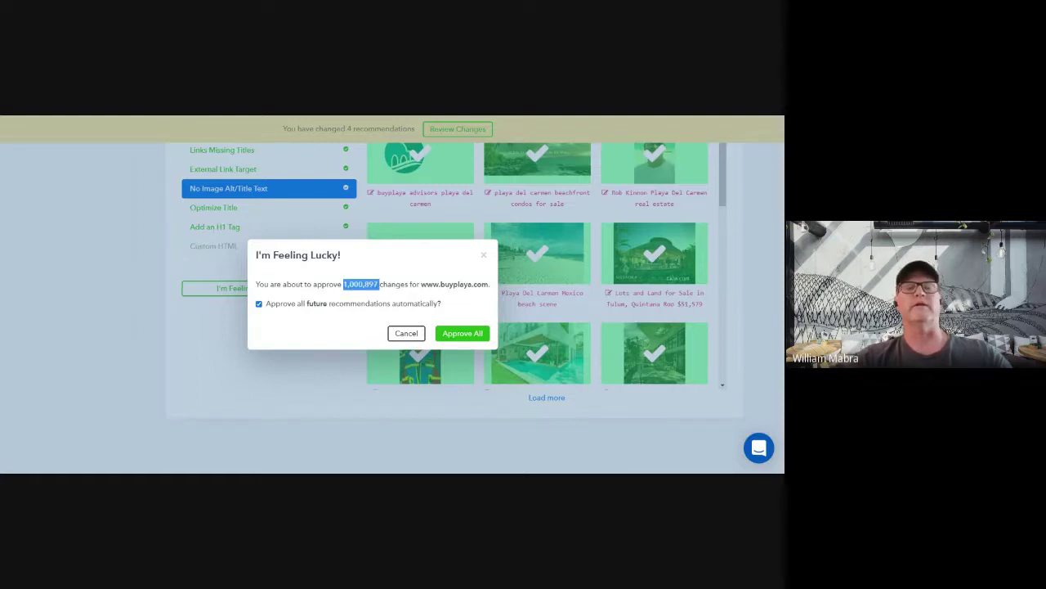
click(376, 283)
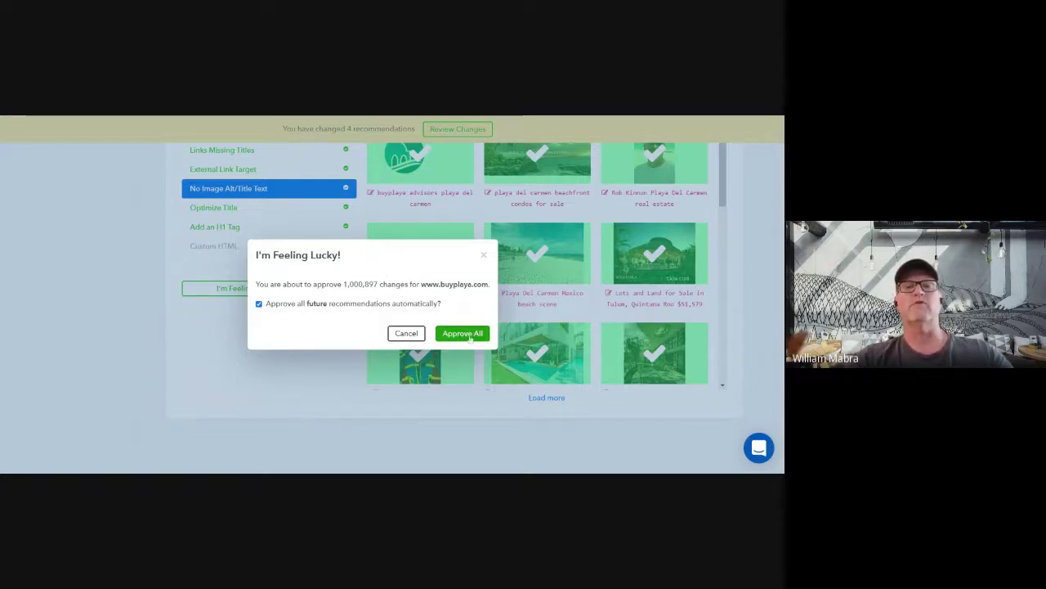
click(398, 335)
scroll(246, 335, up, 10)
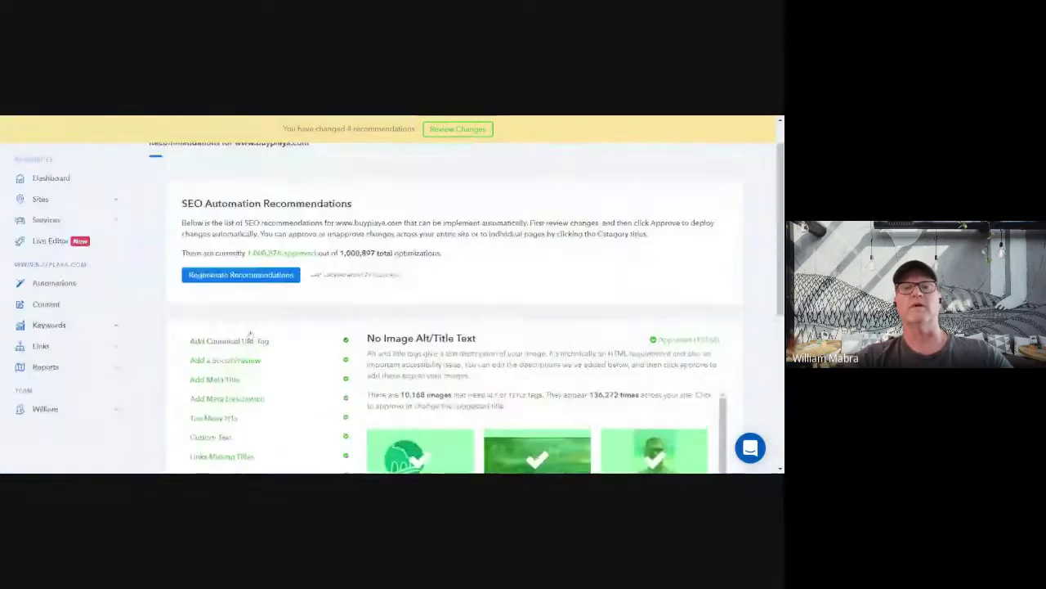
drag(250, 293, 421, 293)
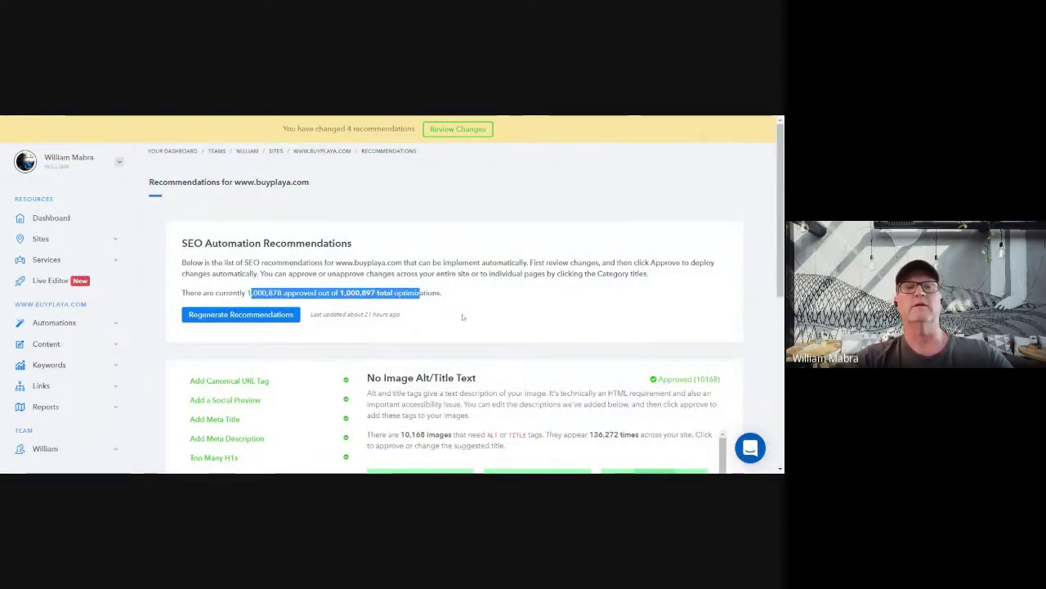
scroll(448, 318, down, 2)
scroll(448, 317, up, 2)
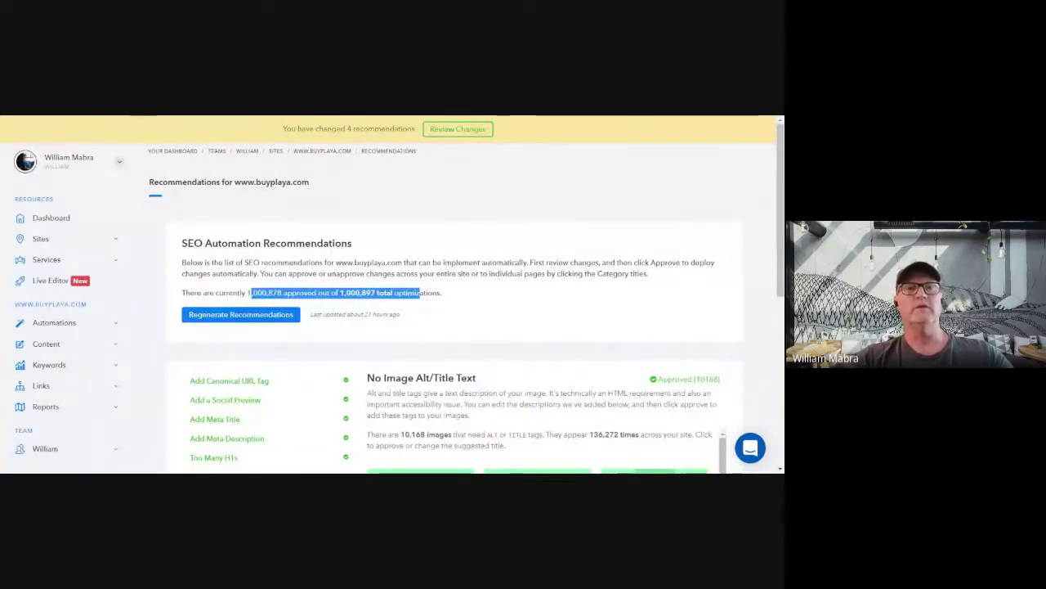
Switch to the BuyPlaya home page and examine the highlighted elements and the list of page and HEAD changes made by Alli
key(alt+Tab)
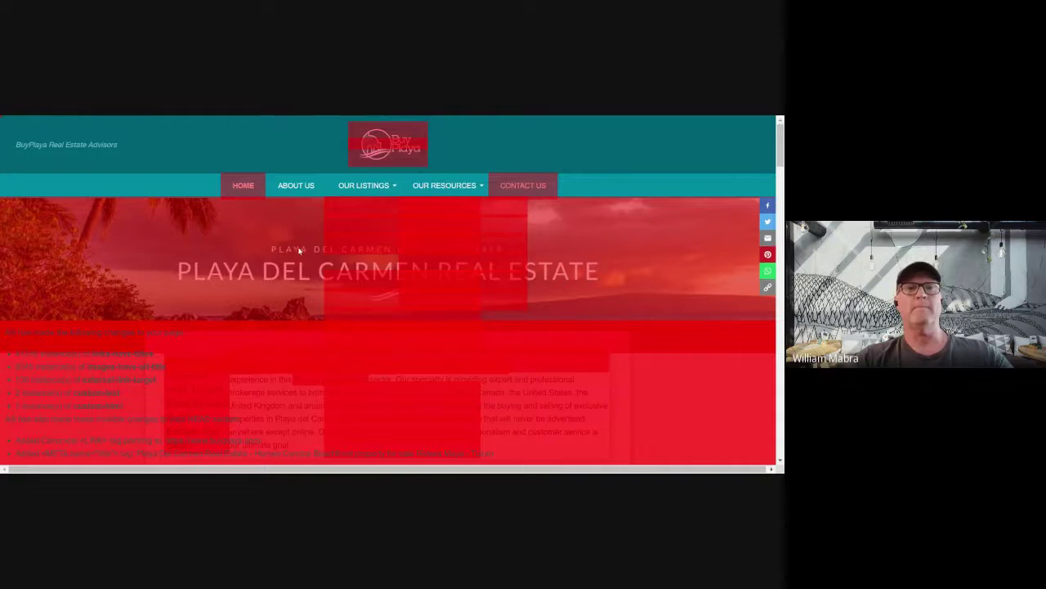
scroll(299, 251, down, 10)
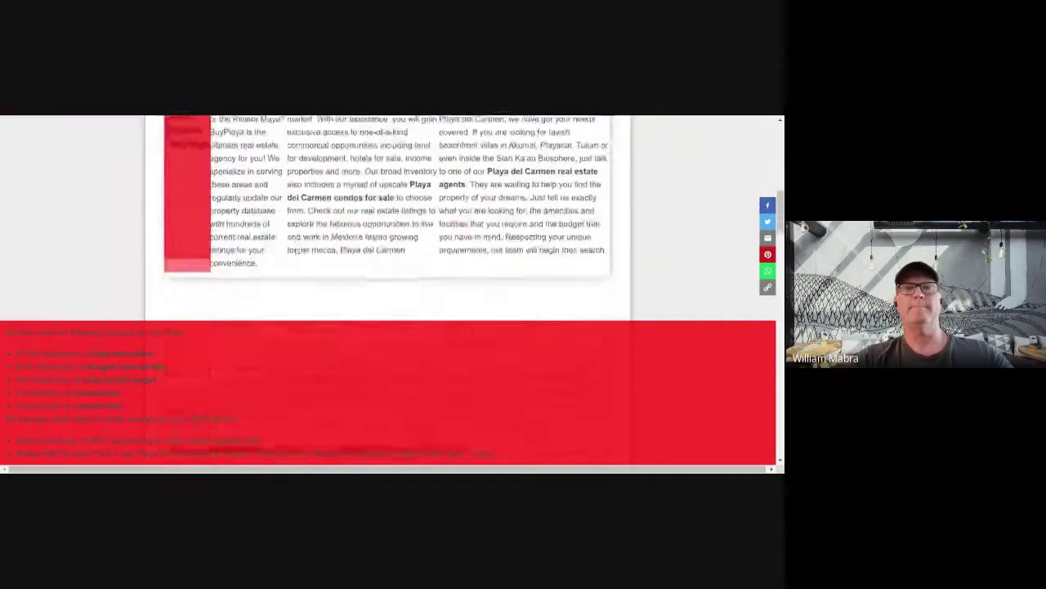
scroll(388, 245, down, 10)
scroll(389, 245, up, 6)
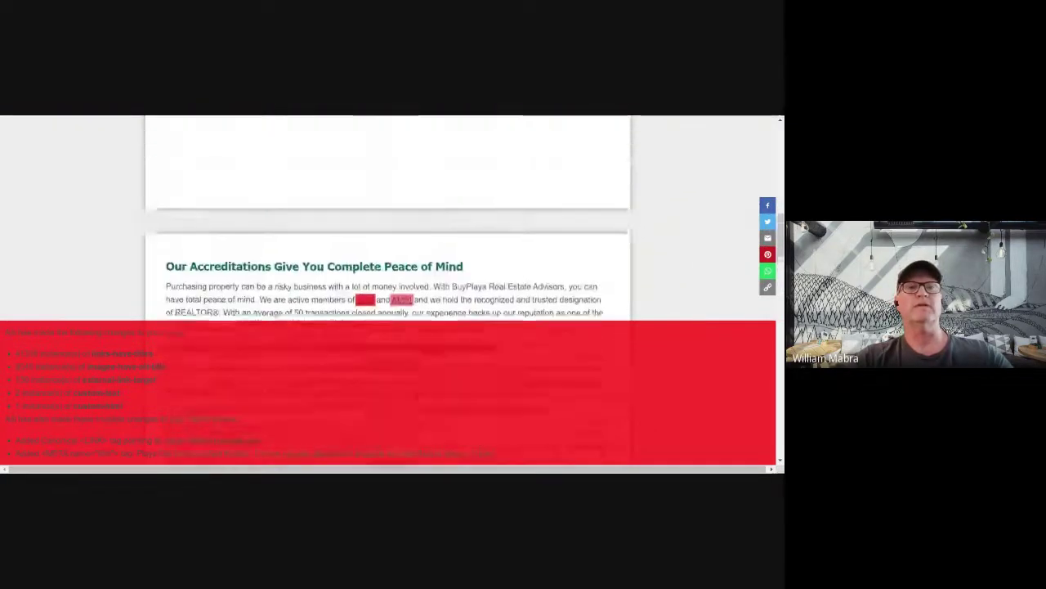
scroll(290, 228, up, 10)
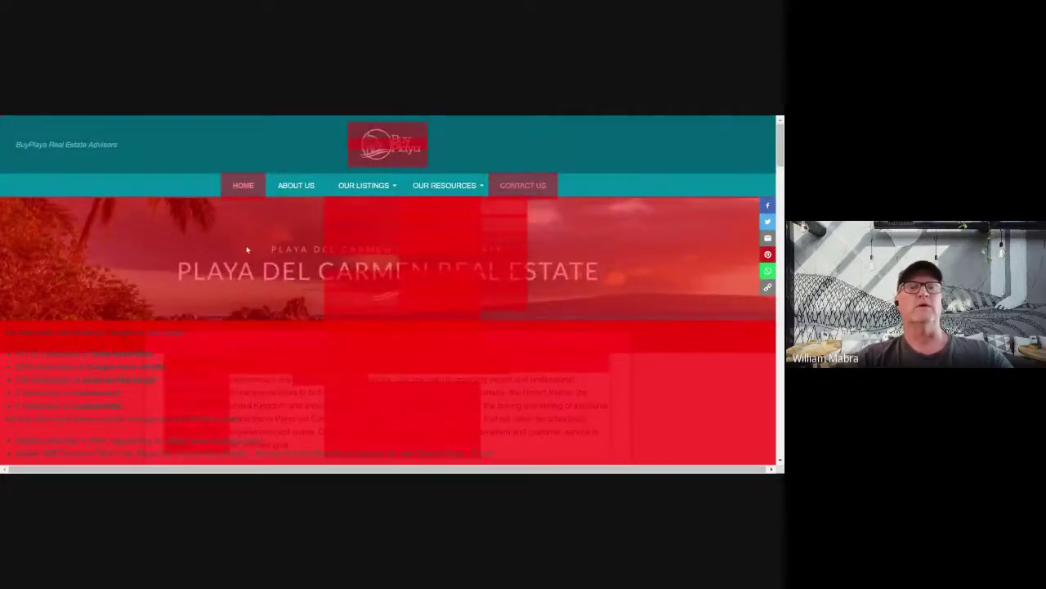
scroll(252, 245, down, 1)
scroll(260, 210, up, 1)
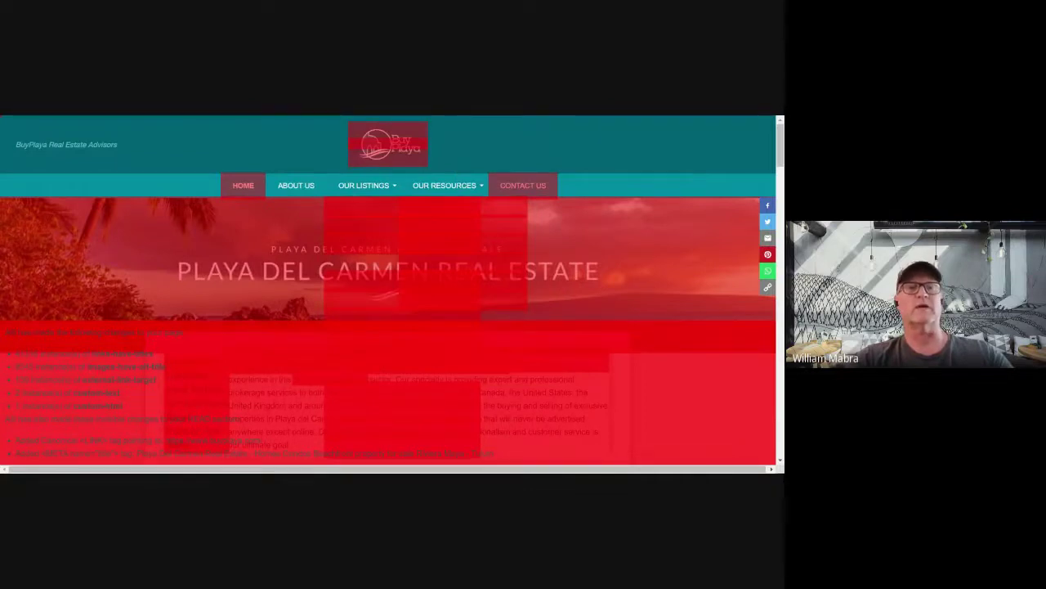
drag(5, 332, 264, 441)
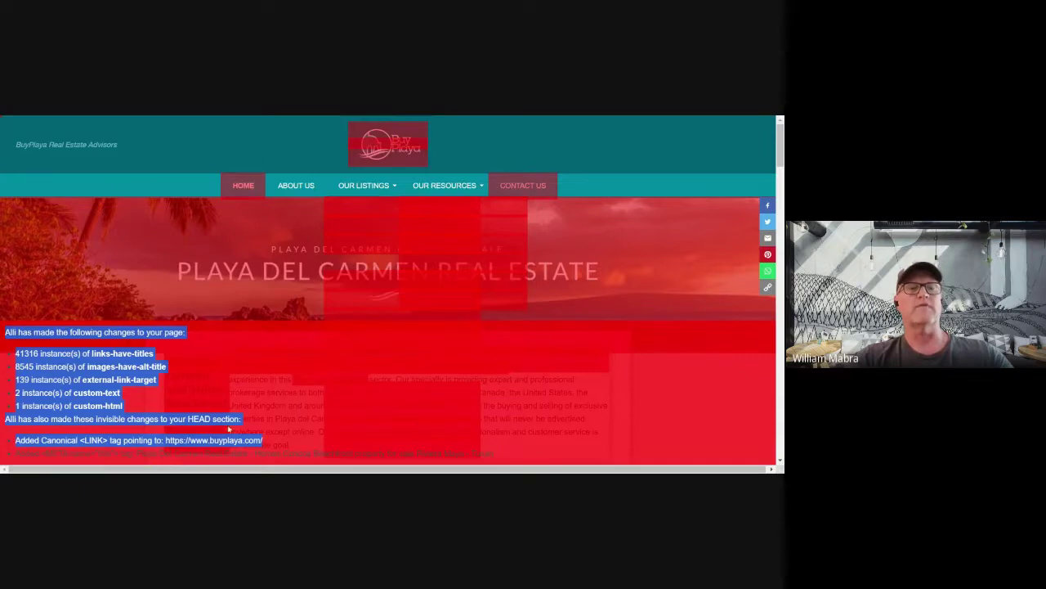
click(172, 241)
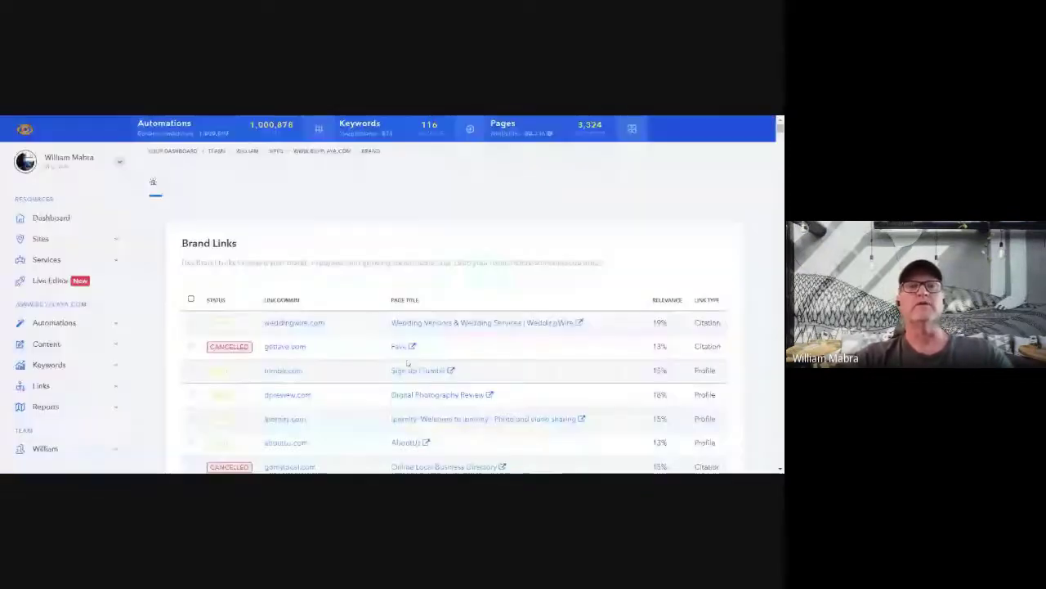
Sort the Brand Links table by status so that the TODO entries come first
scroll(408, 362, down, 3)
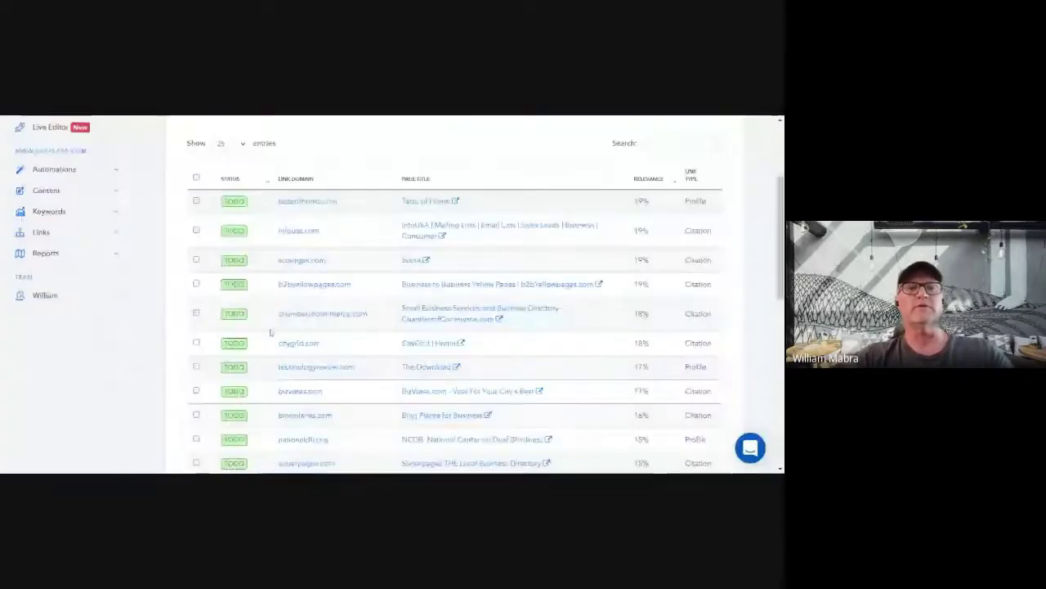
scroll(273, 334, up, 2)
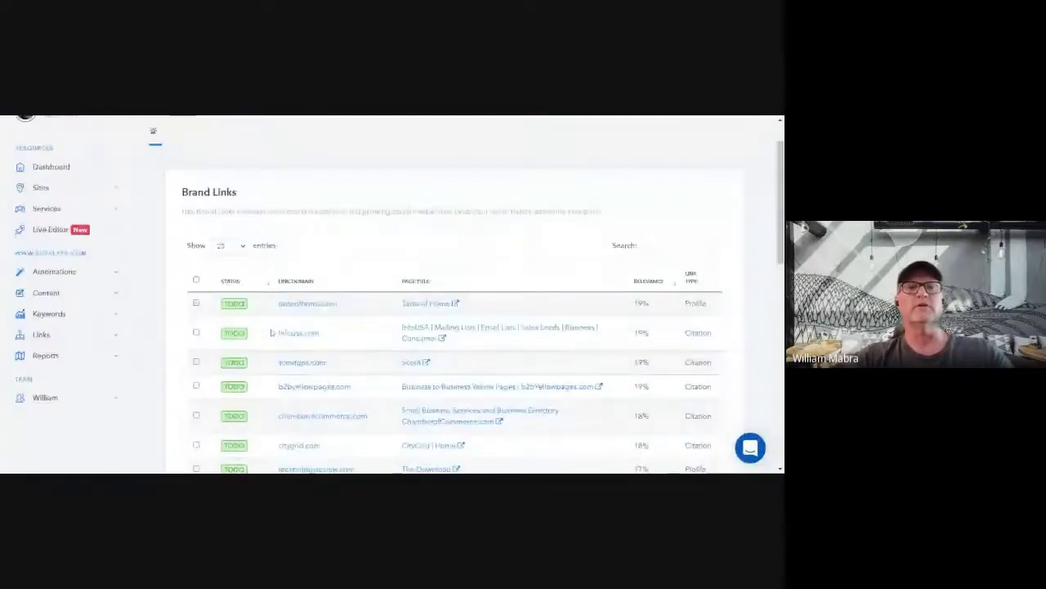
click(231, 284)
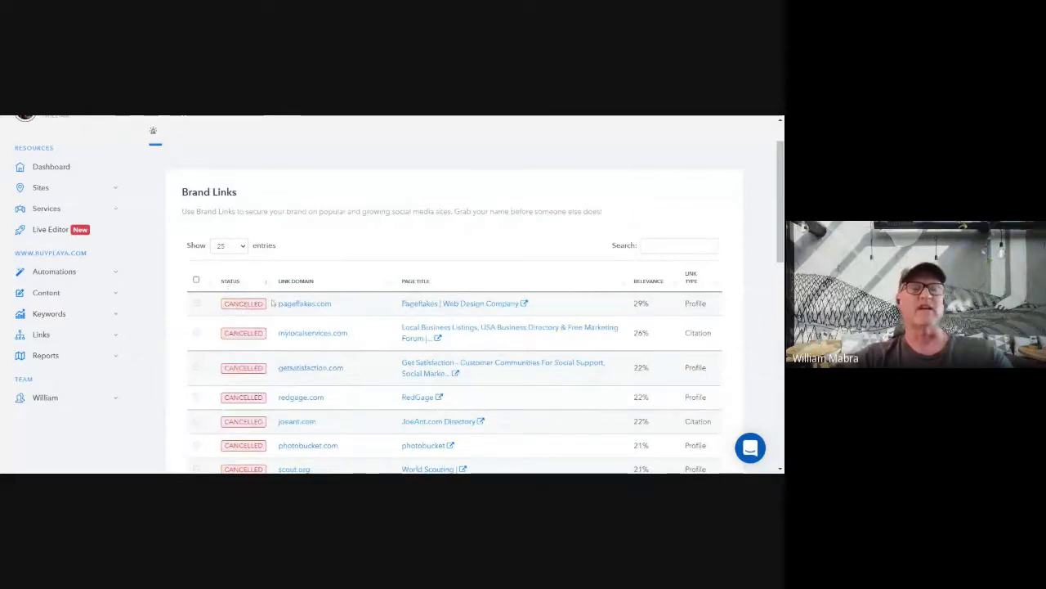
click(232, 284)
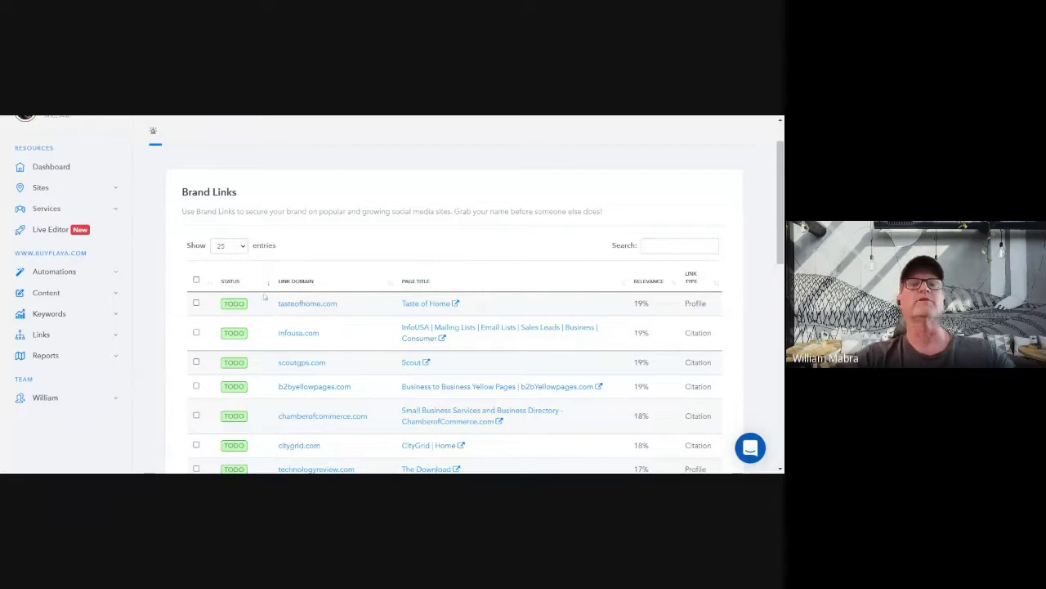
scroll(258, 287, down, 3)
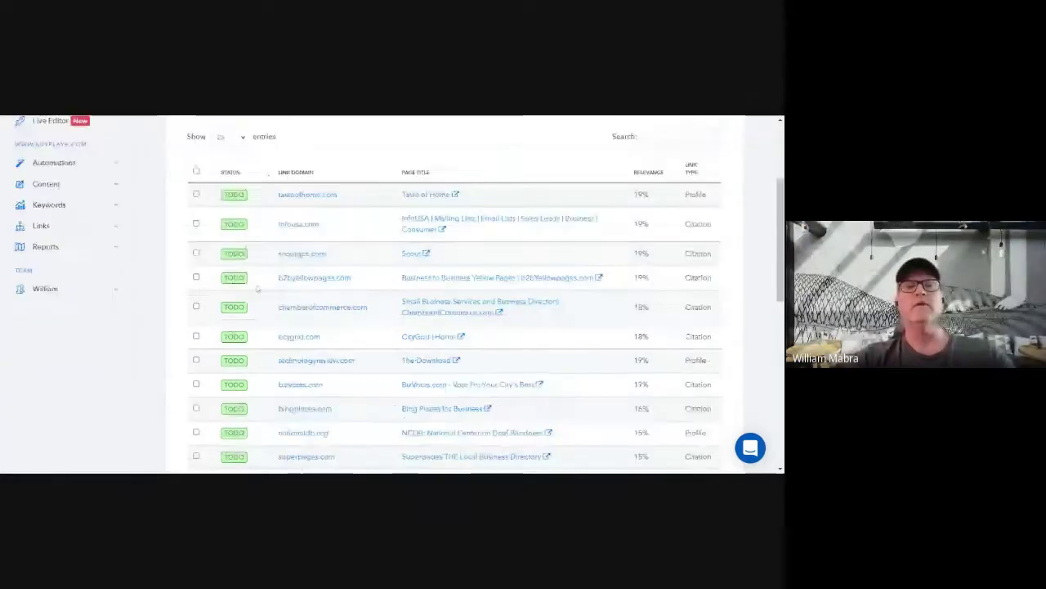
scroll(159, 190, up, 3)
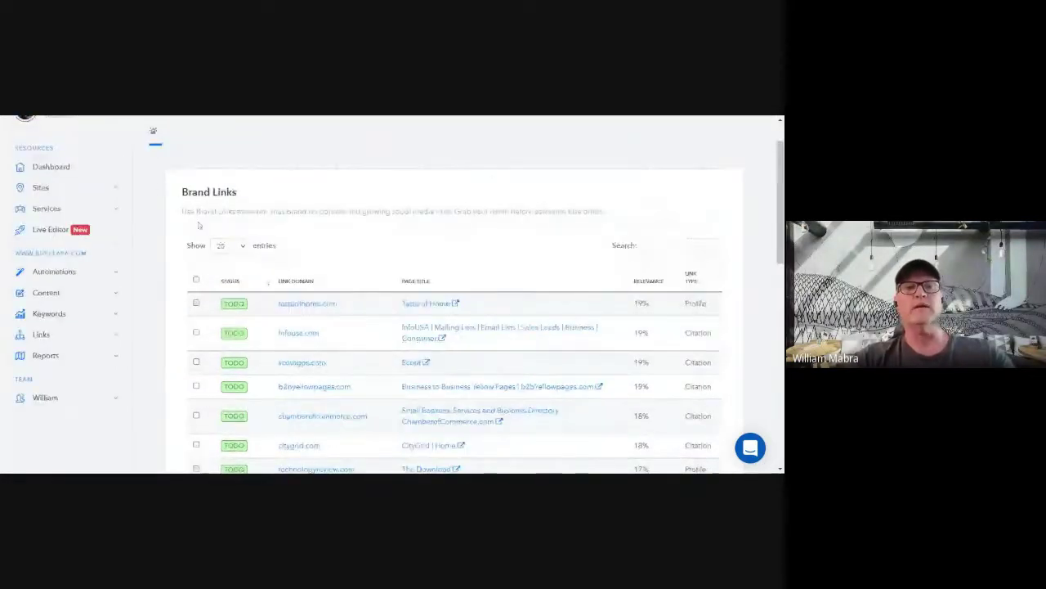
Open the link instructions for the b2byellowpages.com citation from the Brand Links list
drag(163, 191, 251, 188)
click(275, 188)
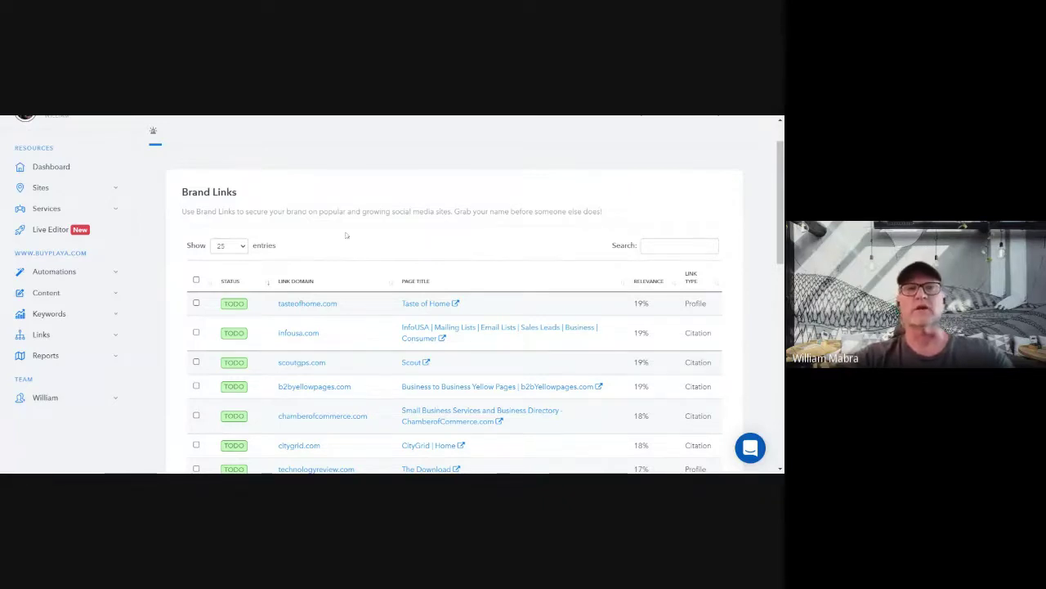
scroll(345, 235, down, 3)
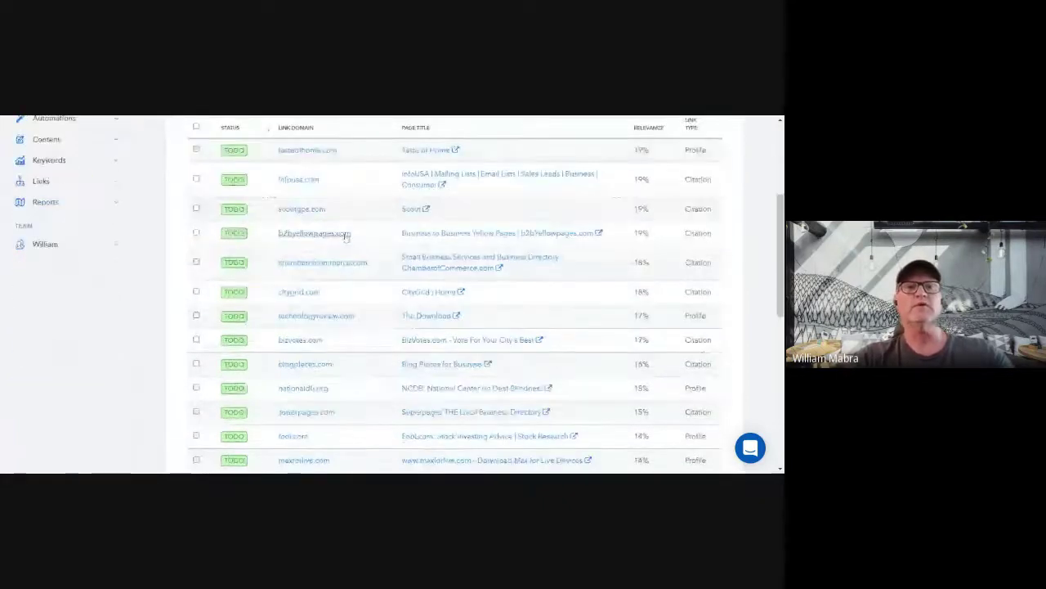
scroll(346, 236, up, 3)
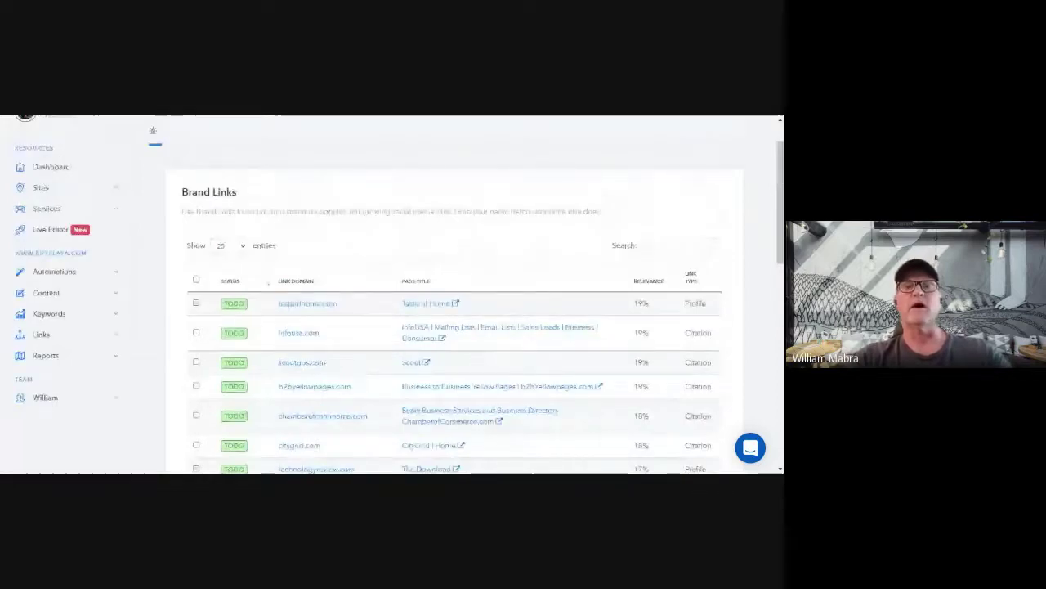
scroll(391, 284, down, 2)
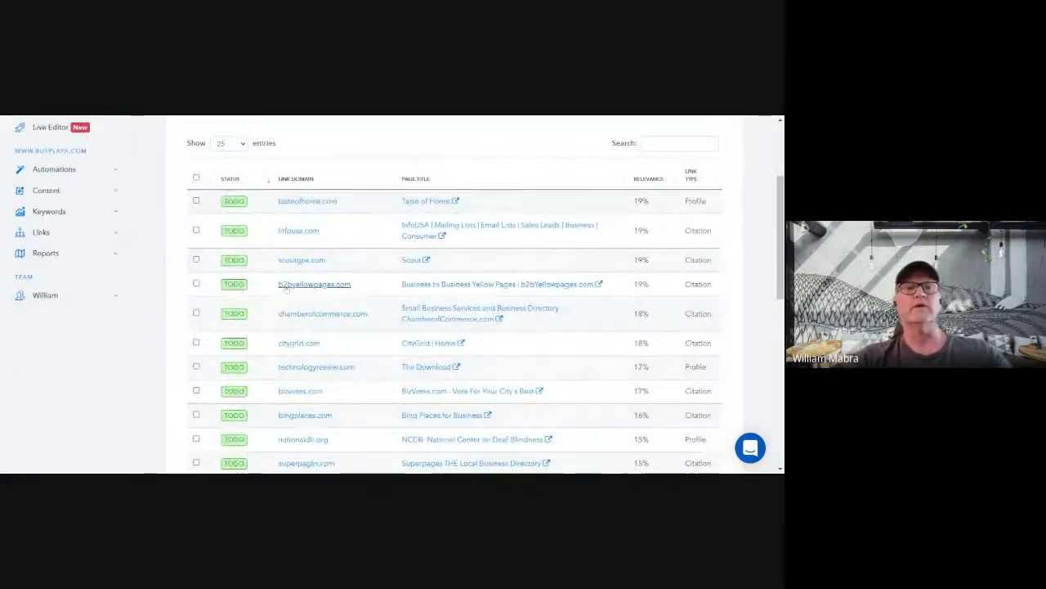
click(467, 287)
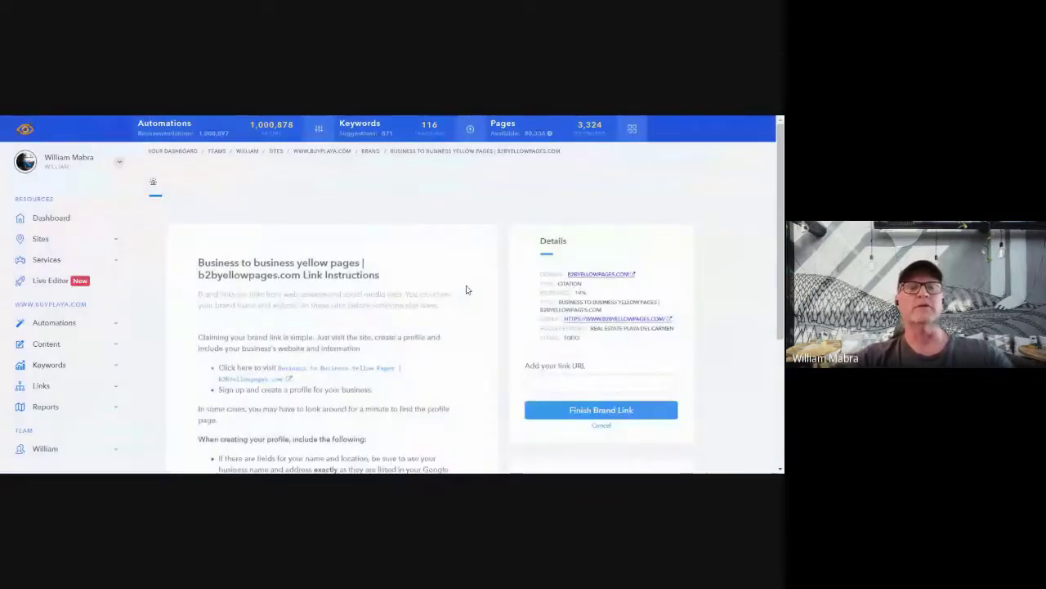
Read the b2byellowpages.com link instructions, focusing on the profile requirements and the target keyword for the description
scroll(467, 289, down, 2)
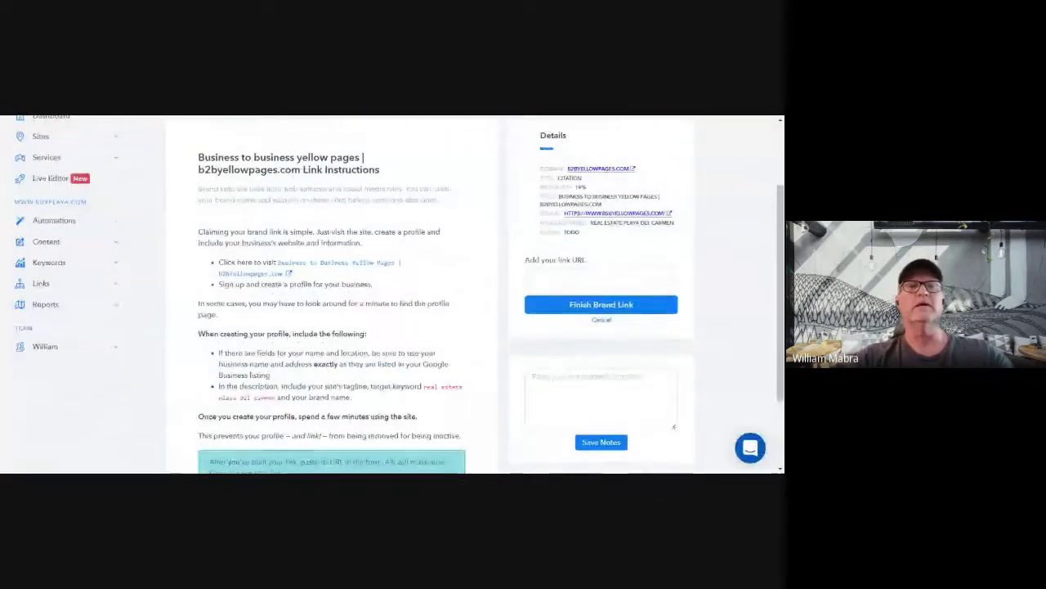
drag(197, 154, 463, 438)
click(467, 421)
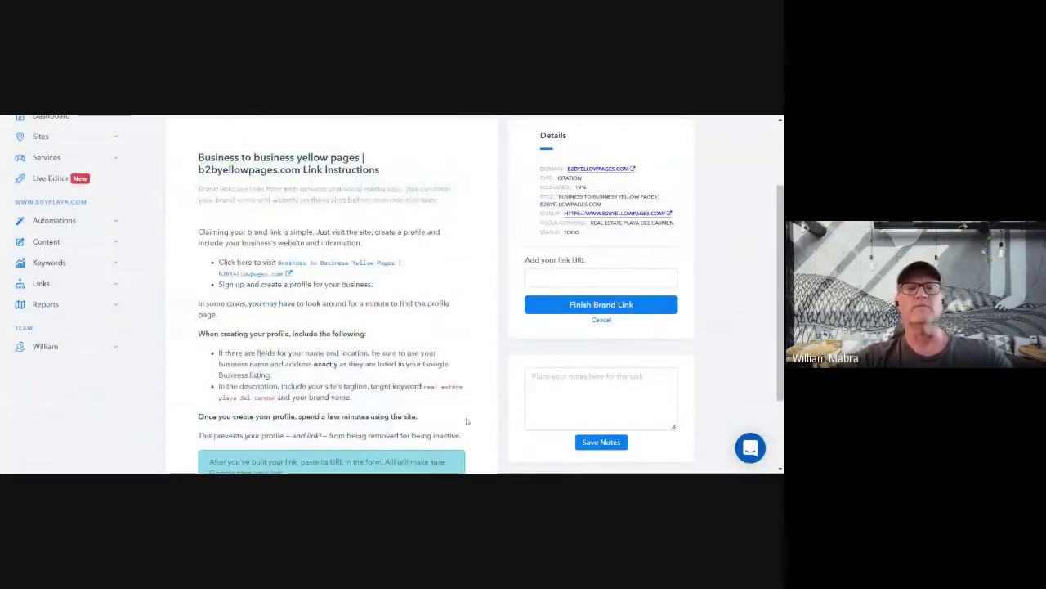
scroll(467, 421, down, 2)
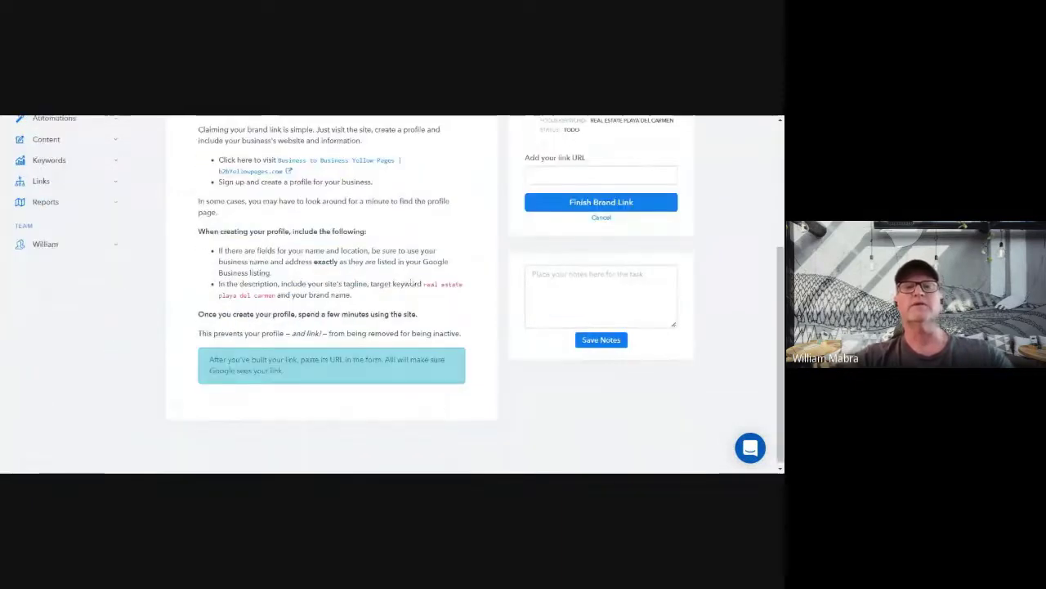
drag(412, 282, 275, 295)
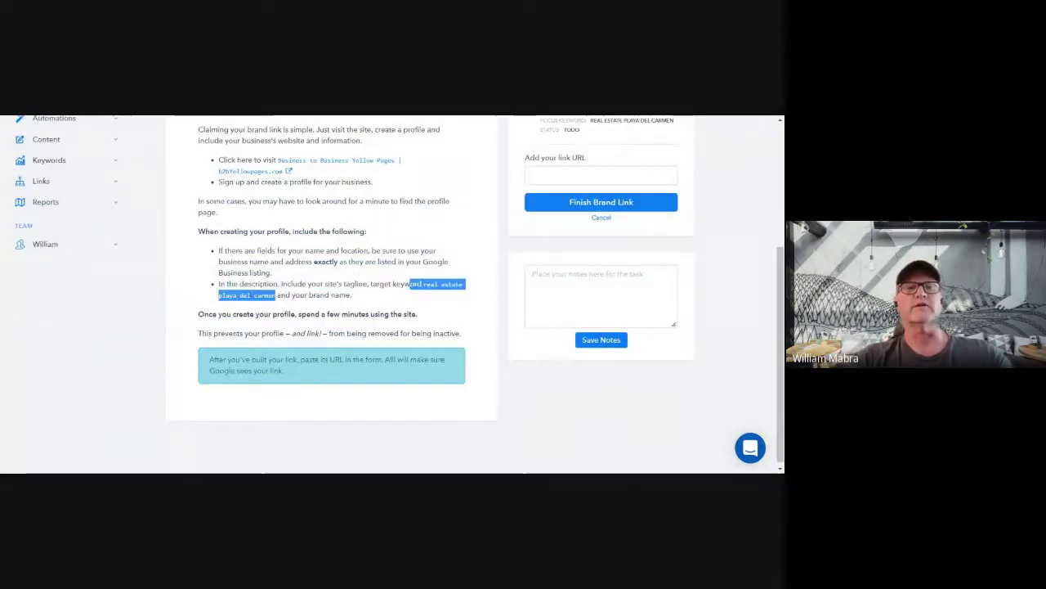
click(438, 301)
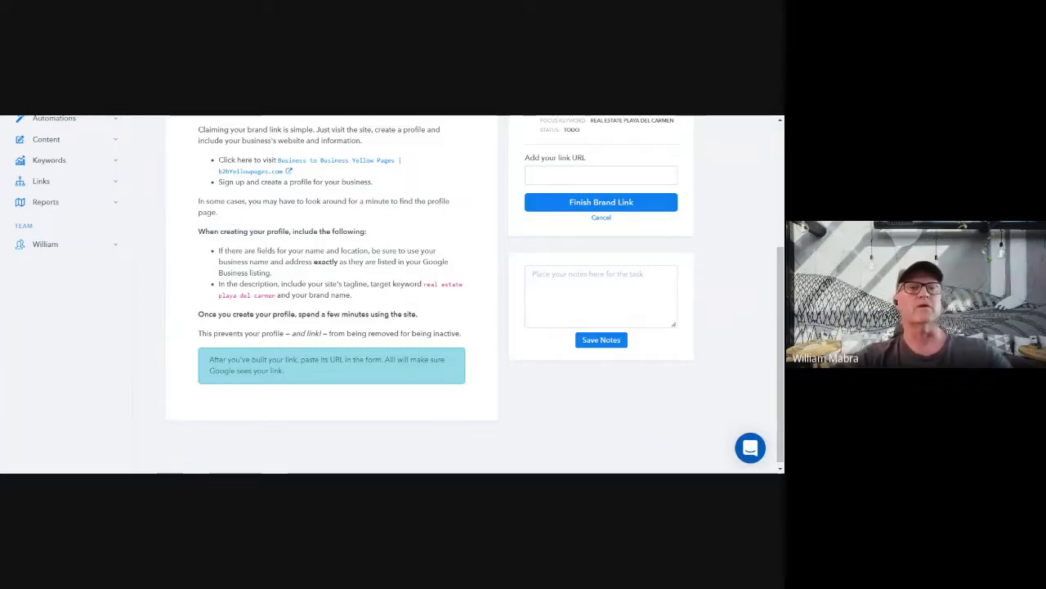
drag(422, 284, 268, 303)
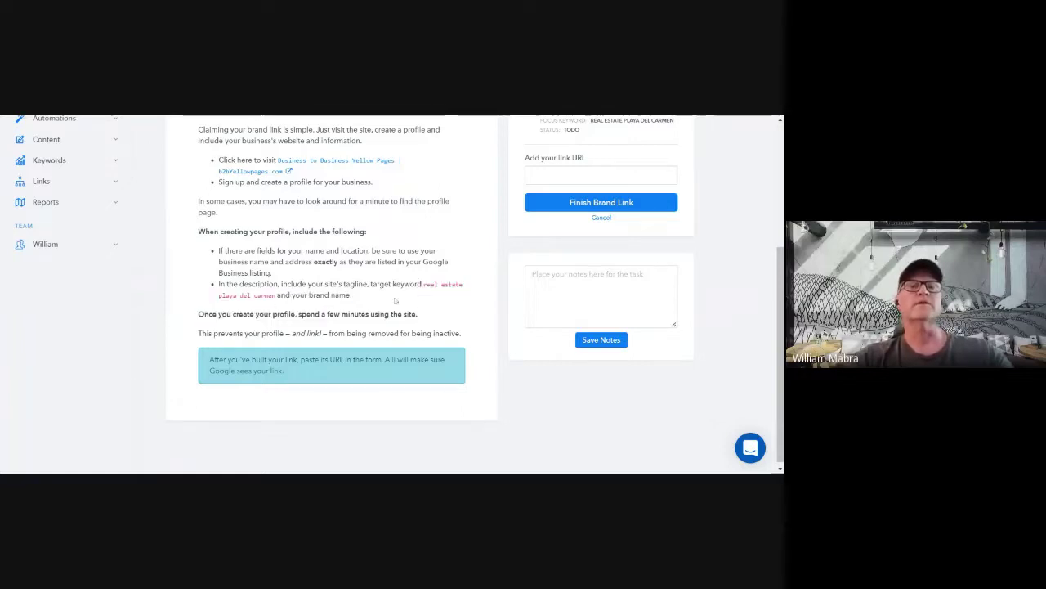
scroll(331, 319, up, 2)
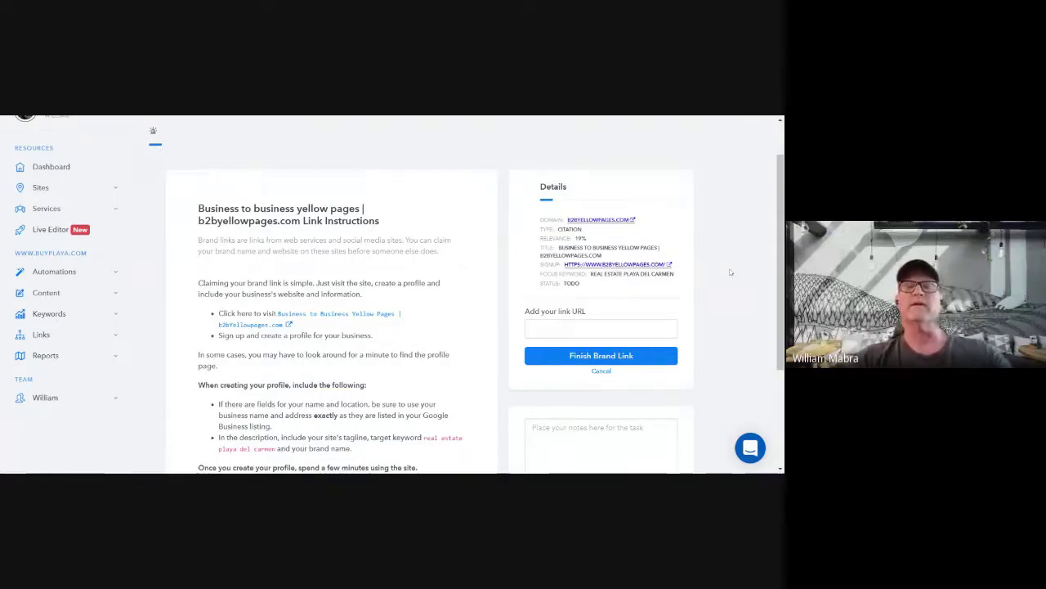
Locate the field for the finished link URL on the b2byellowpages.com task and place the cursor in it
scroll(731, 273, down, 1)
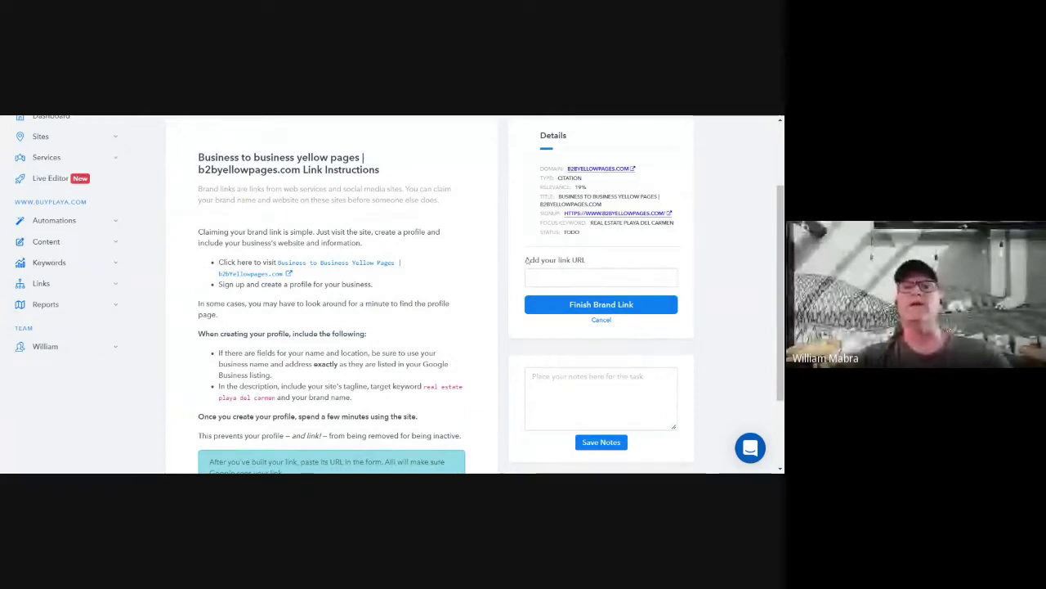
drag(525, 260, 586, 260)
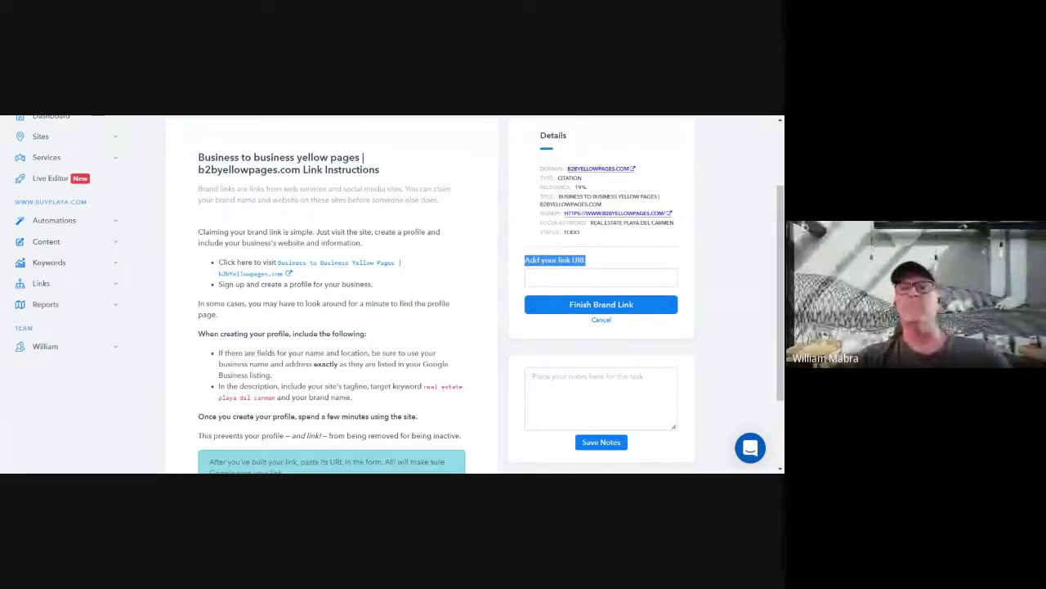
click(601, 277)
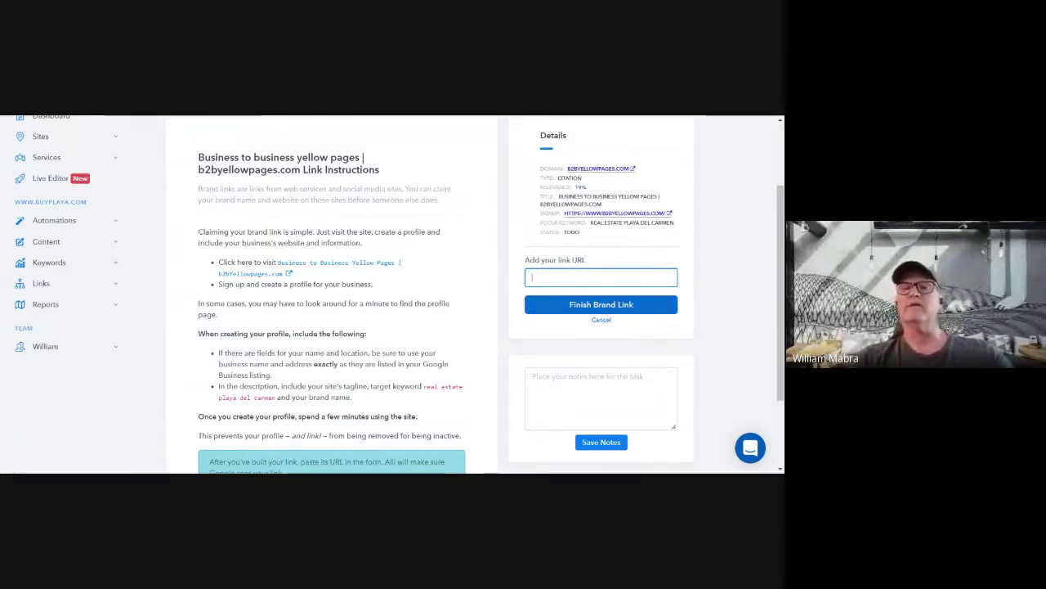
click(46, 305)
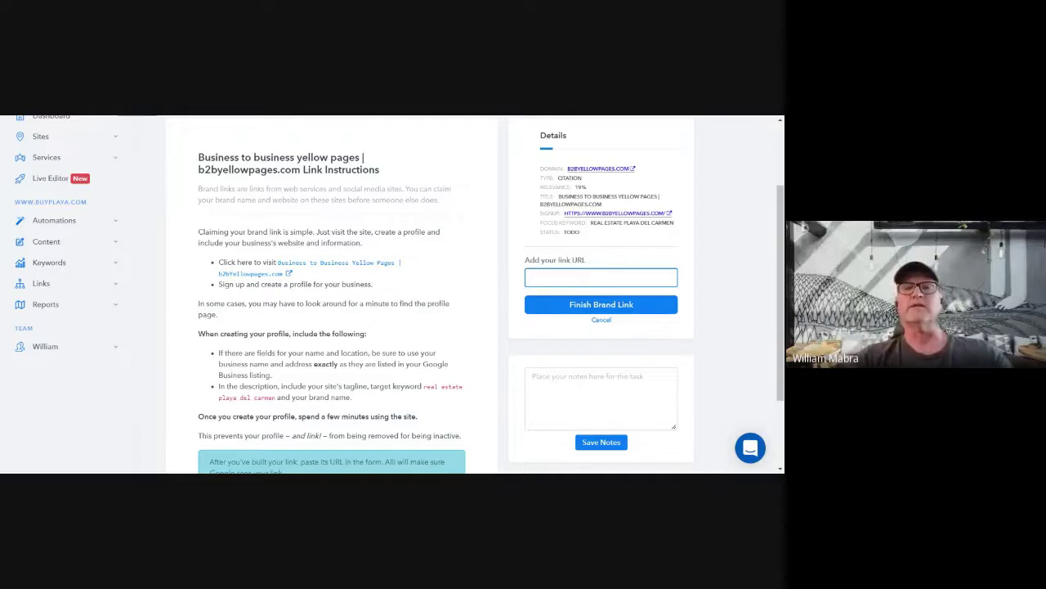
scroll(402, 313, up, 2)
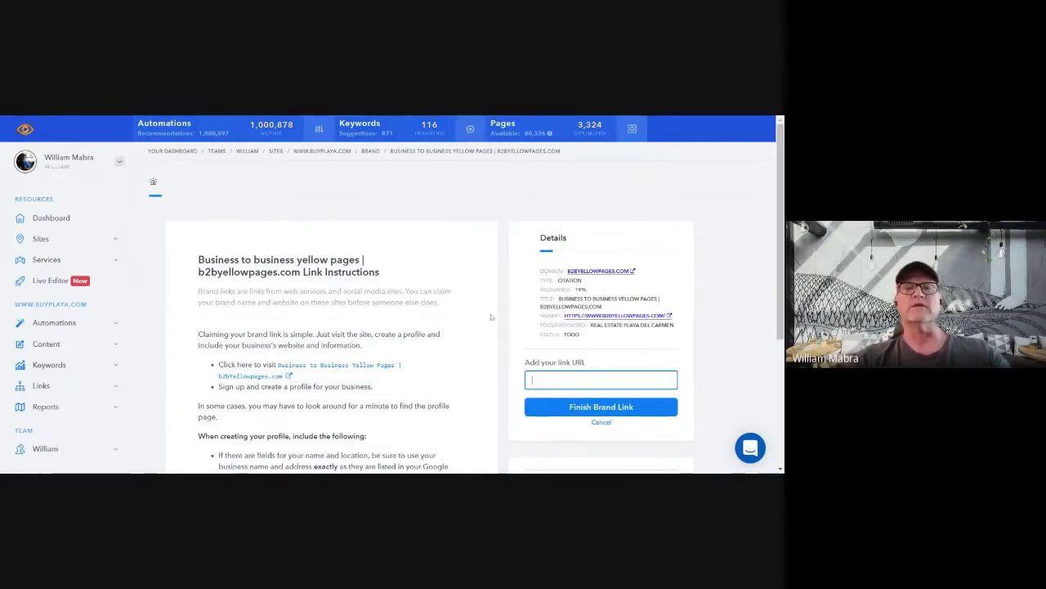
Review the b2byellowpages.com claiming instructions and details again, including the notes field for the task
scroll(485, 354, down, 1)
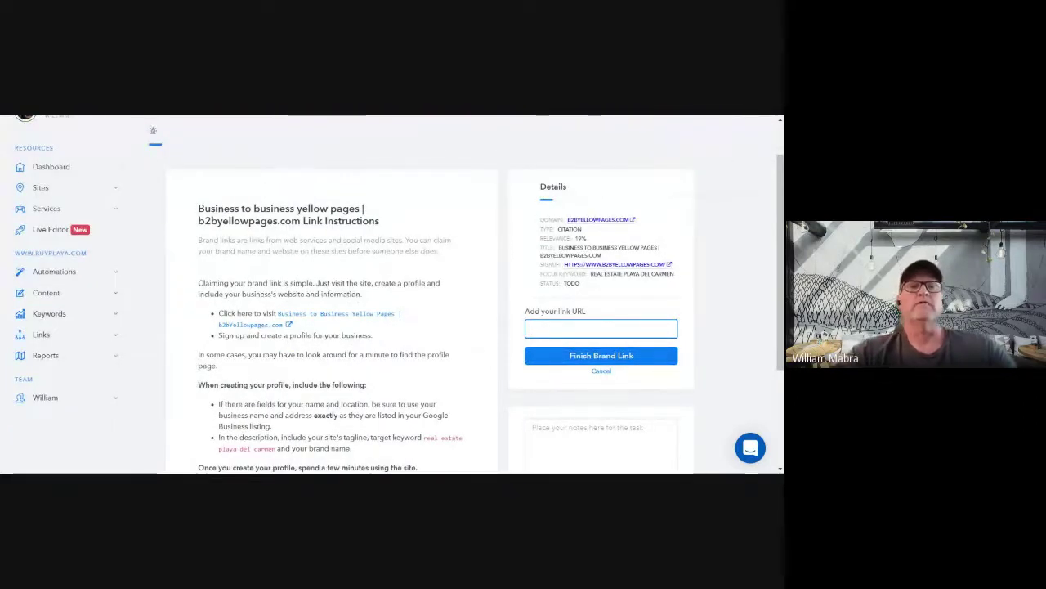
drag(204, 220, 392, 238)
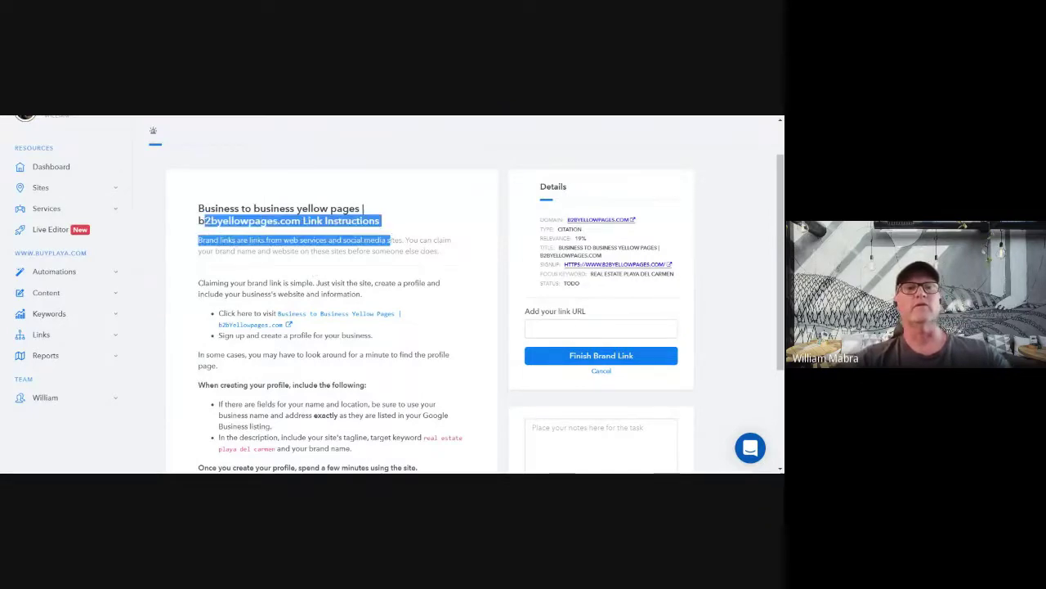
click(403, 211)
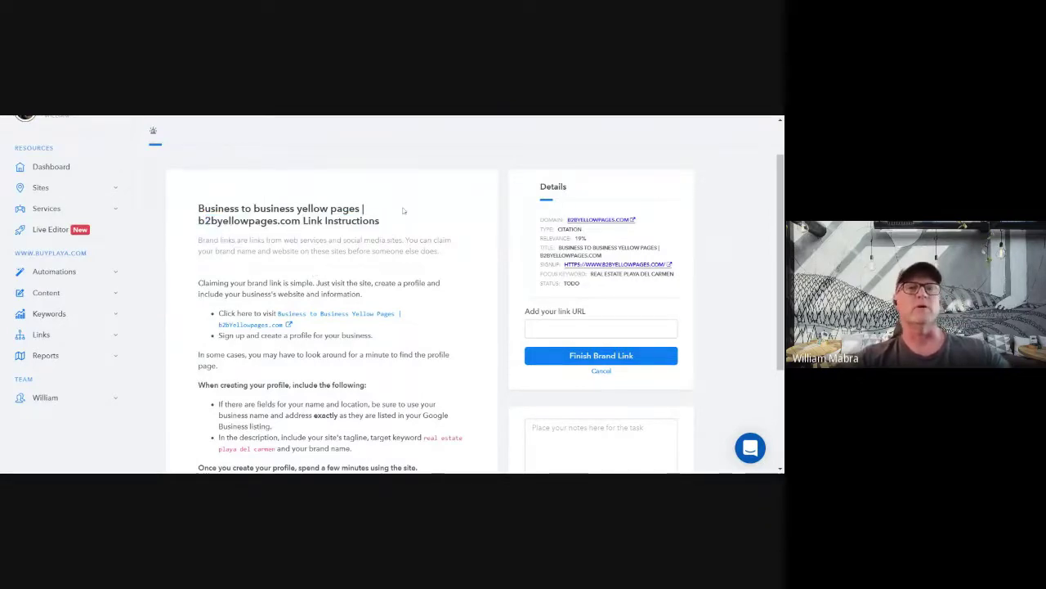
scroll(444, 376, down, 2)
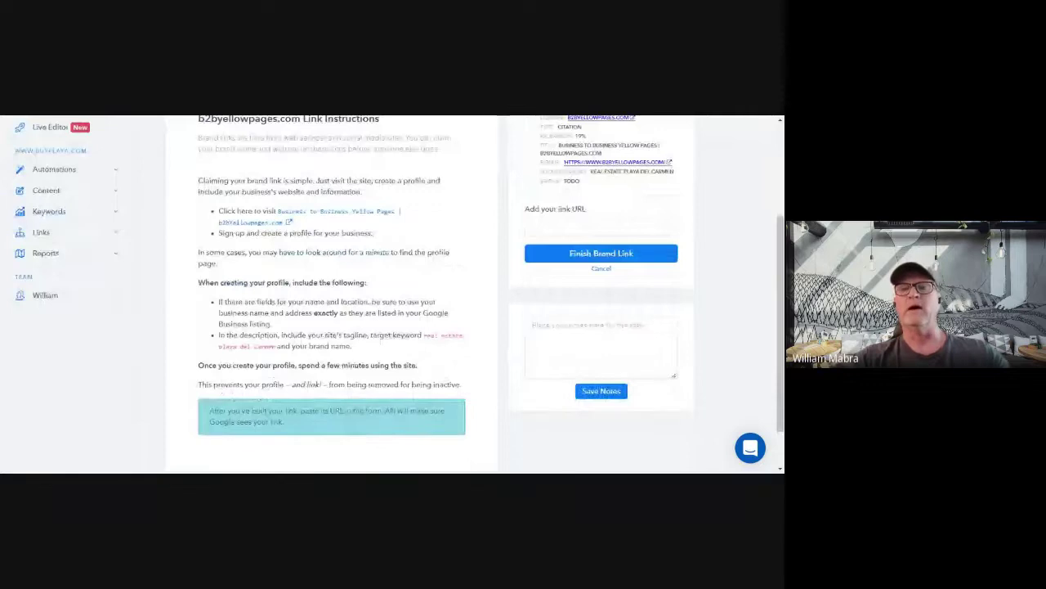
scroll(399, 294, up, 1)
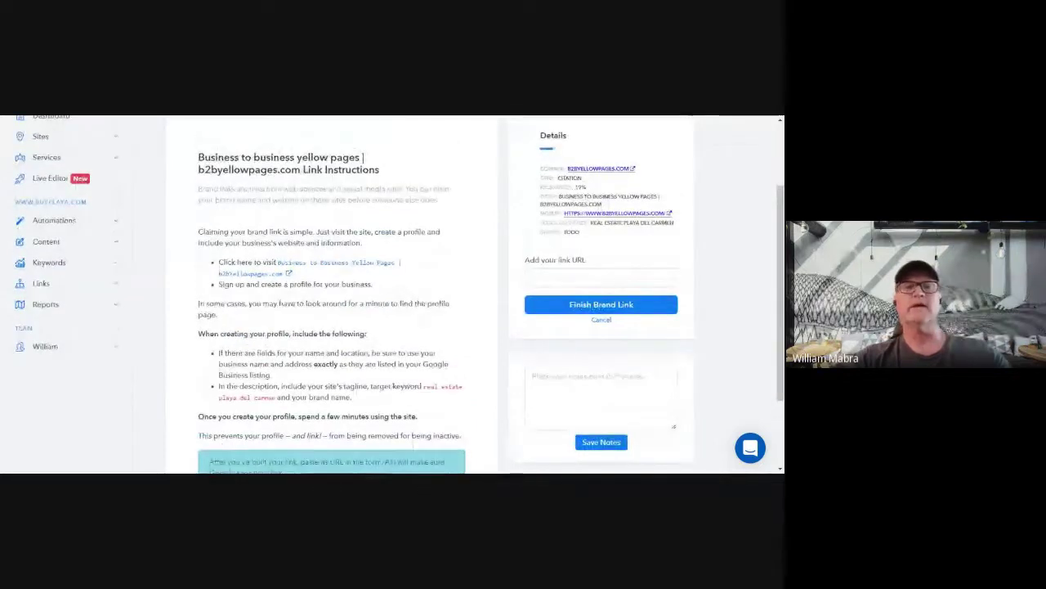
scroll(363, 263, up, 2)
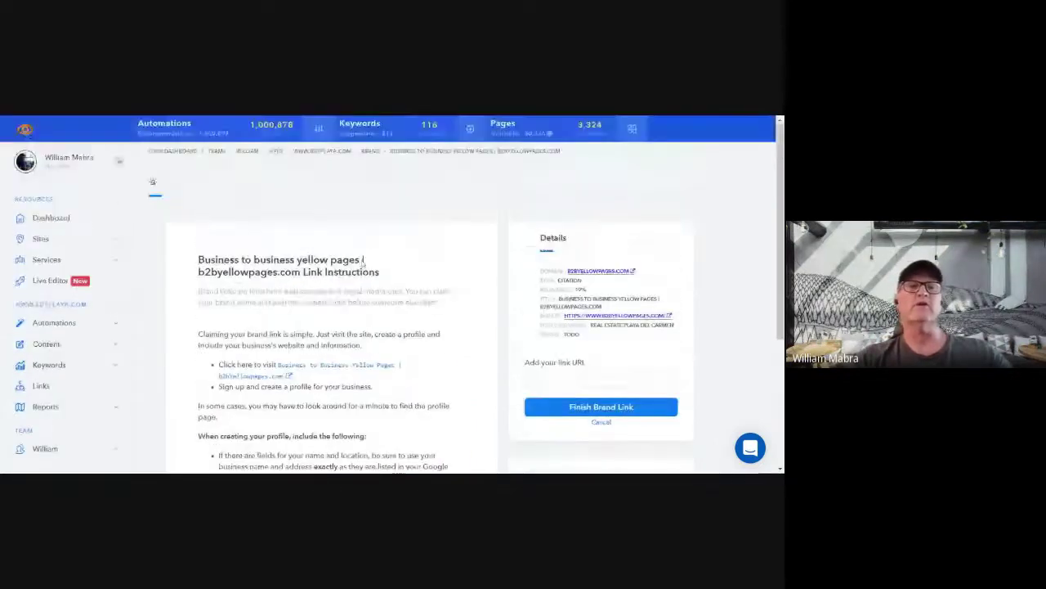
scroll(363, 263, down, 2)
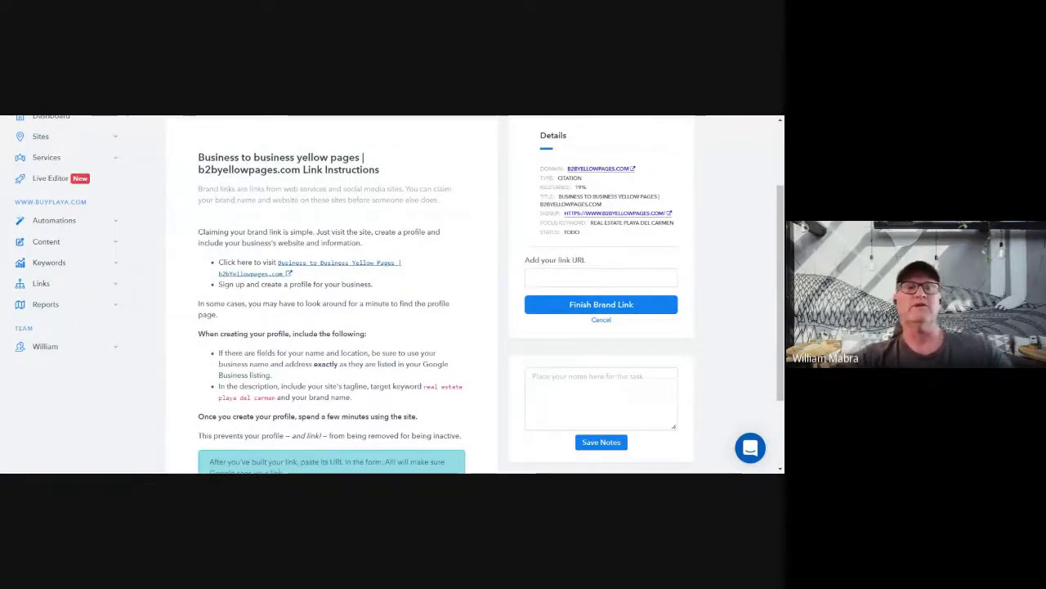
scroll(363, 259, down, 1)
scroll(363, 259, up, 2)
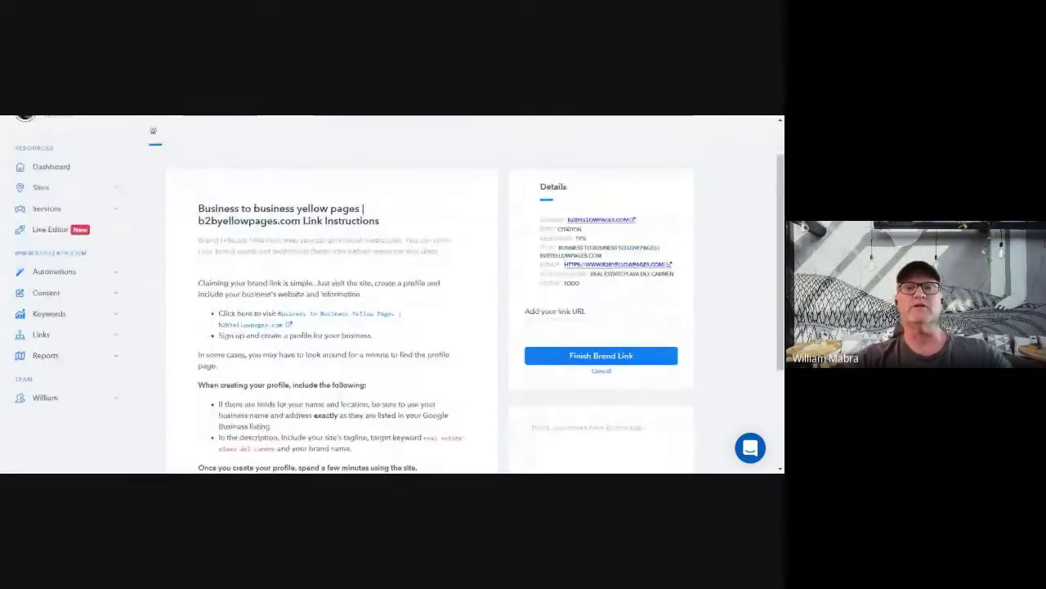
scroll(360, 325, down, 2)
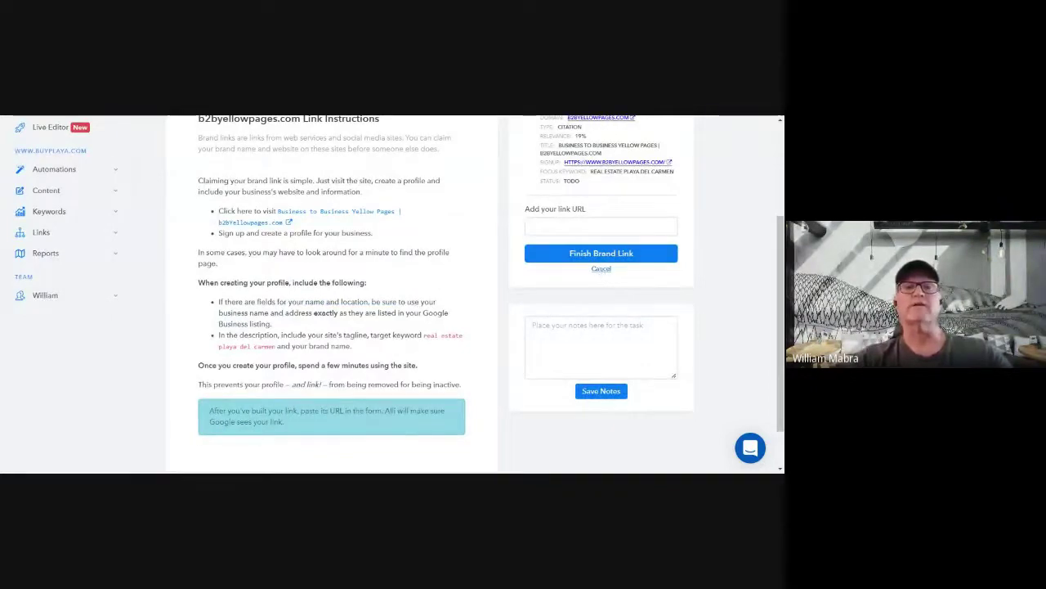
click(602, 347)
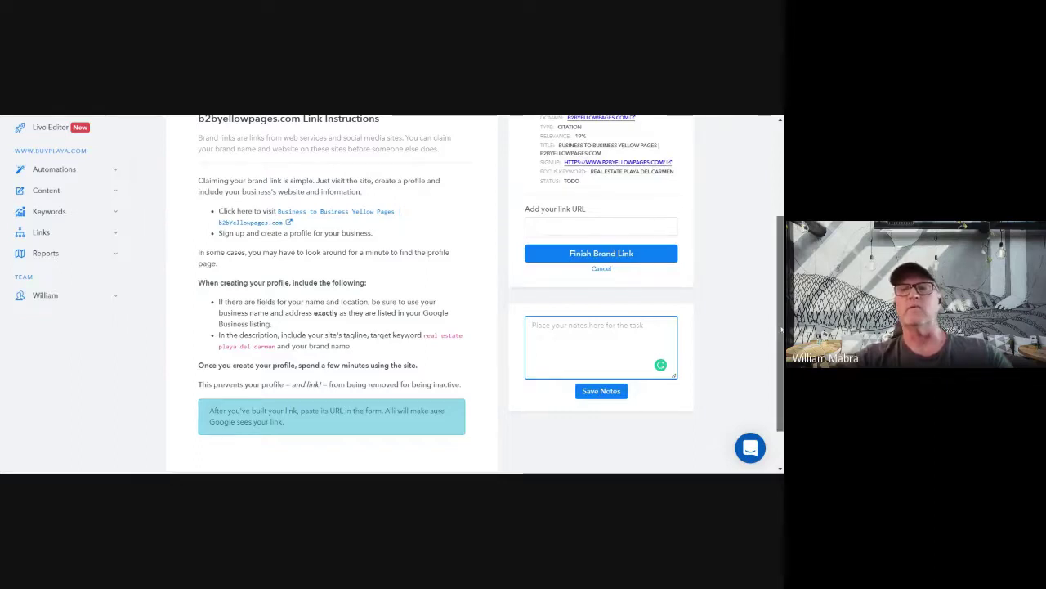
scroll(781, 329, up, 3)
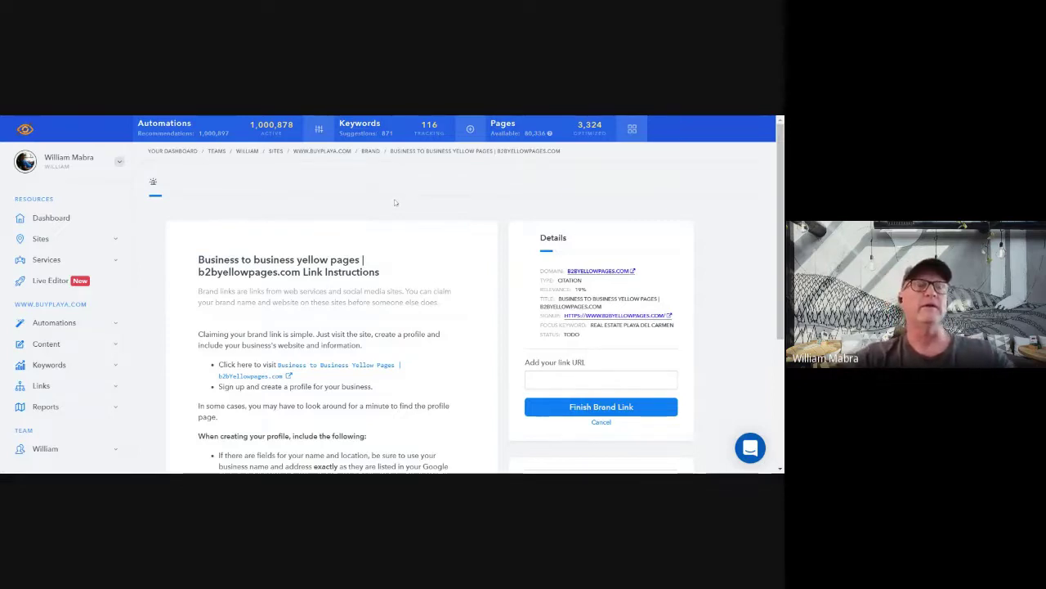
key(alt+Left)
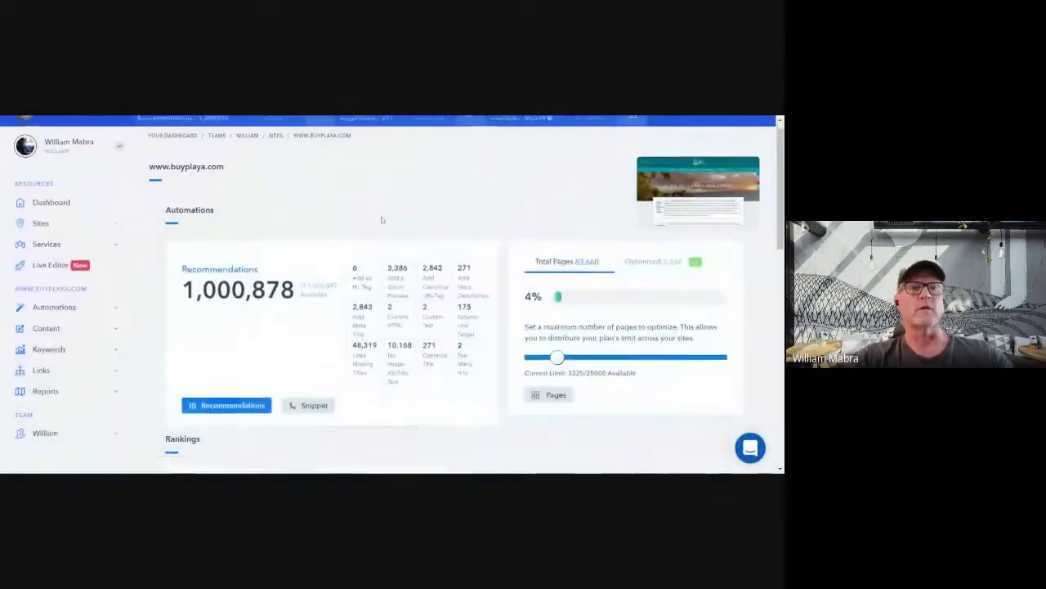
scroll(381, 217, down, 10)
scroll(383, 216, down, 2)
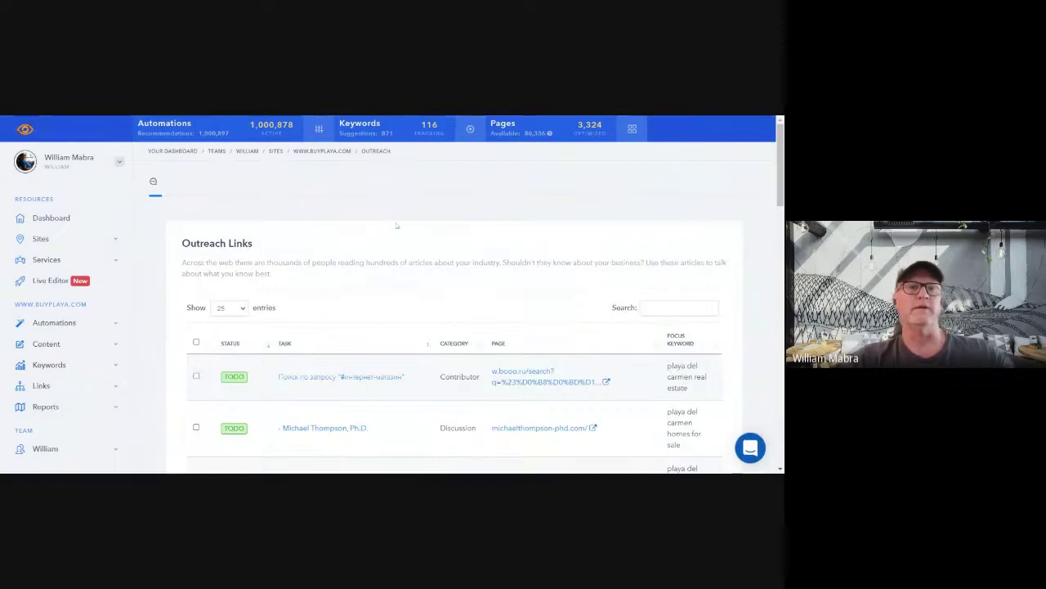
Examine the Outreach Links table, comparing the tasks' categories, such as Contributor and Discussion, with their pages and focus keywords
scroll(387, 231, down, 3)
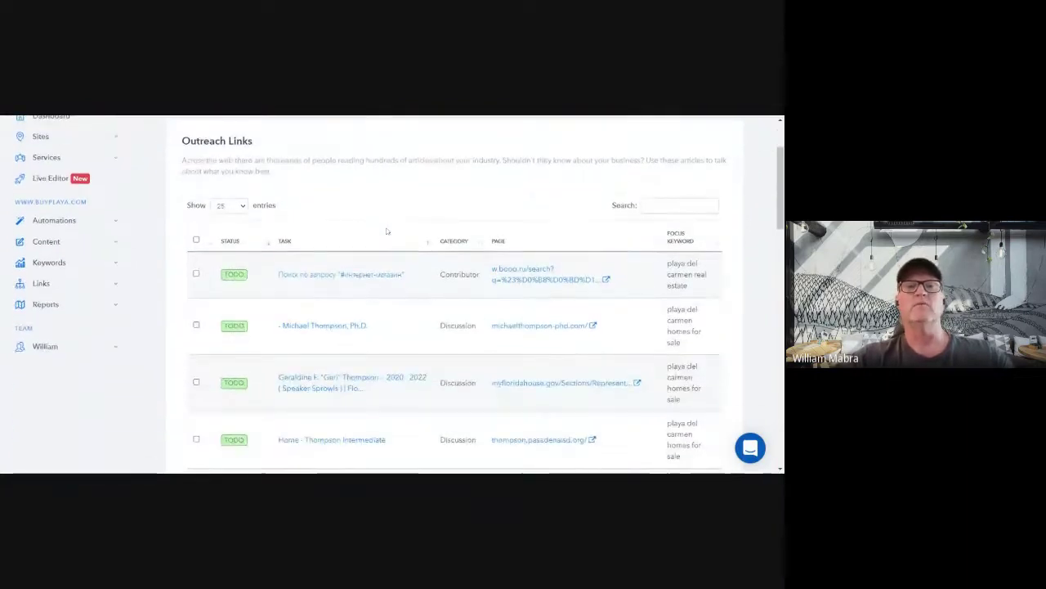
drag(183, 141, 276, 142)
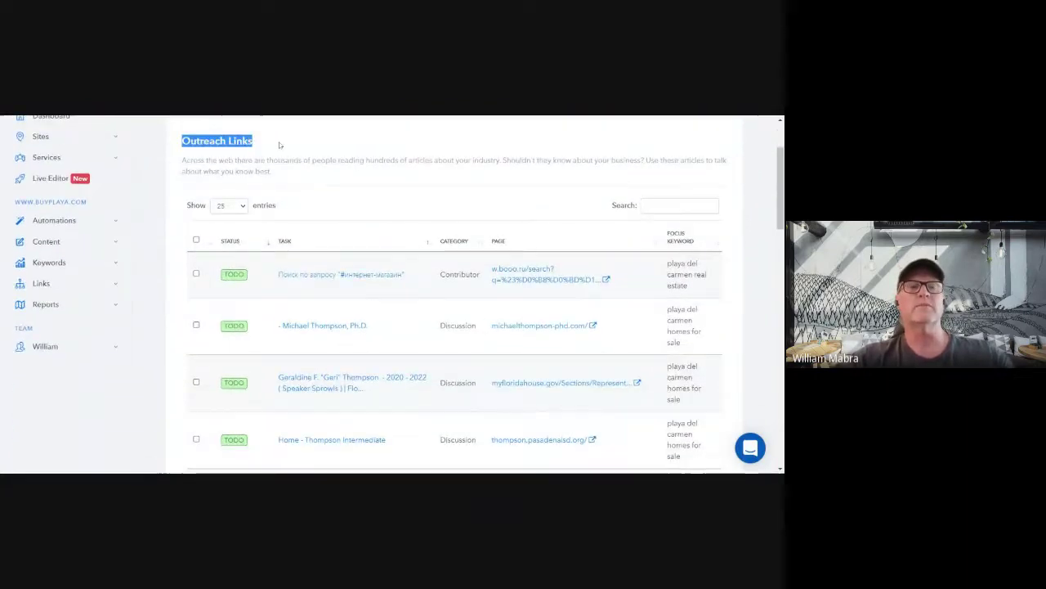
click(278, 145)
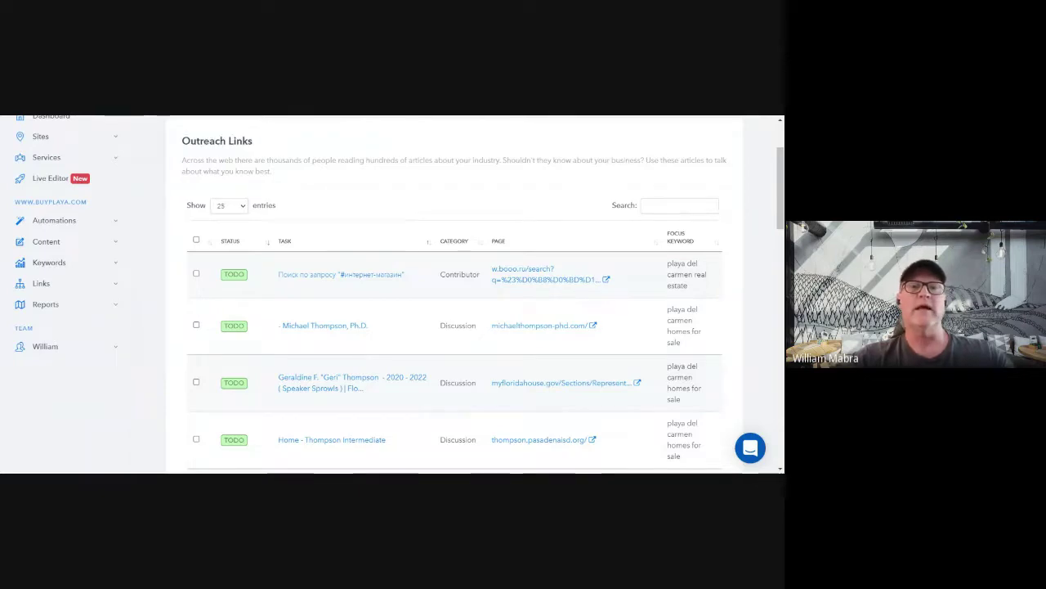
scroll(439, 299, down, 9)
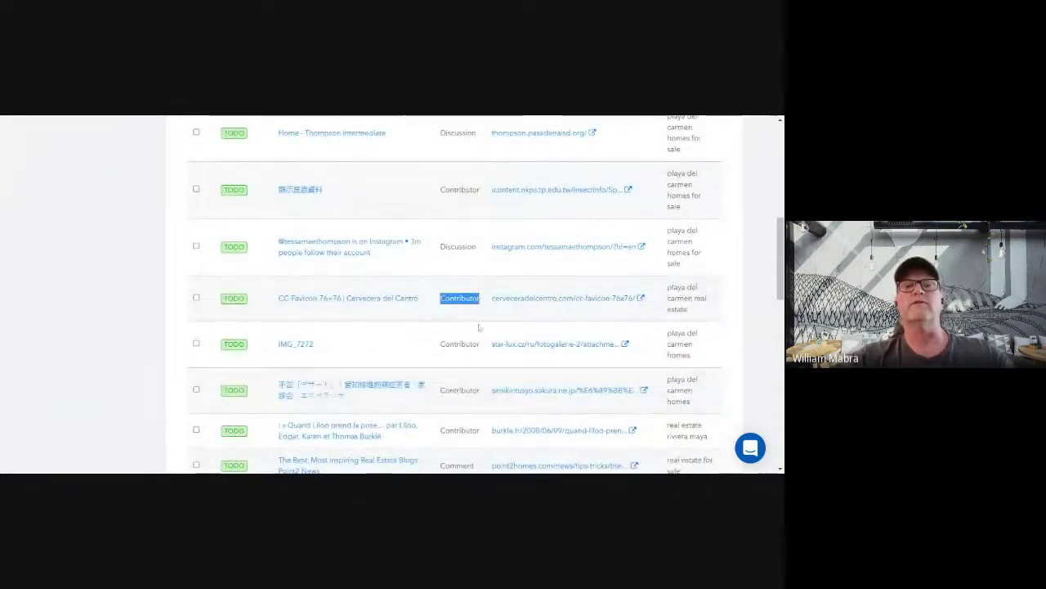
scroll(439, 299, up, 7)
double_click(445, 223)
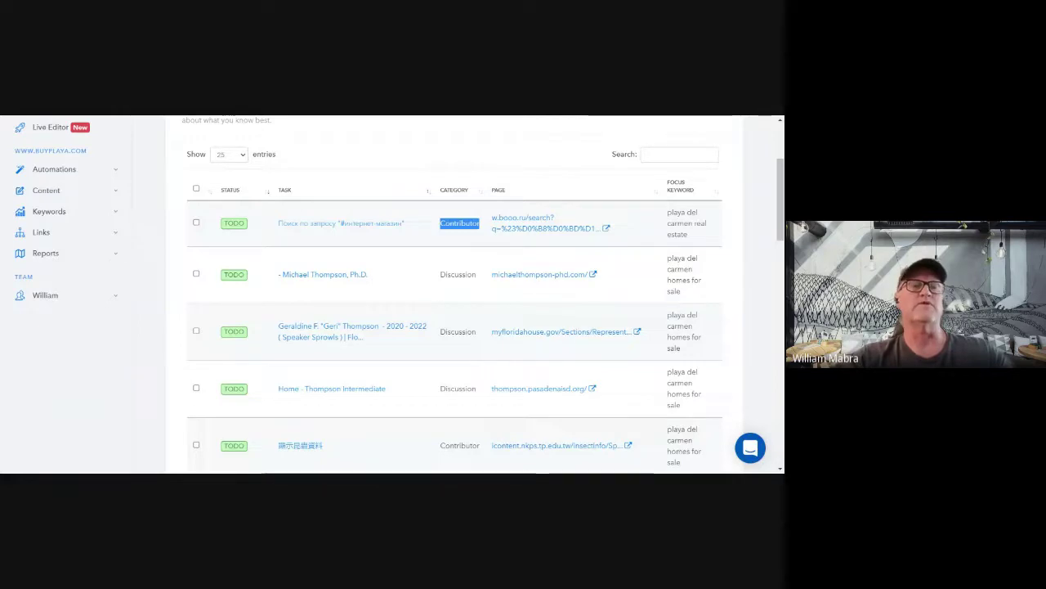
click(404, 169)
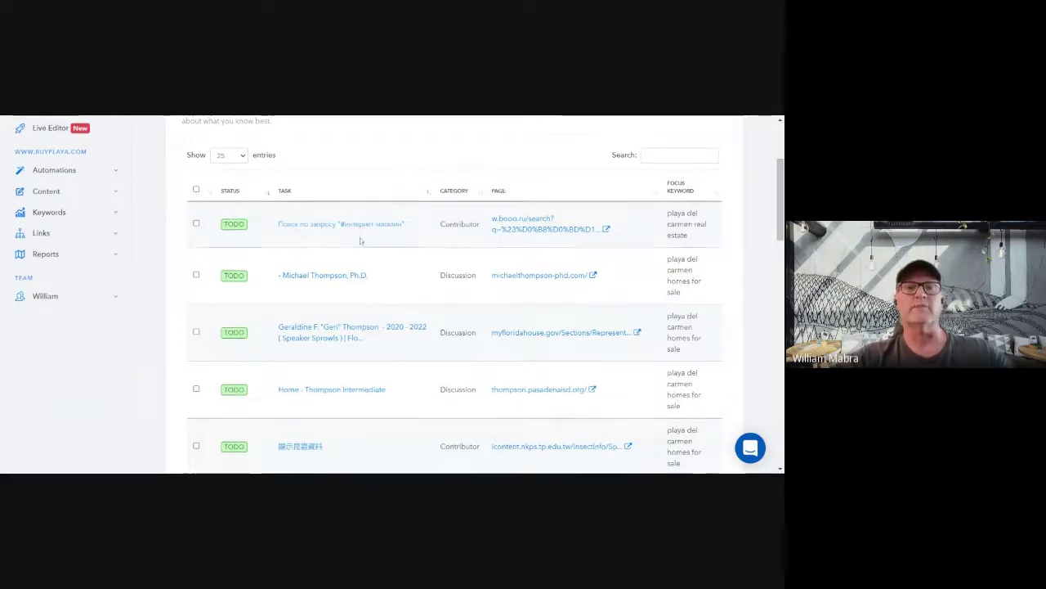
scroll(360, 239, up, 3)
scroll(361, 239, down, 2)
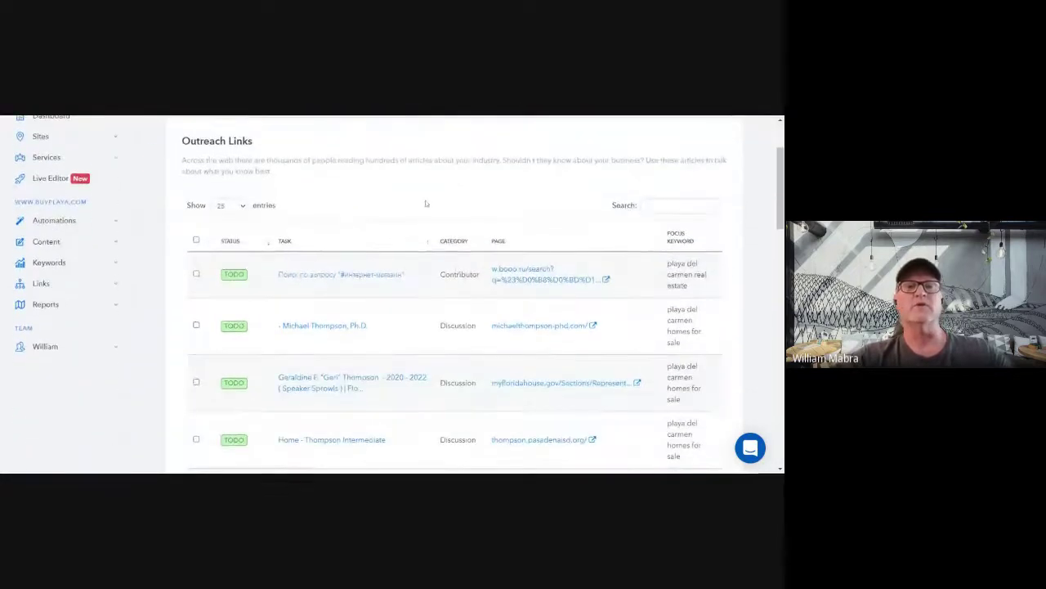
scroll(422, 204, up, 2)
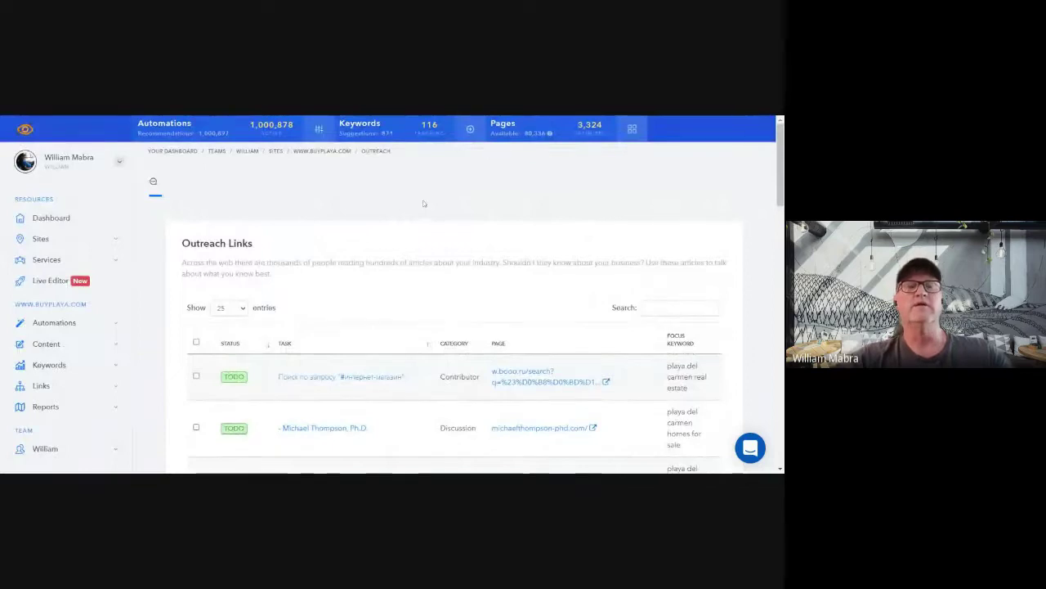
drag(181, 243, 255, 244)
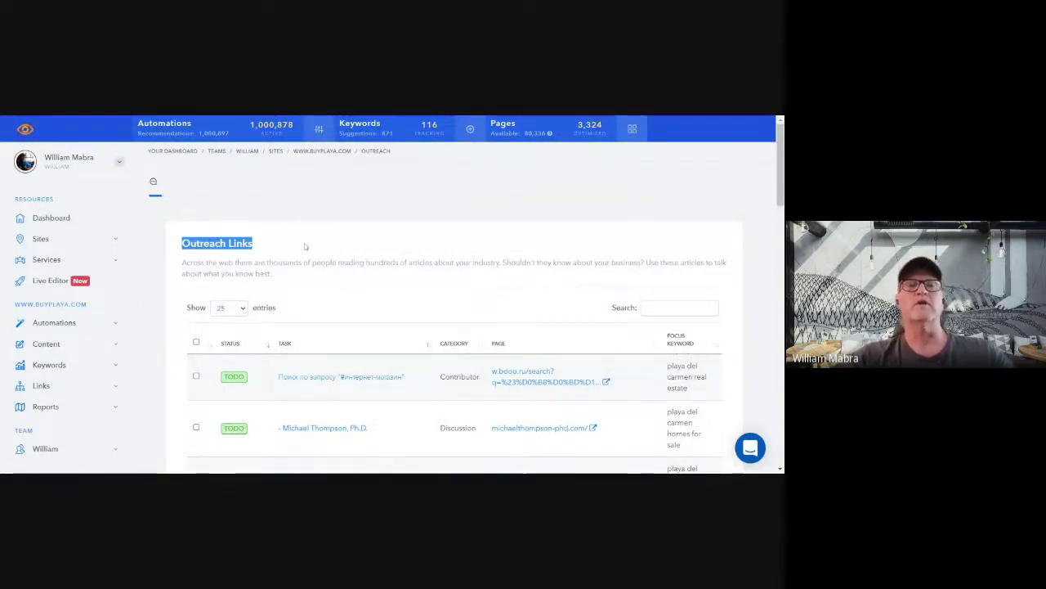
click(305, 246)
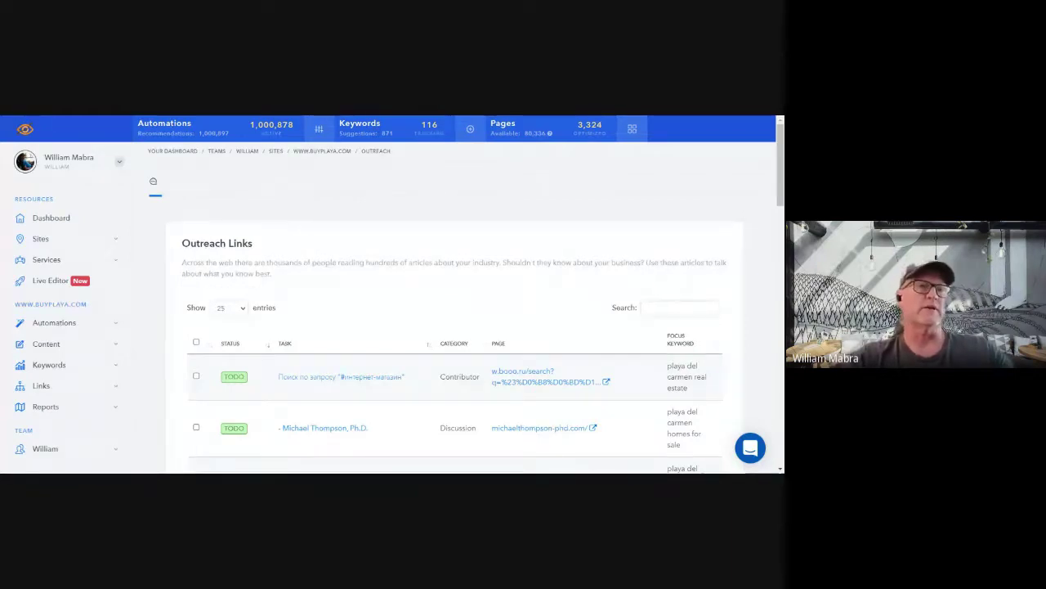
Review the Outreach Links description and the TODO statuses of the listed outreach tasks
scroll(354, 202, down, 2)
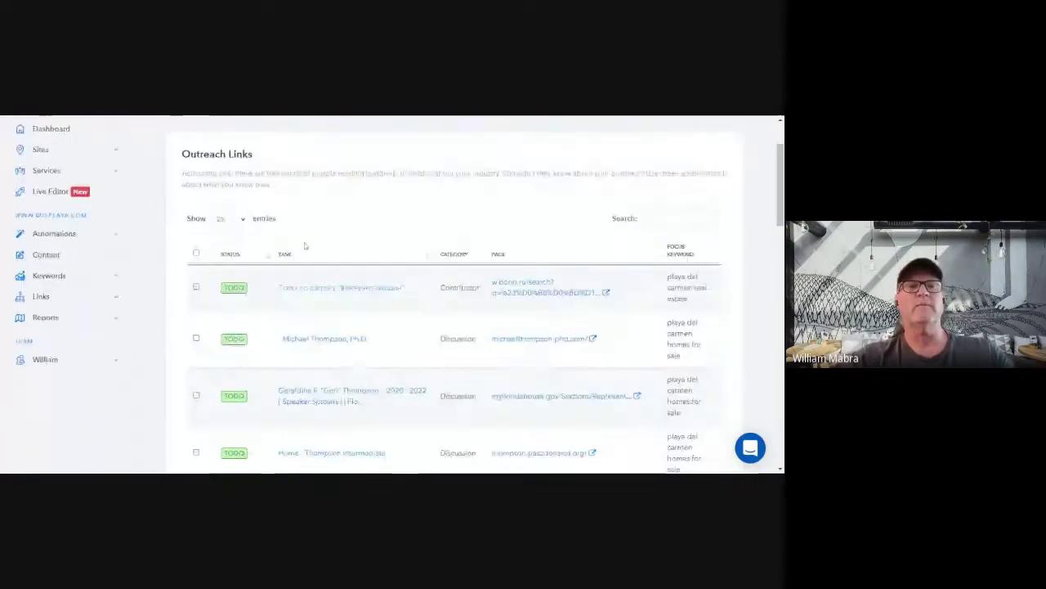
scroll(354, 202, up, 2)
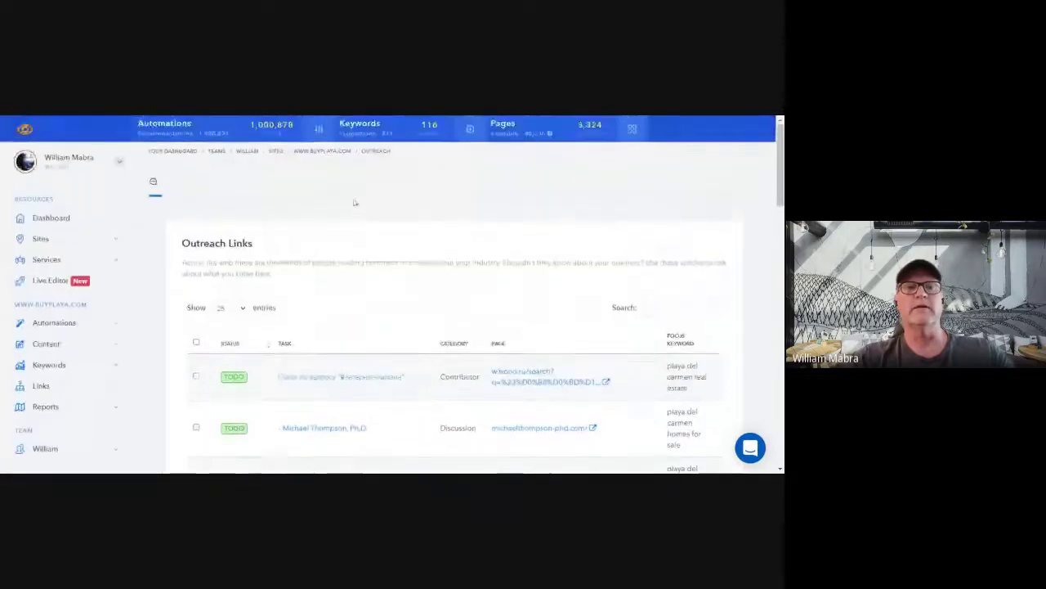
scroll(354, 203, down, 4)
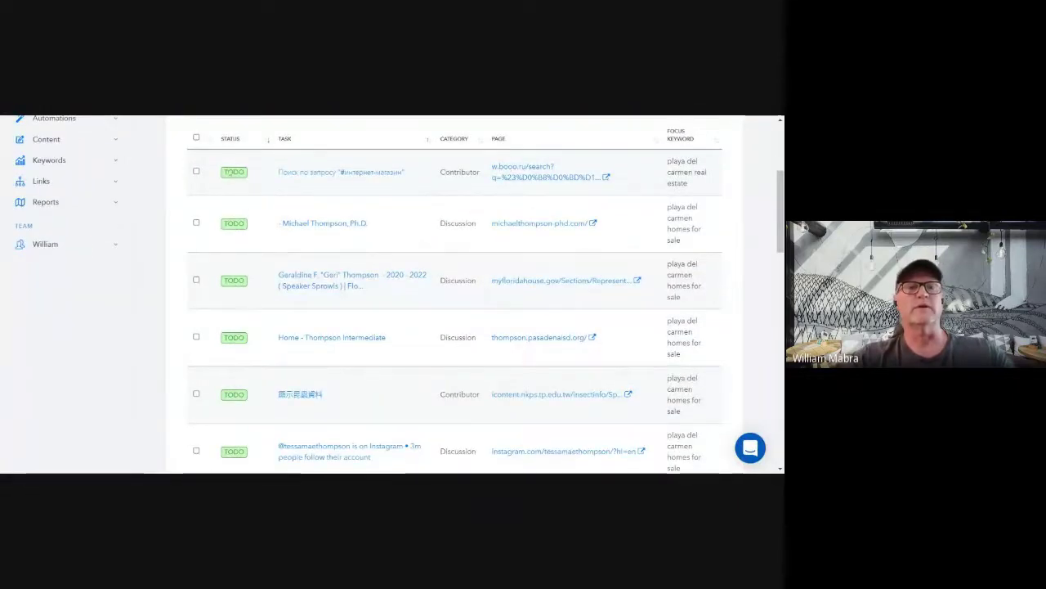
scroll(320, 236, up, 1)
scroll(319, 236, up, 4)
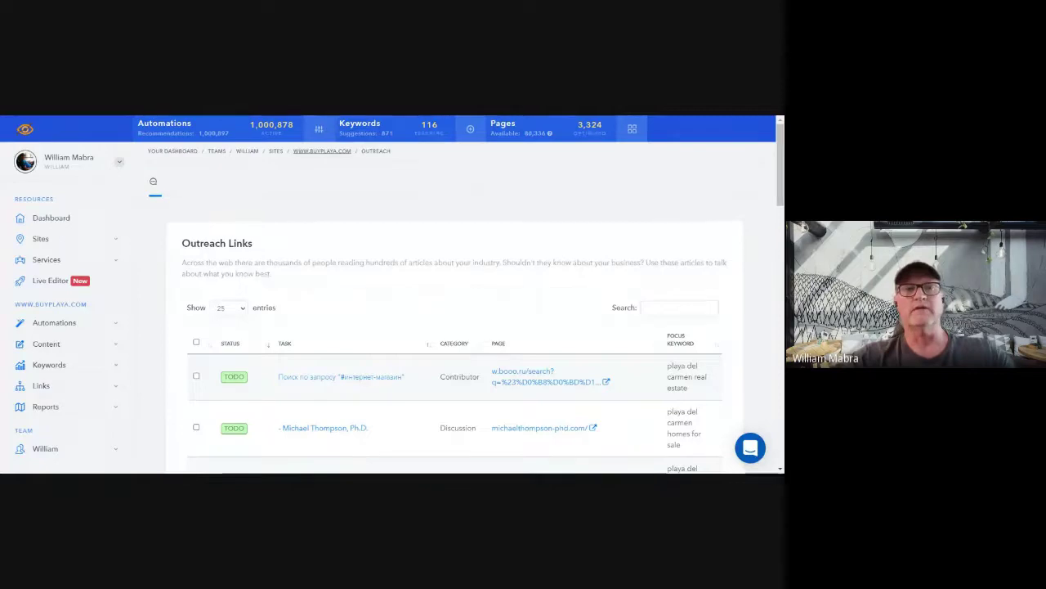
click(323, 152)
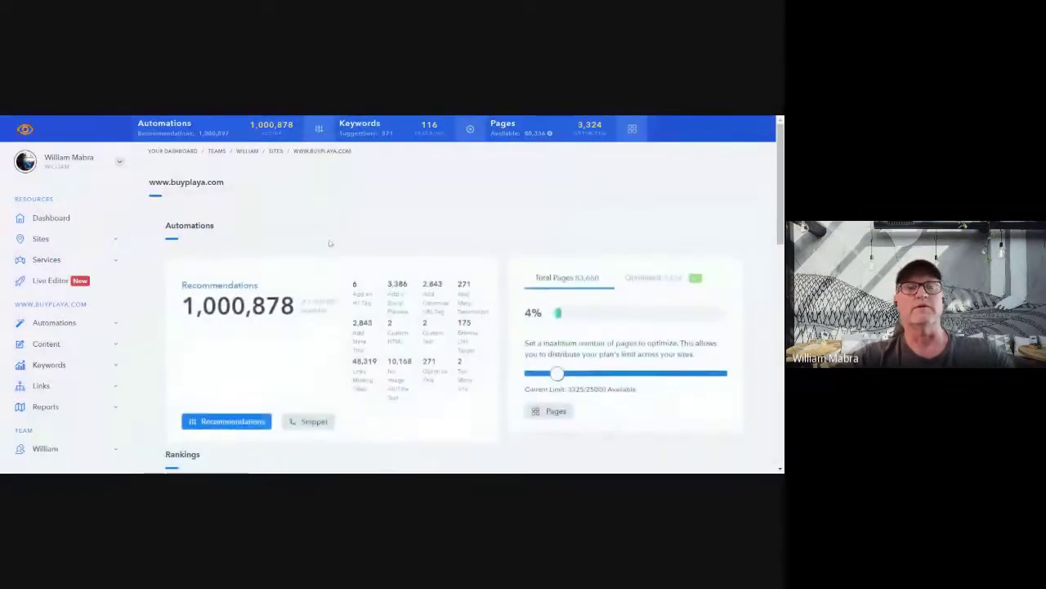
scroll(330, 243, down, 2)
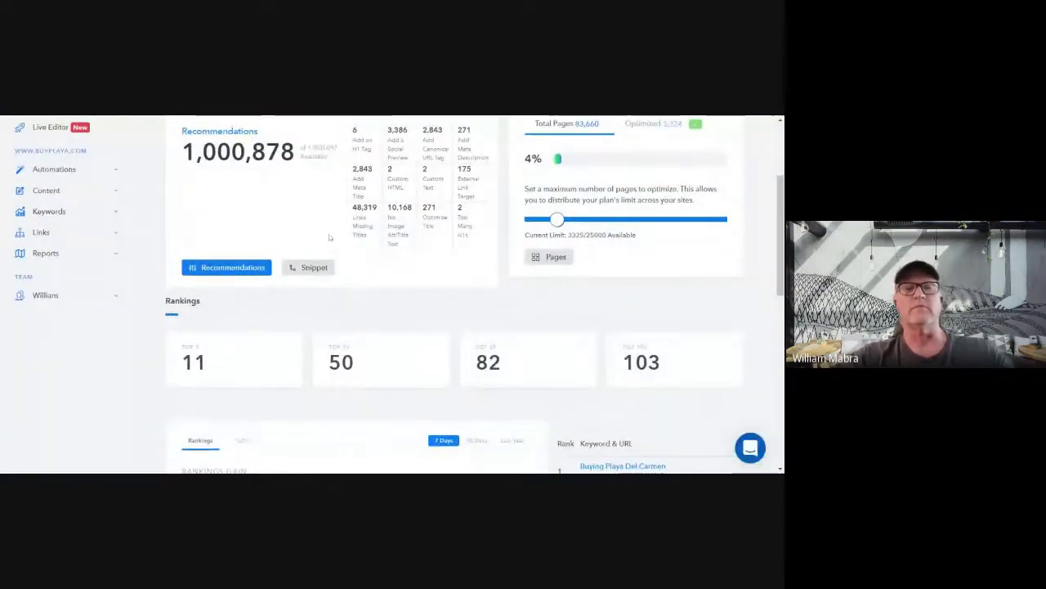
scroll(329, 237, down, 5)
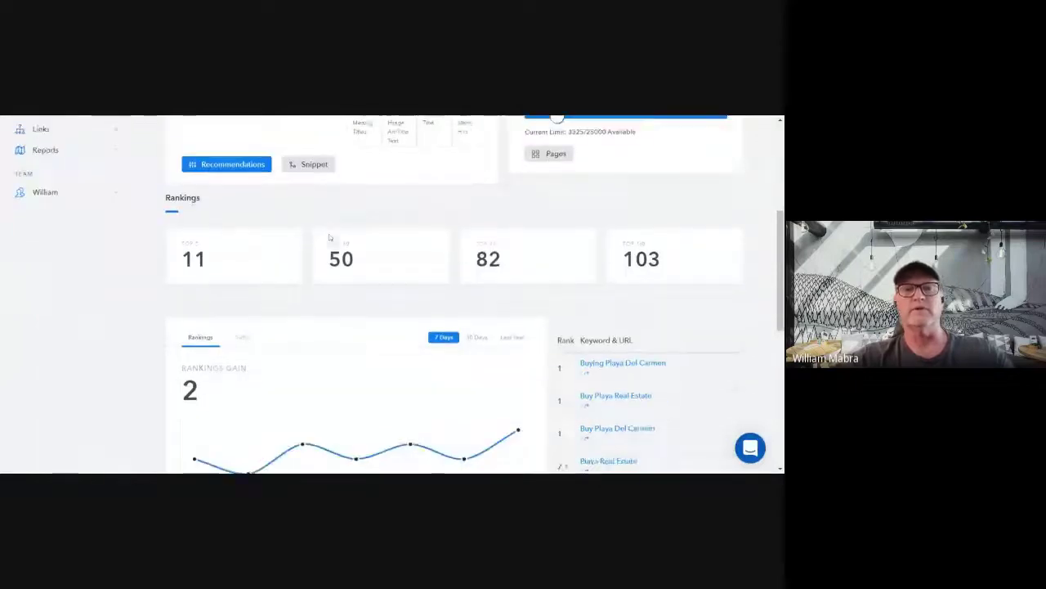